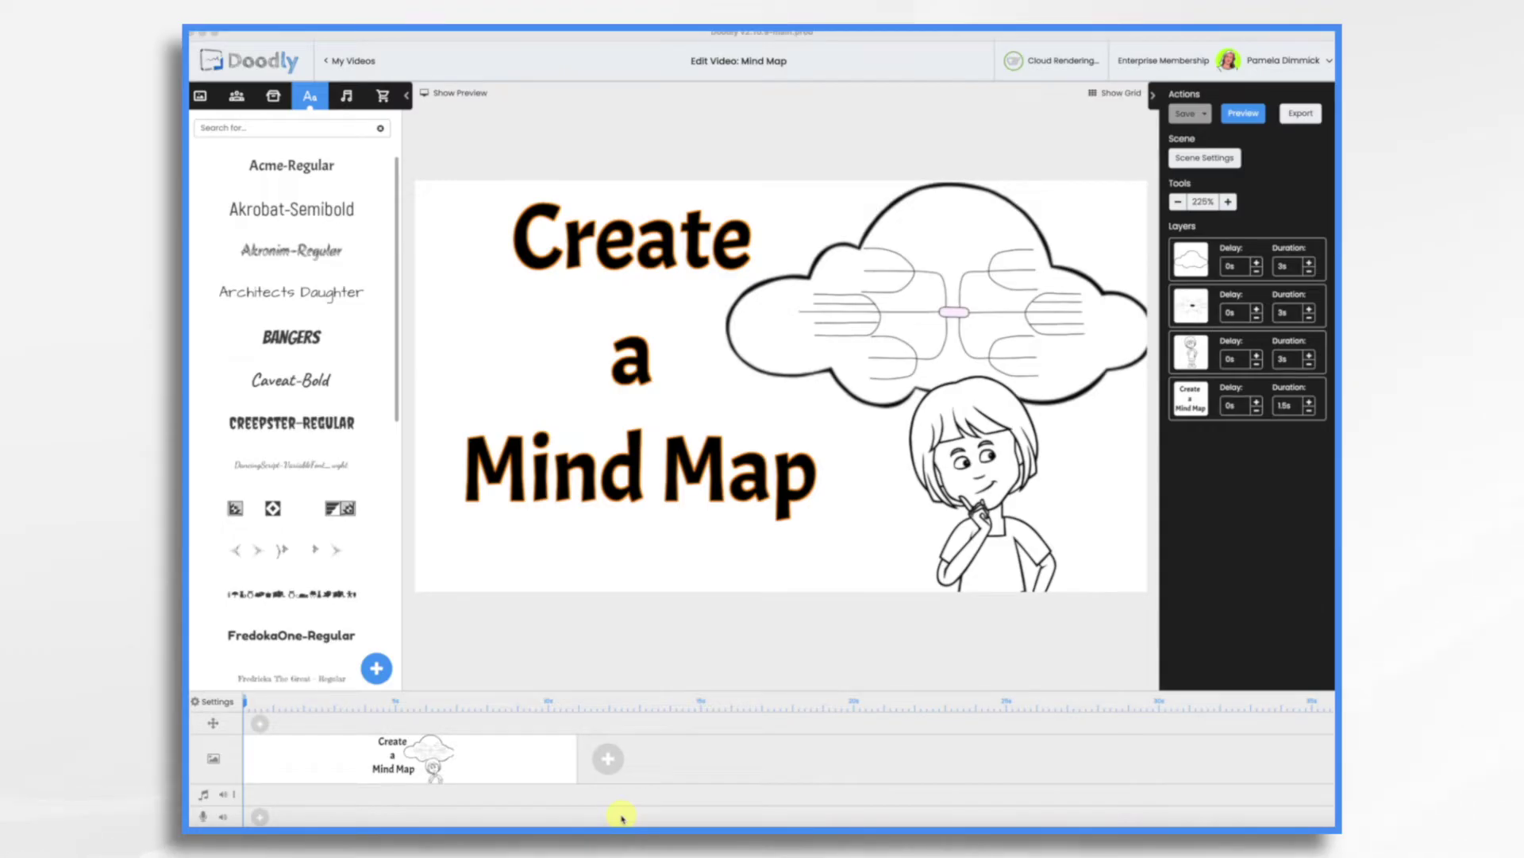
Step: Nudge the mind map drawing slightly upward inside the thought cloud
left_click(937, 305)
left_click(1205, 304)
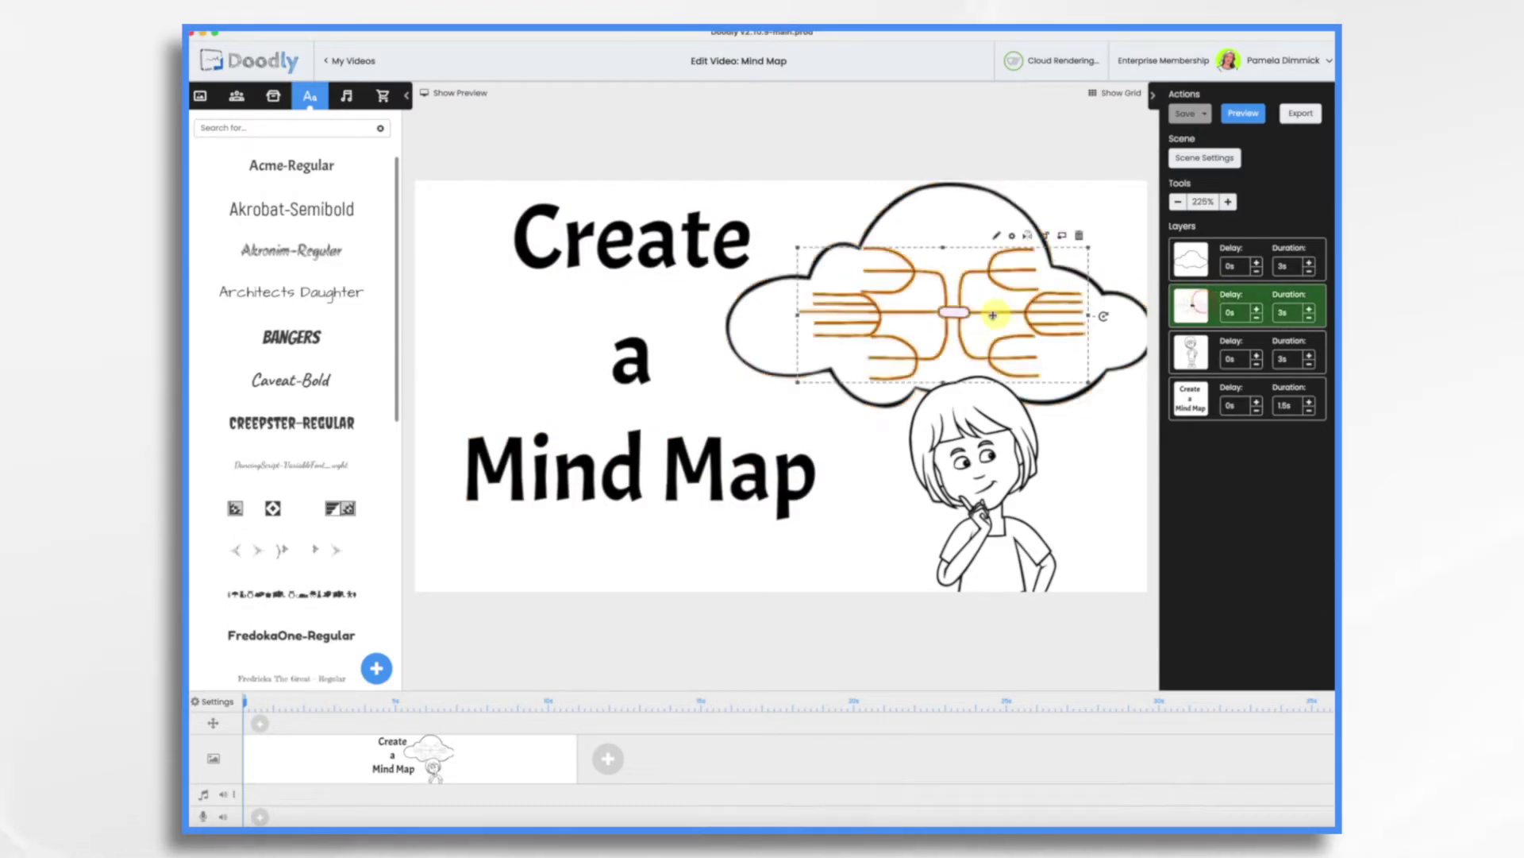
mouse_move(973, 323)
left_mouse_down()
mouse_move(758, 324)
mouse_move(821, 414)
mouse_move(937, 389)
mouse_move(939, 322)
mouse_move(975, 320)
left_mouse_up()
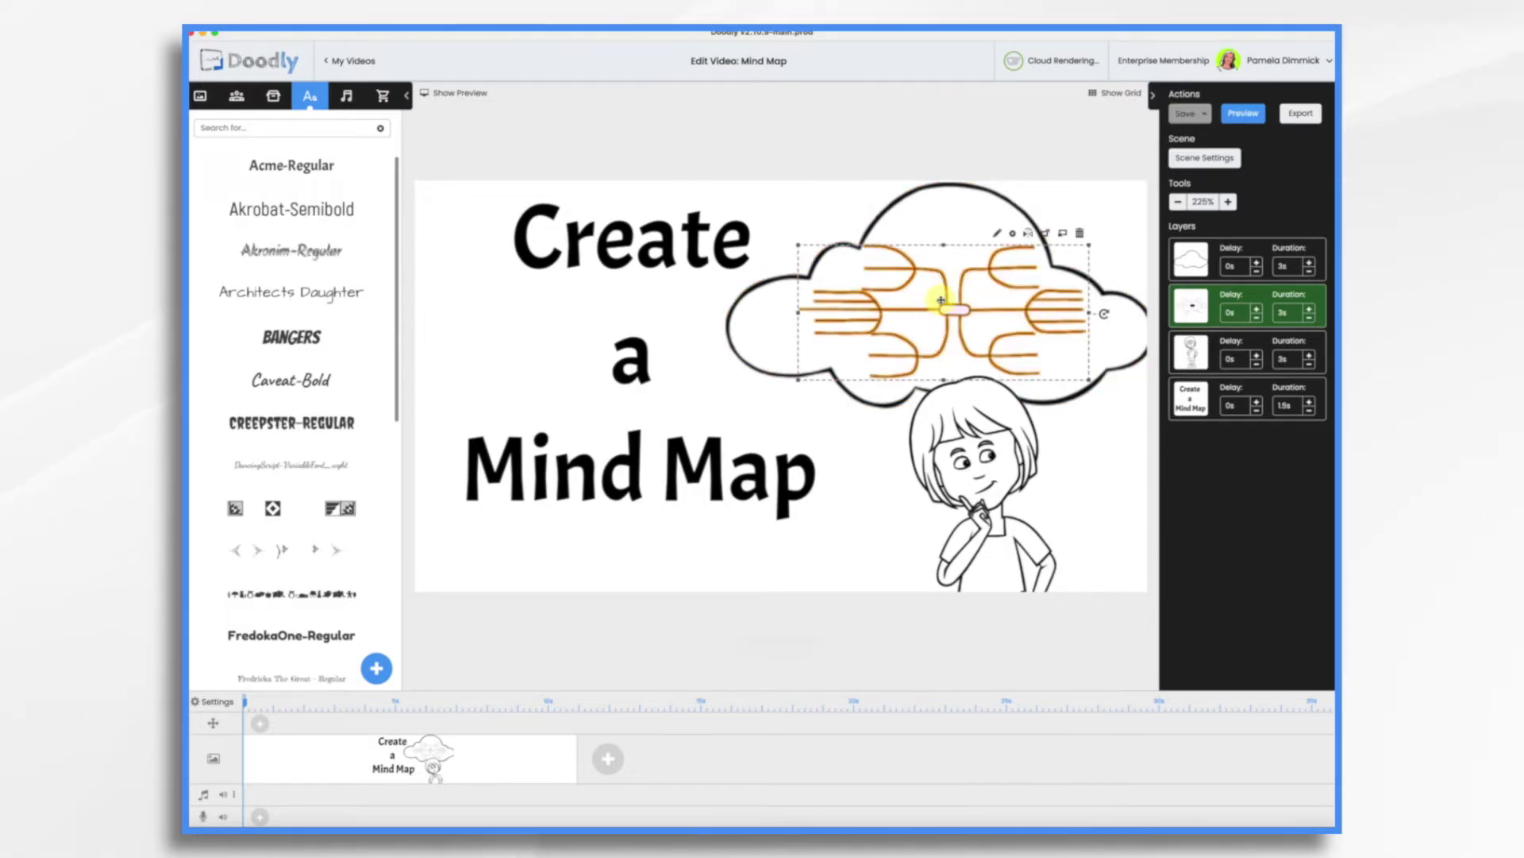
Step: Add a blank second scene and import the MindMap SVG files, including MindMap 1 to 6 and MindMap Middle, as new props
left_click(603, 764)
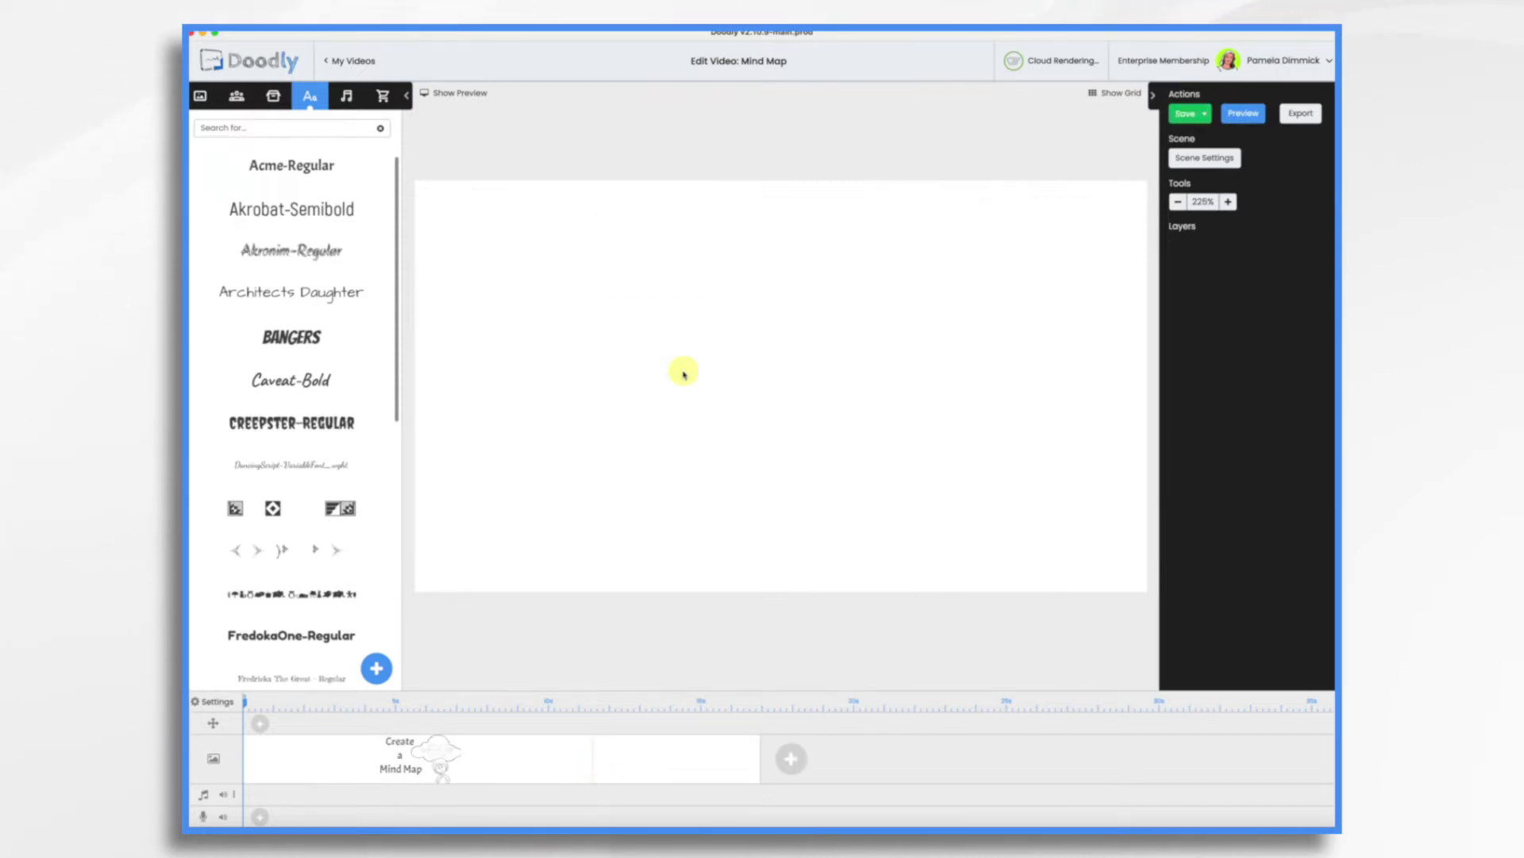
left_click(277, 96)
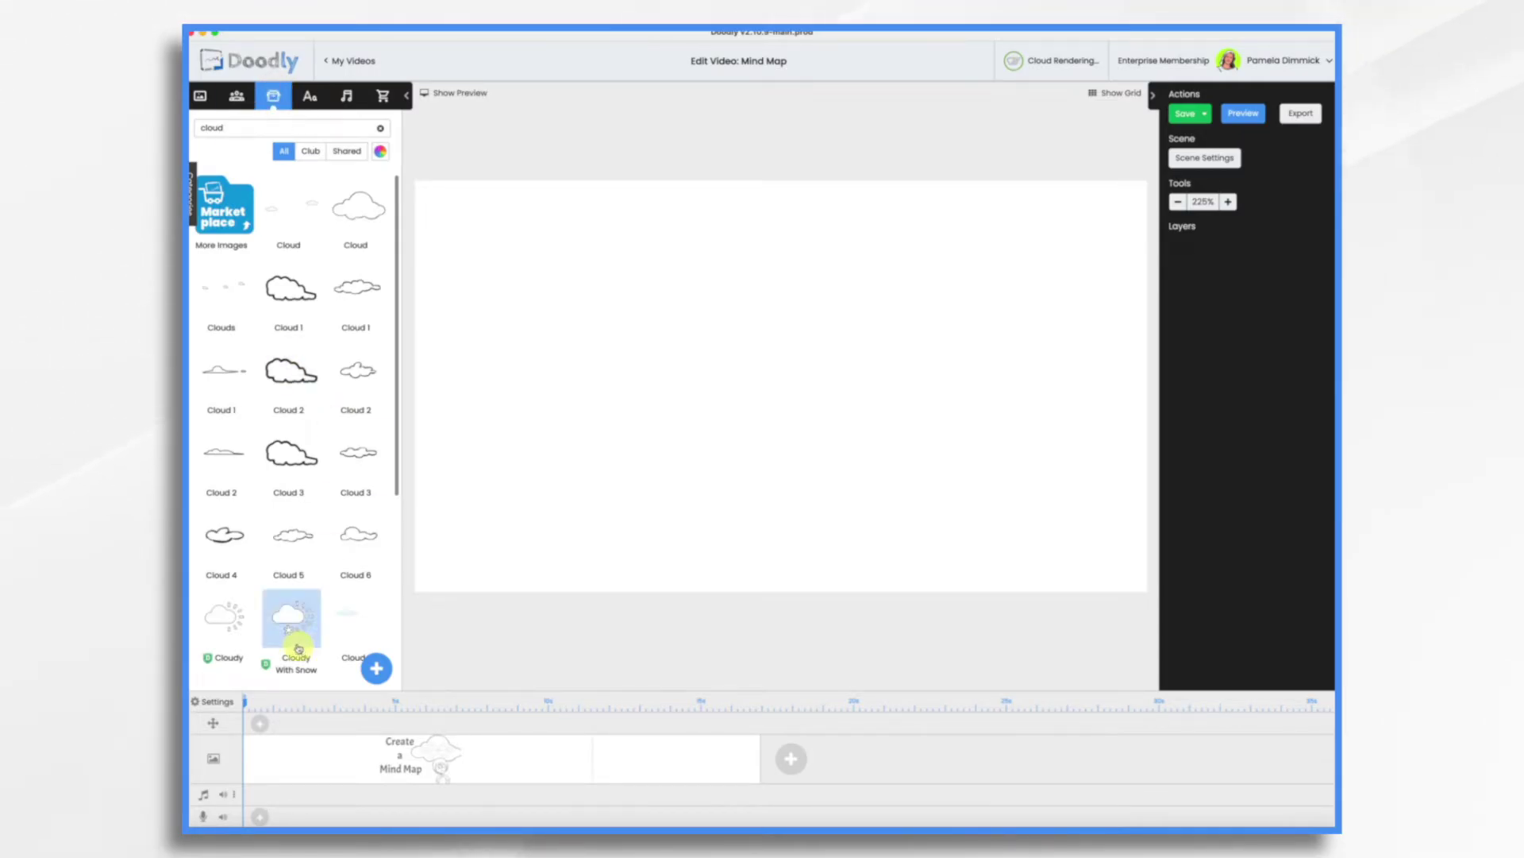
left_click(377, 671)
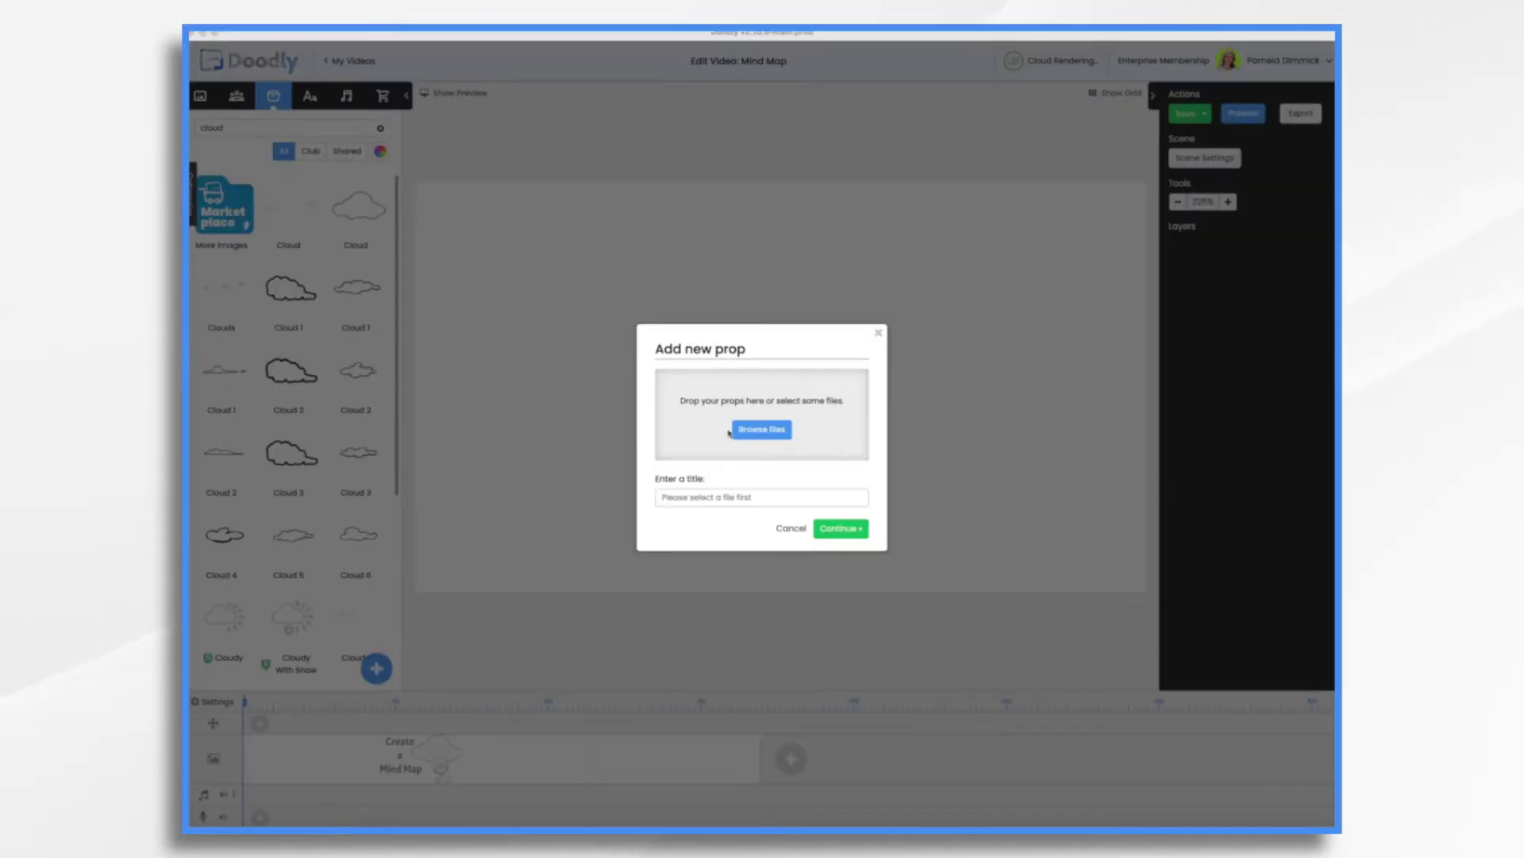
left_click_drag(768, 429, 703, 433)
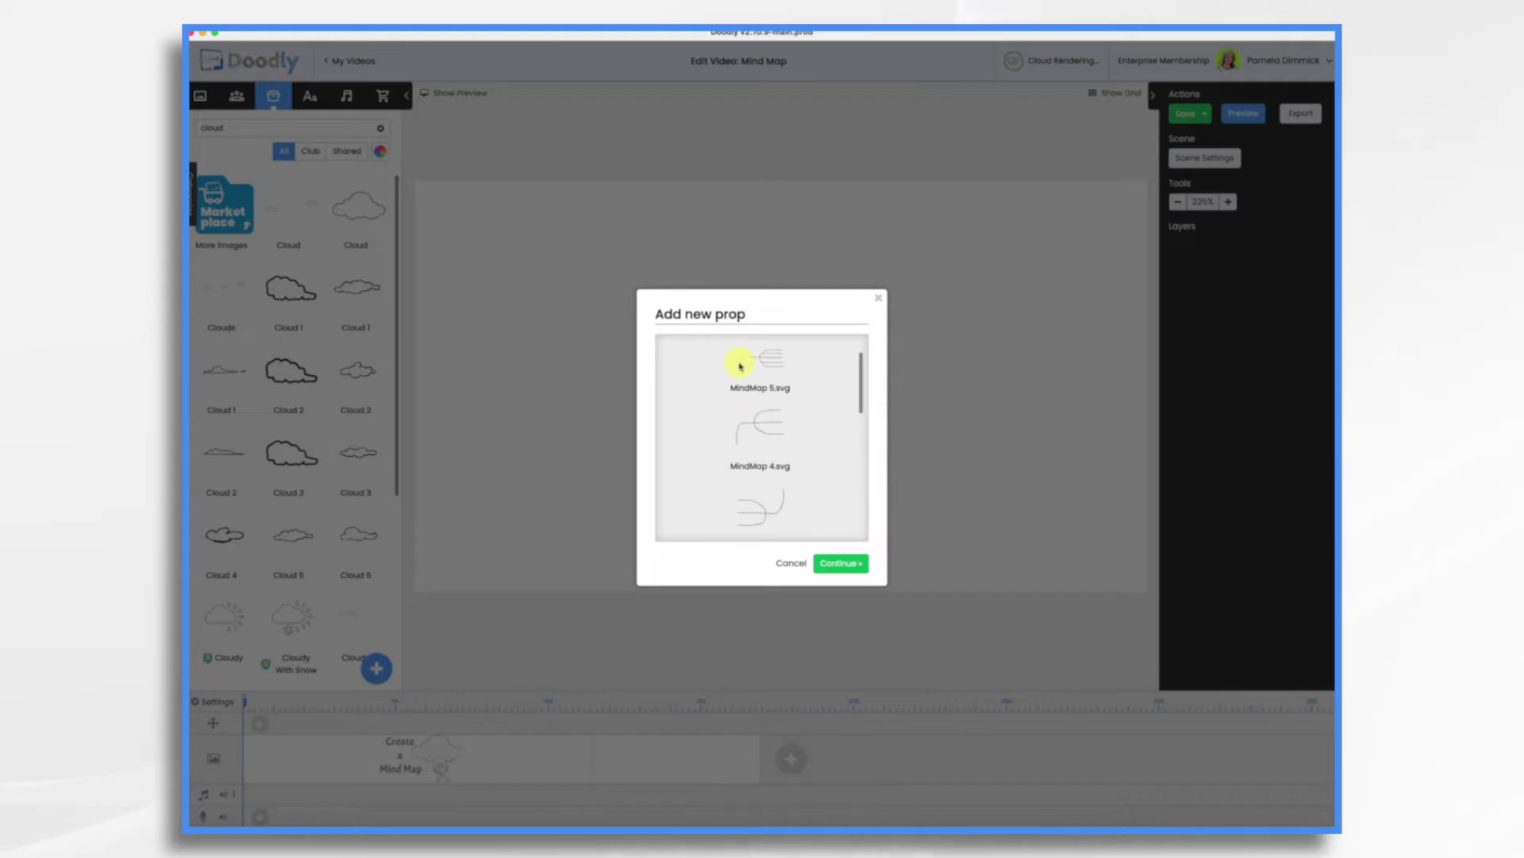
scroll(760, 517, "down", 3)
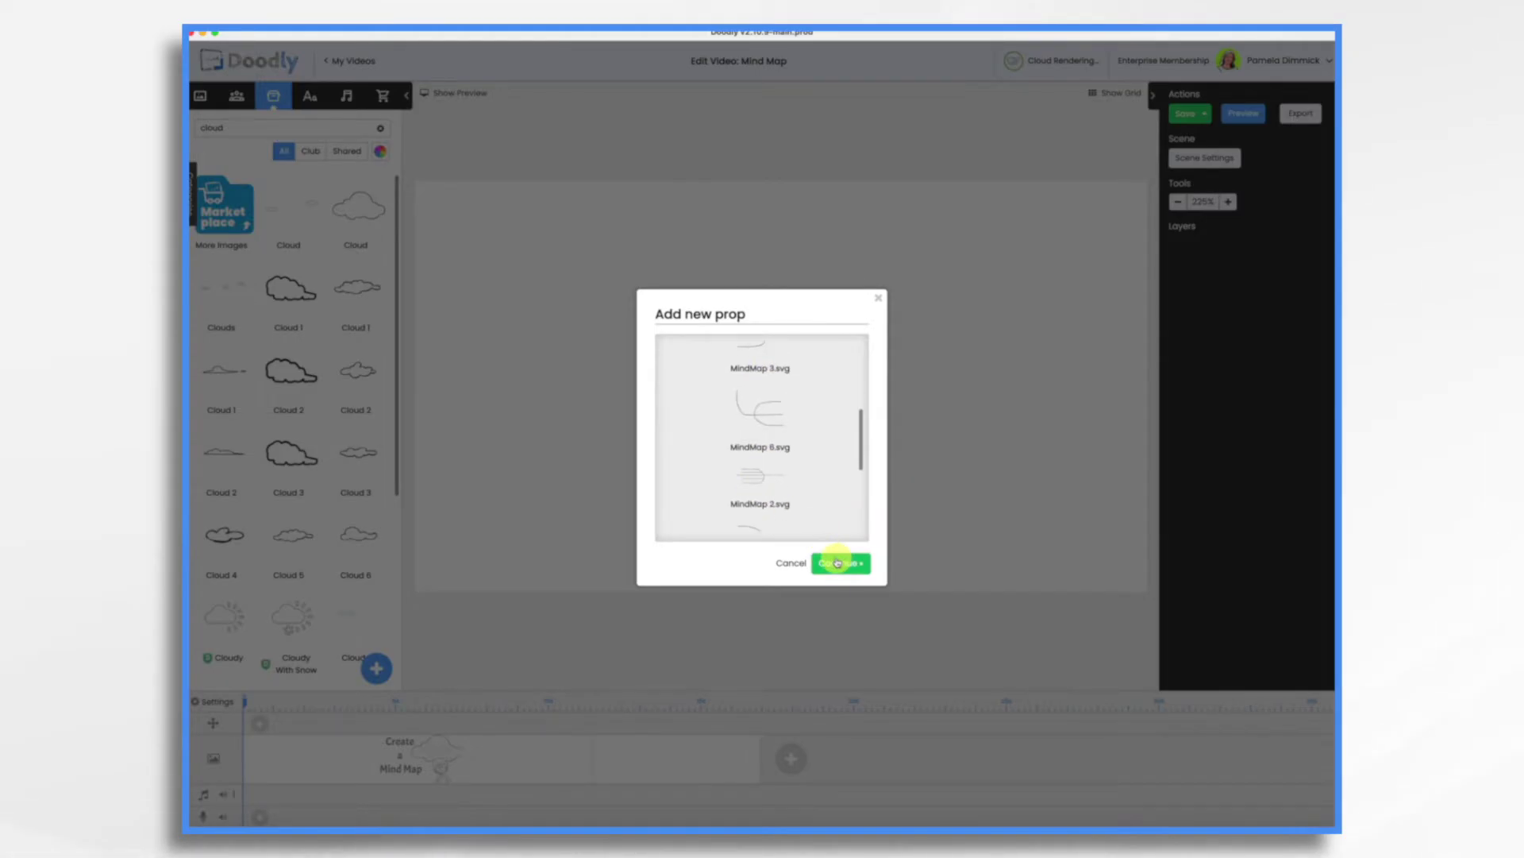
left_click(837, 562)
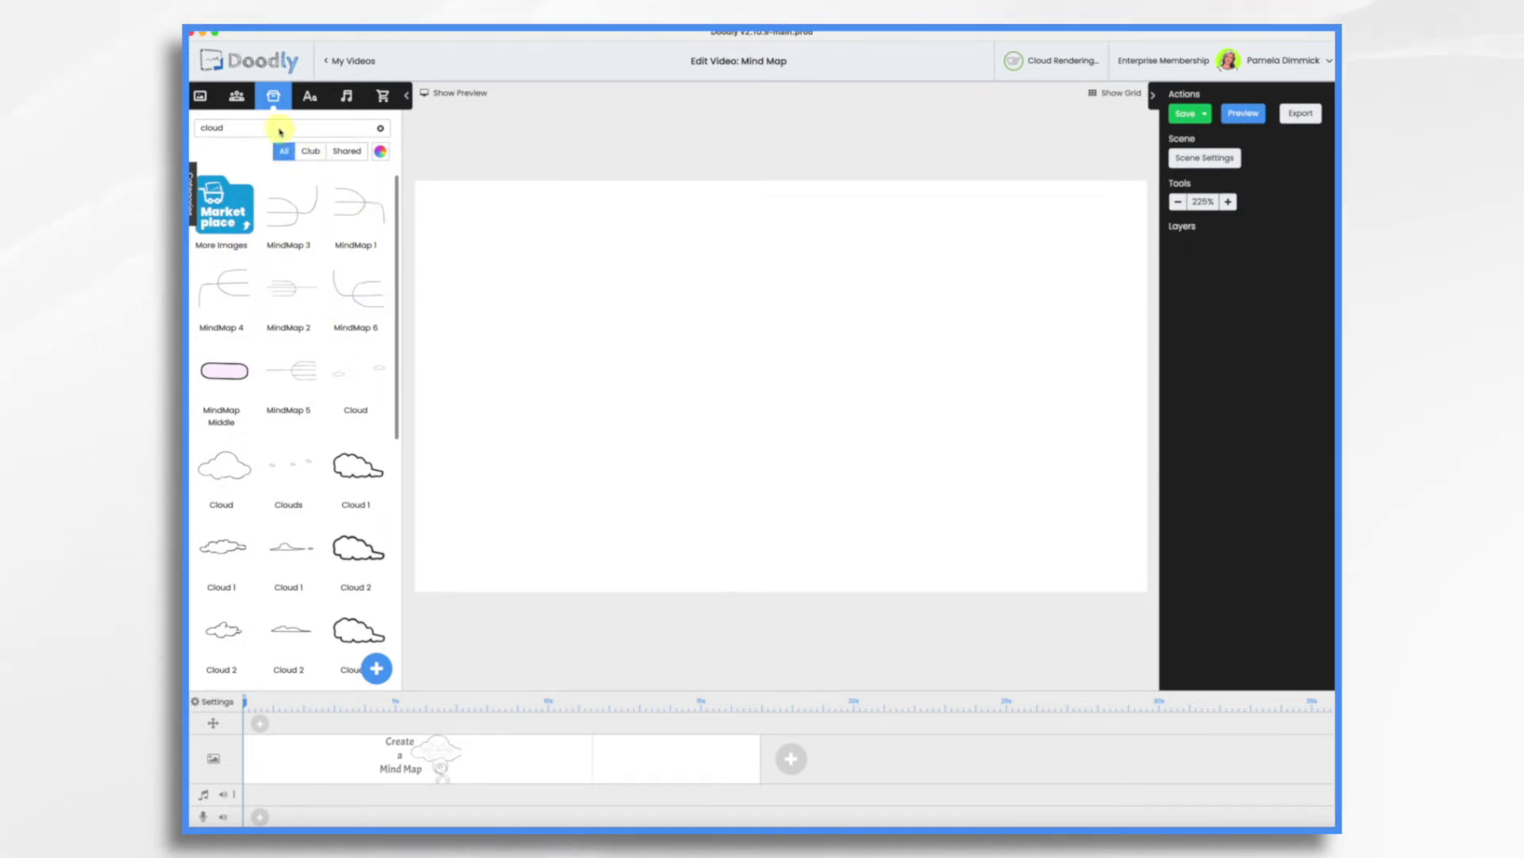
Step: Search the props for "mindmap" and place Main MindMap in the blank scene
key("BackSpace")
key("BackSpace")
type("mindmap")
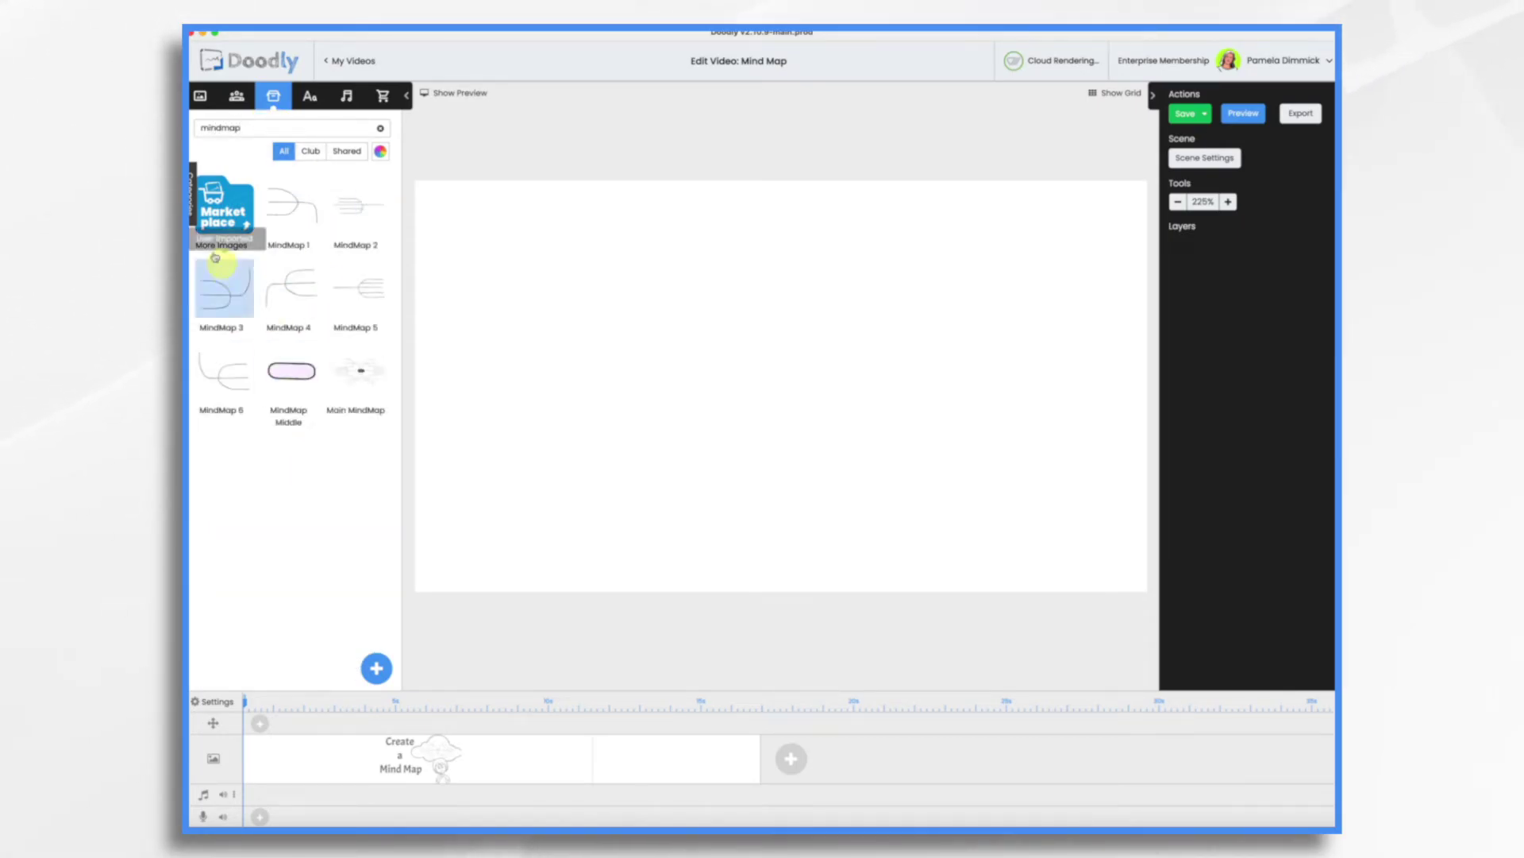
left_click_drag(363, 385, 789, 399)
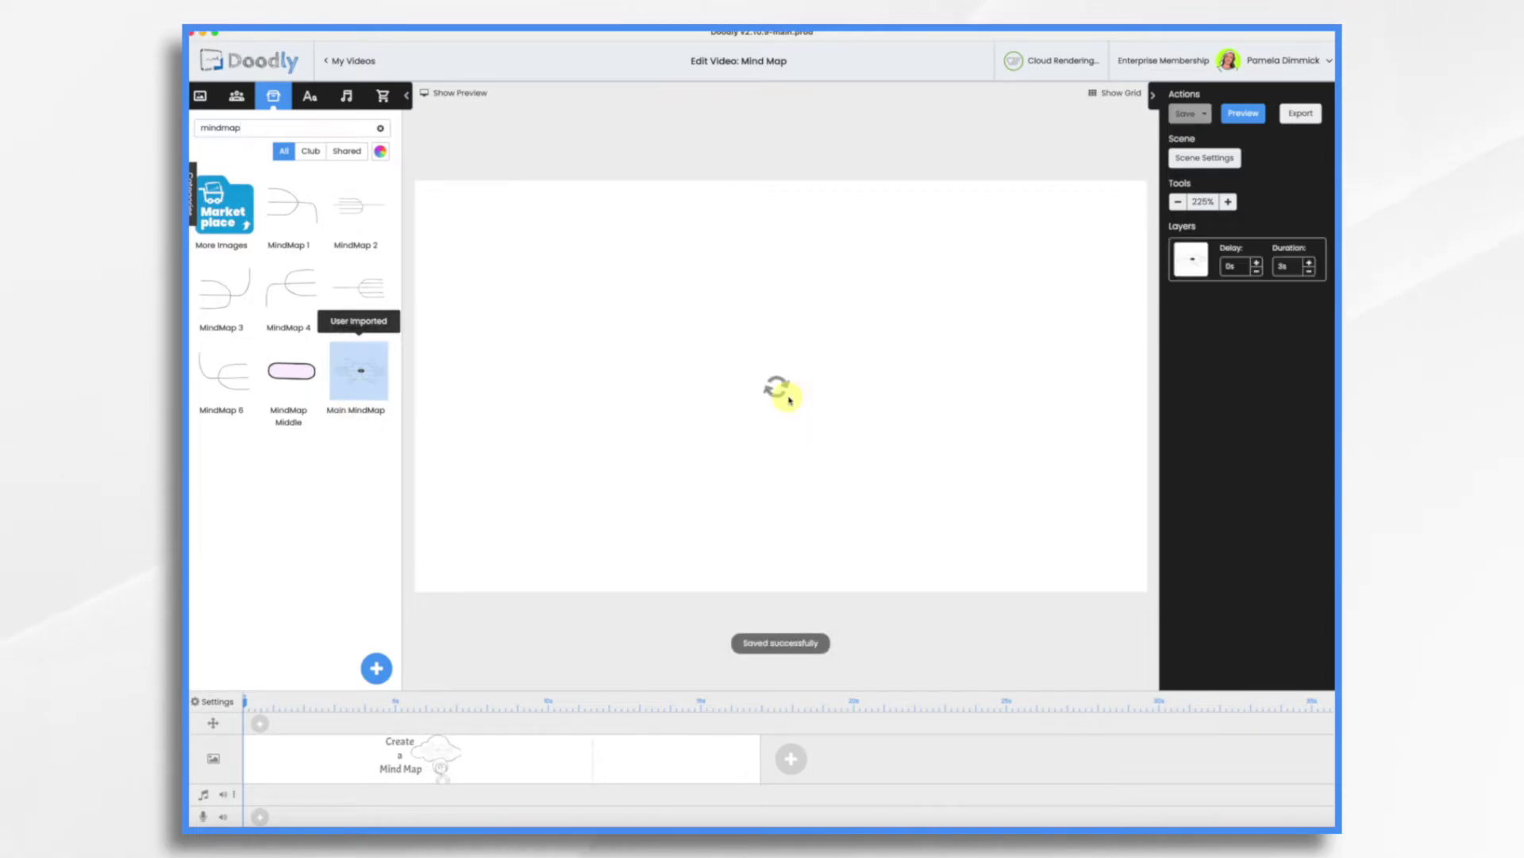
left_click(792, 394)
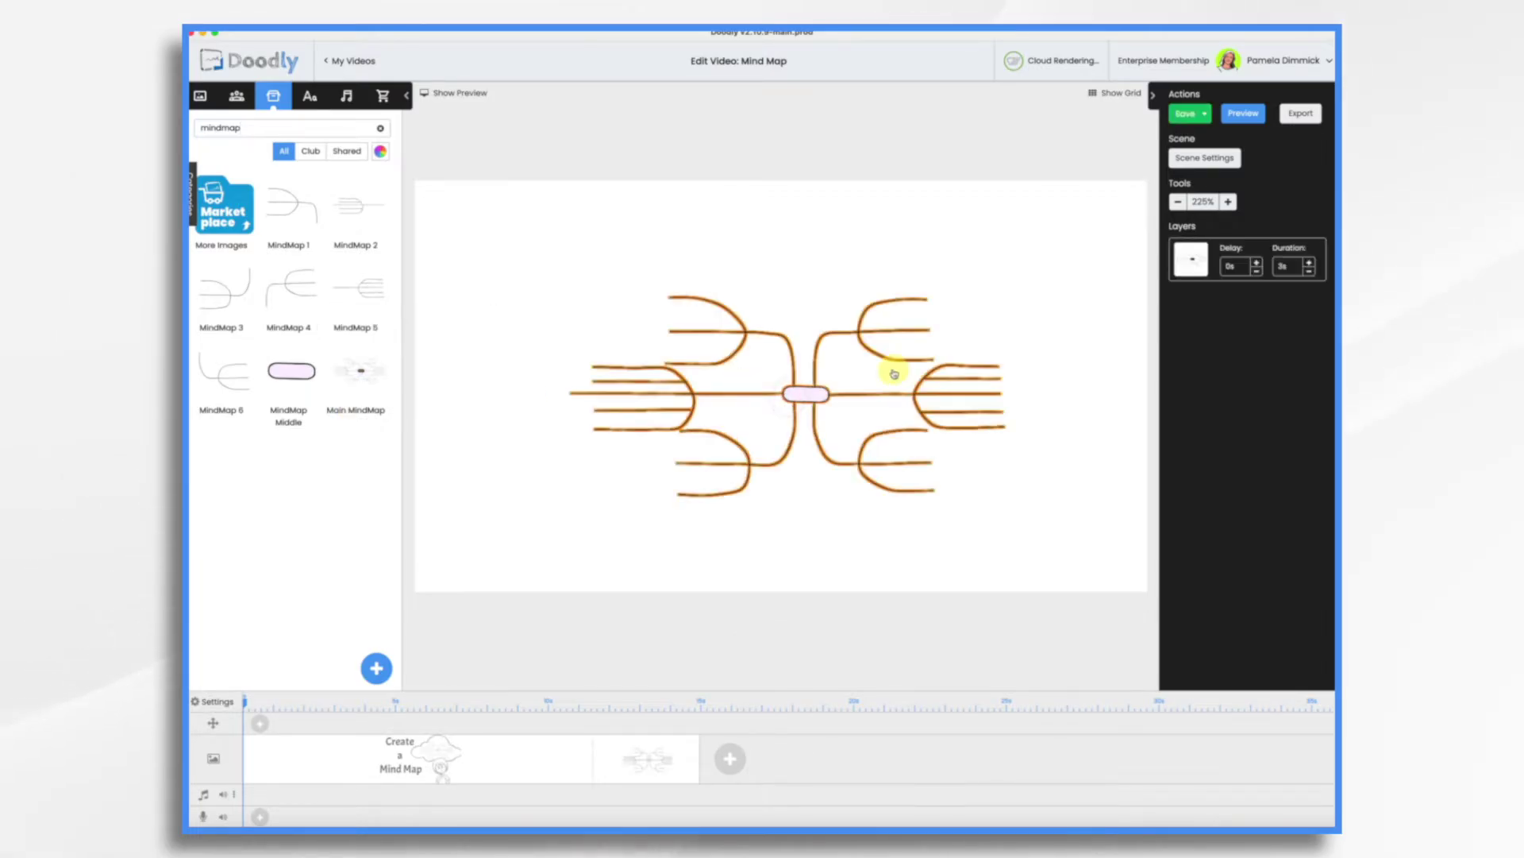
Step: Enlarge the Main MindMap drawing to nearly fill the scene and centre it
left_click(805, 337)
left_click_drag(786, 295, 776, 190)
left_click_drag(775, 252, 763, 299)
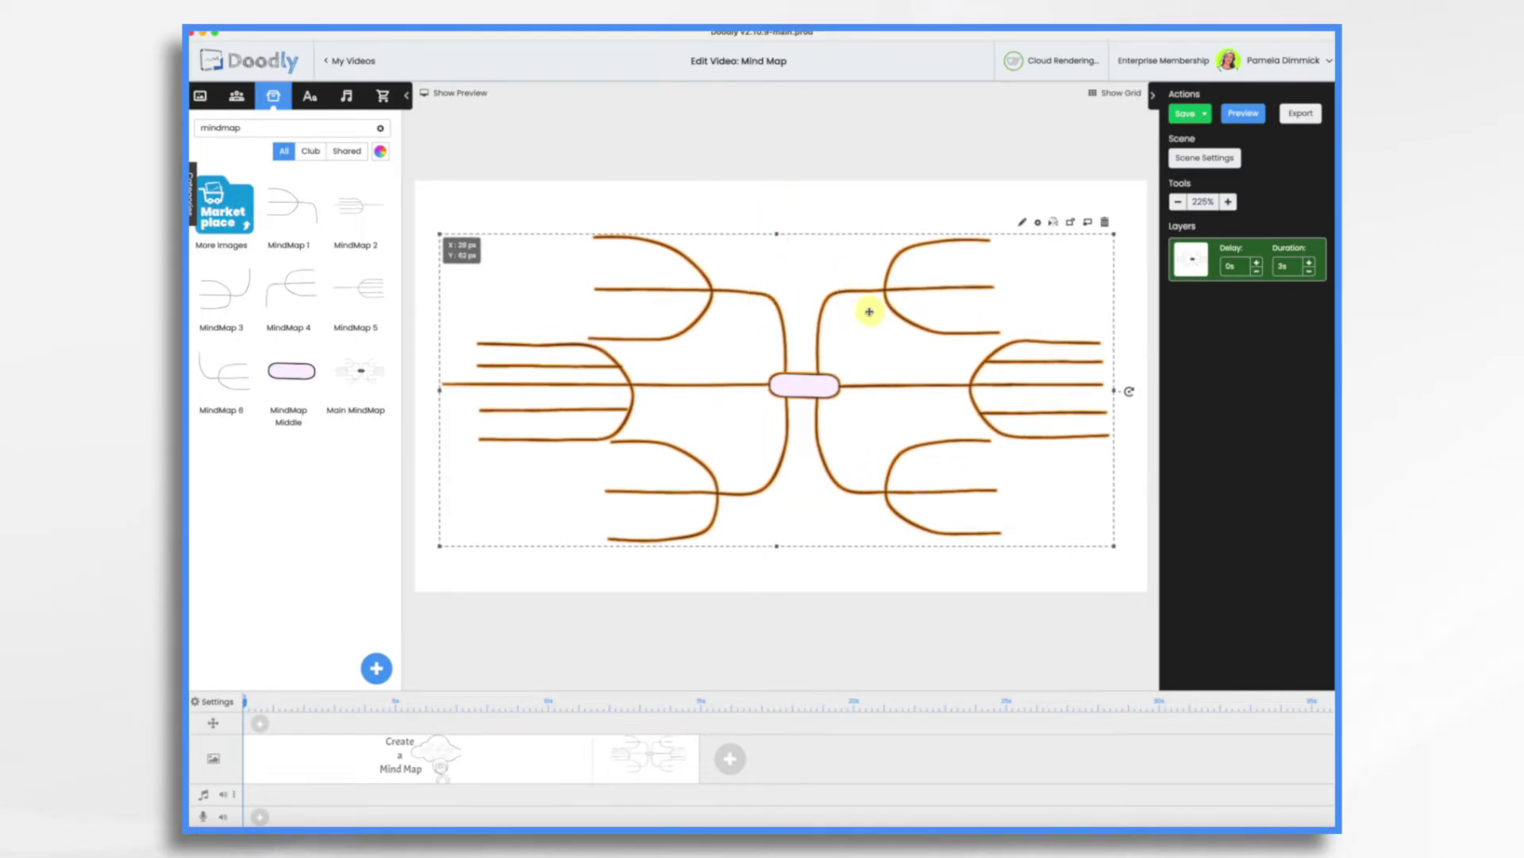
Step: Place MindMap Middle over the centre of the mind map and shrink it to slightly larger than the template's centre box
left_click_drag(290, 370, 805, 386)
left_click(713, 449)
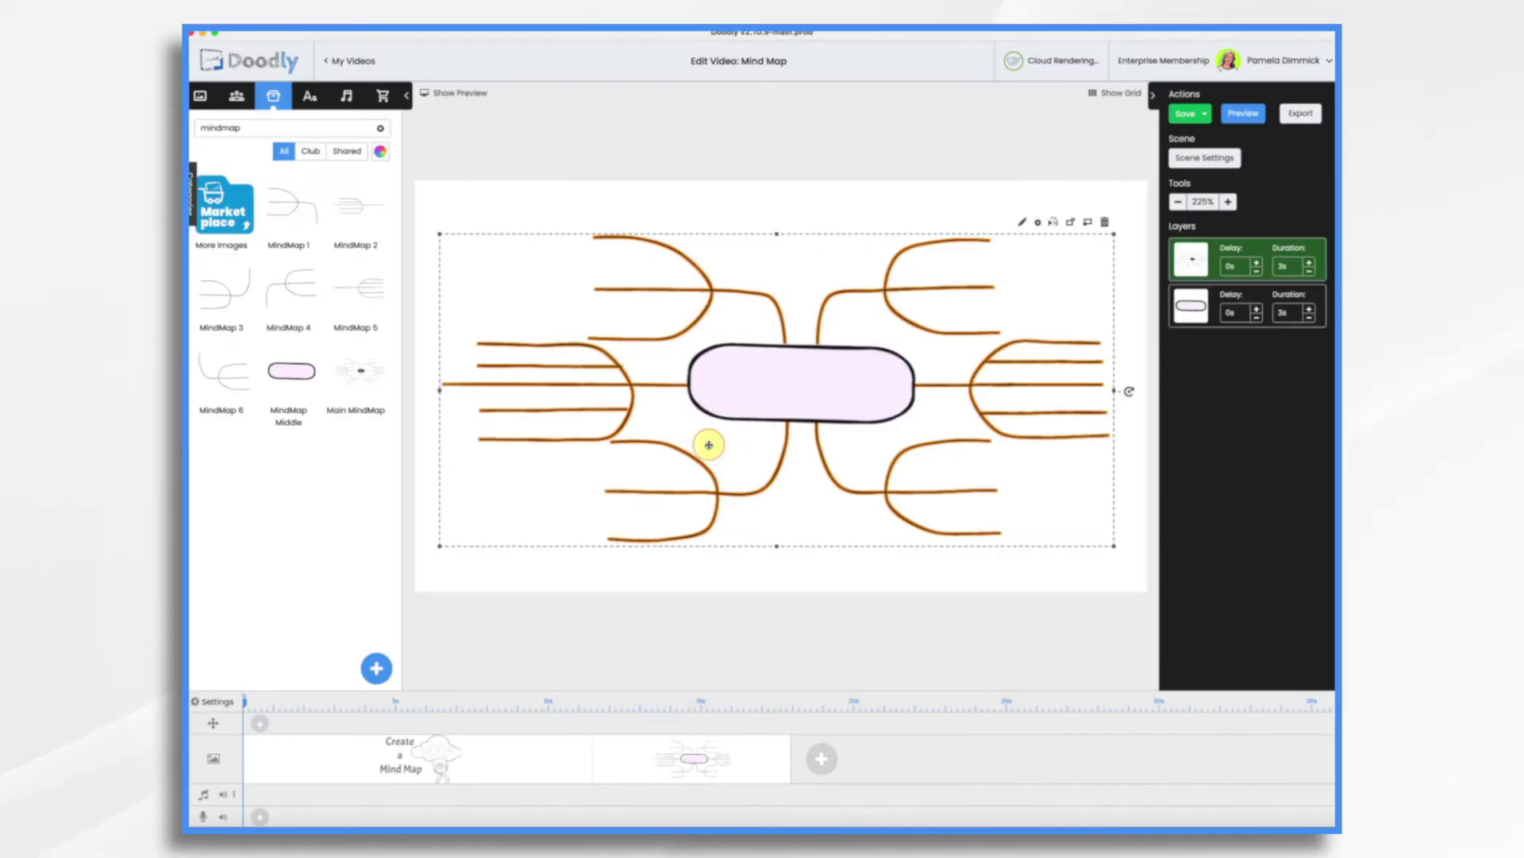
left_click(813, 401)
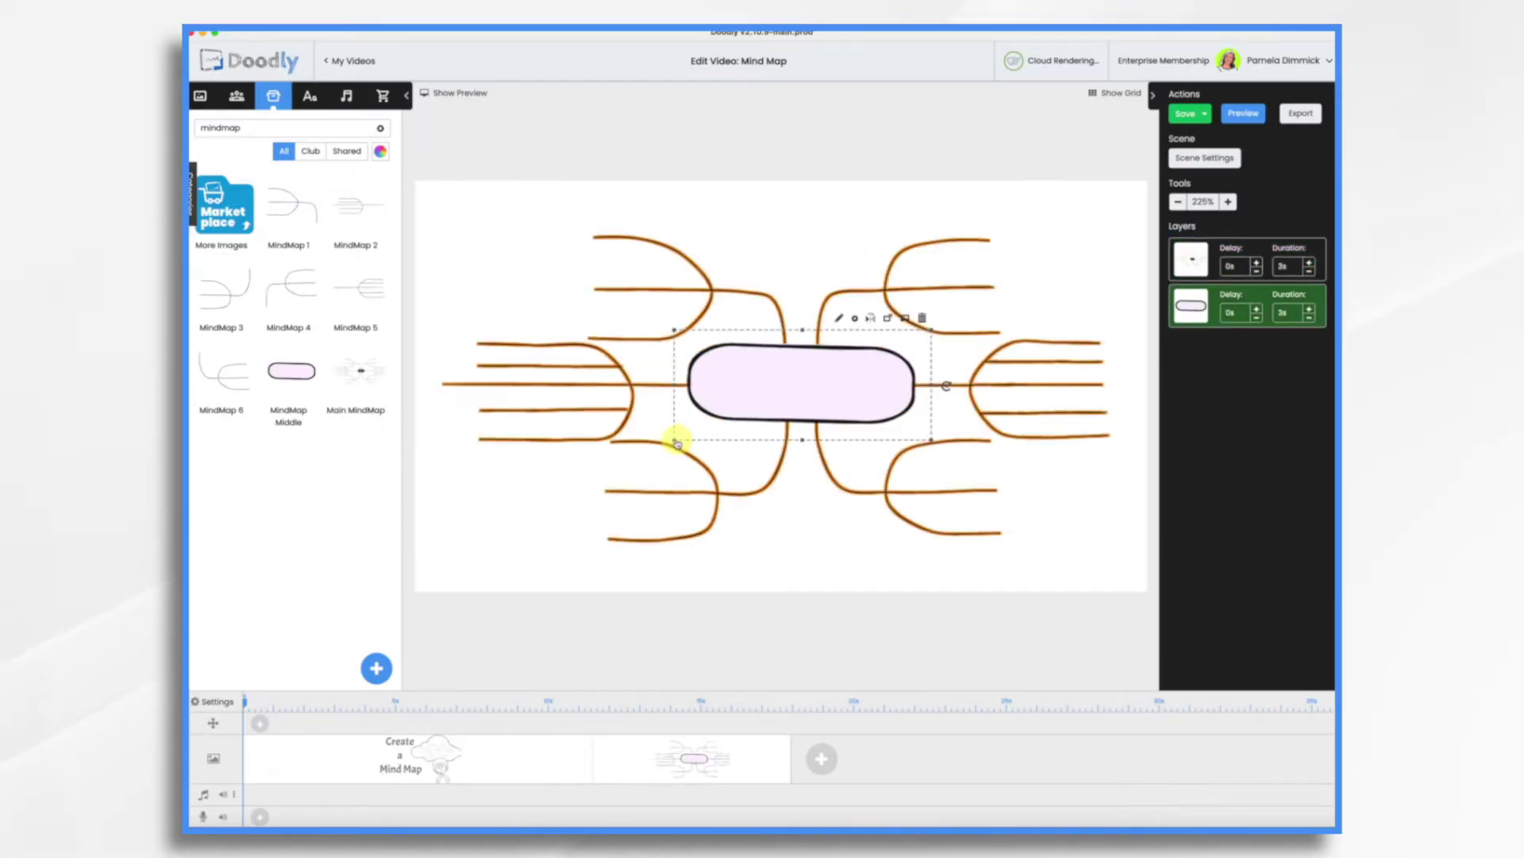
left_click_drag(674, 439, 806, 390)
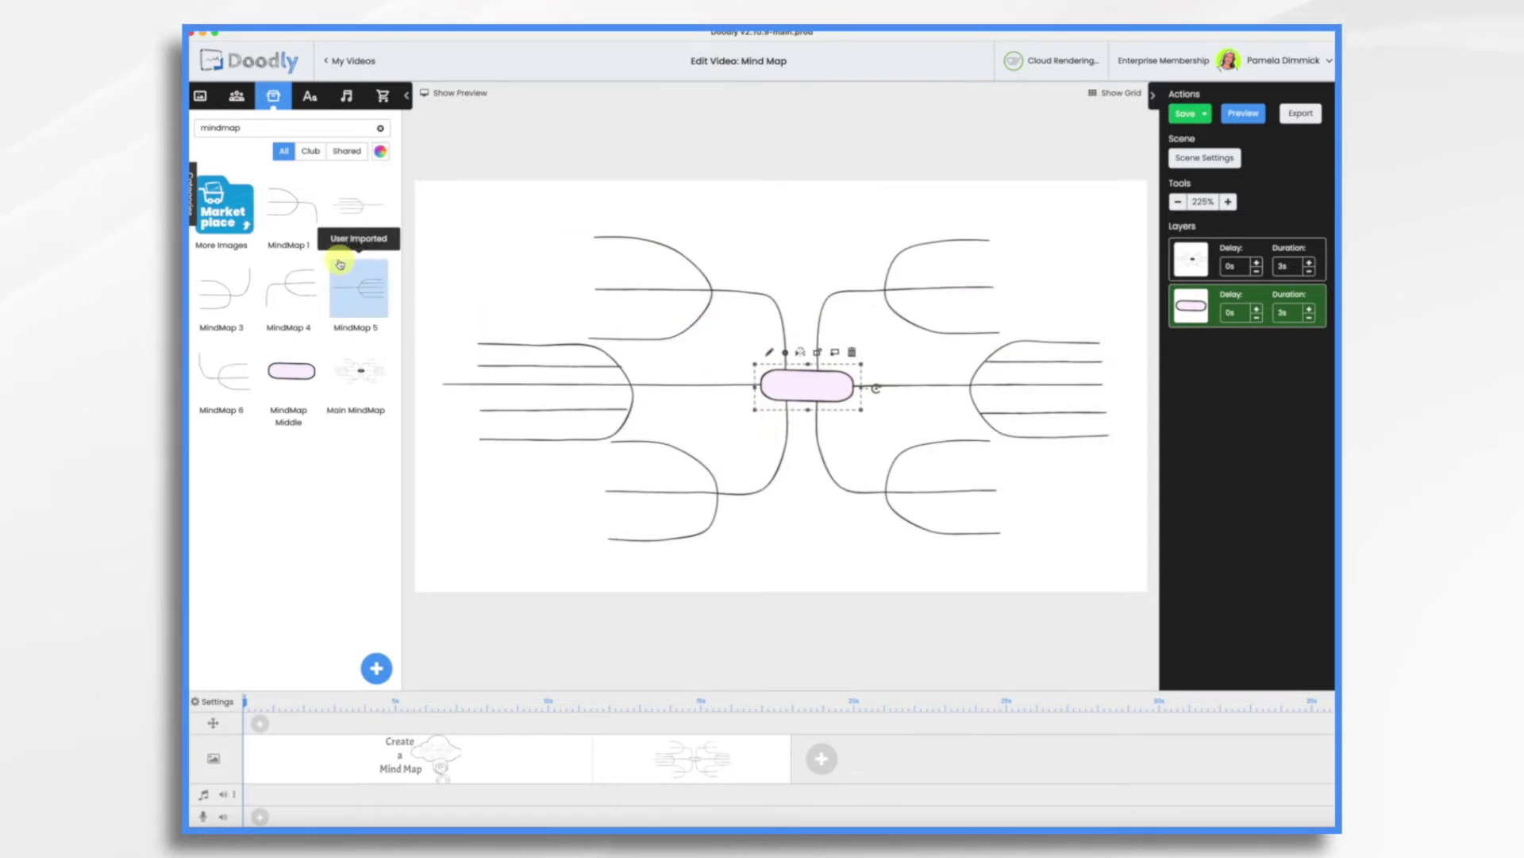
Step: Place the props MindMap 1 to MindMap 6 over the matching branches of the template
left_click_drag(293, 213, 681, 247)
left_click_drag(523, 199, 646, 262)
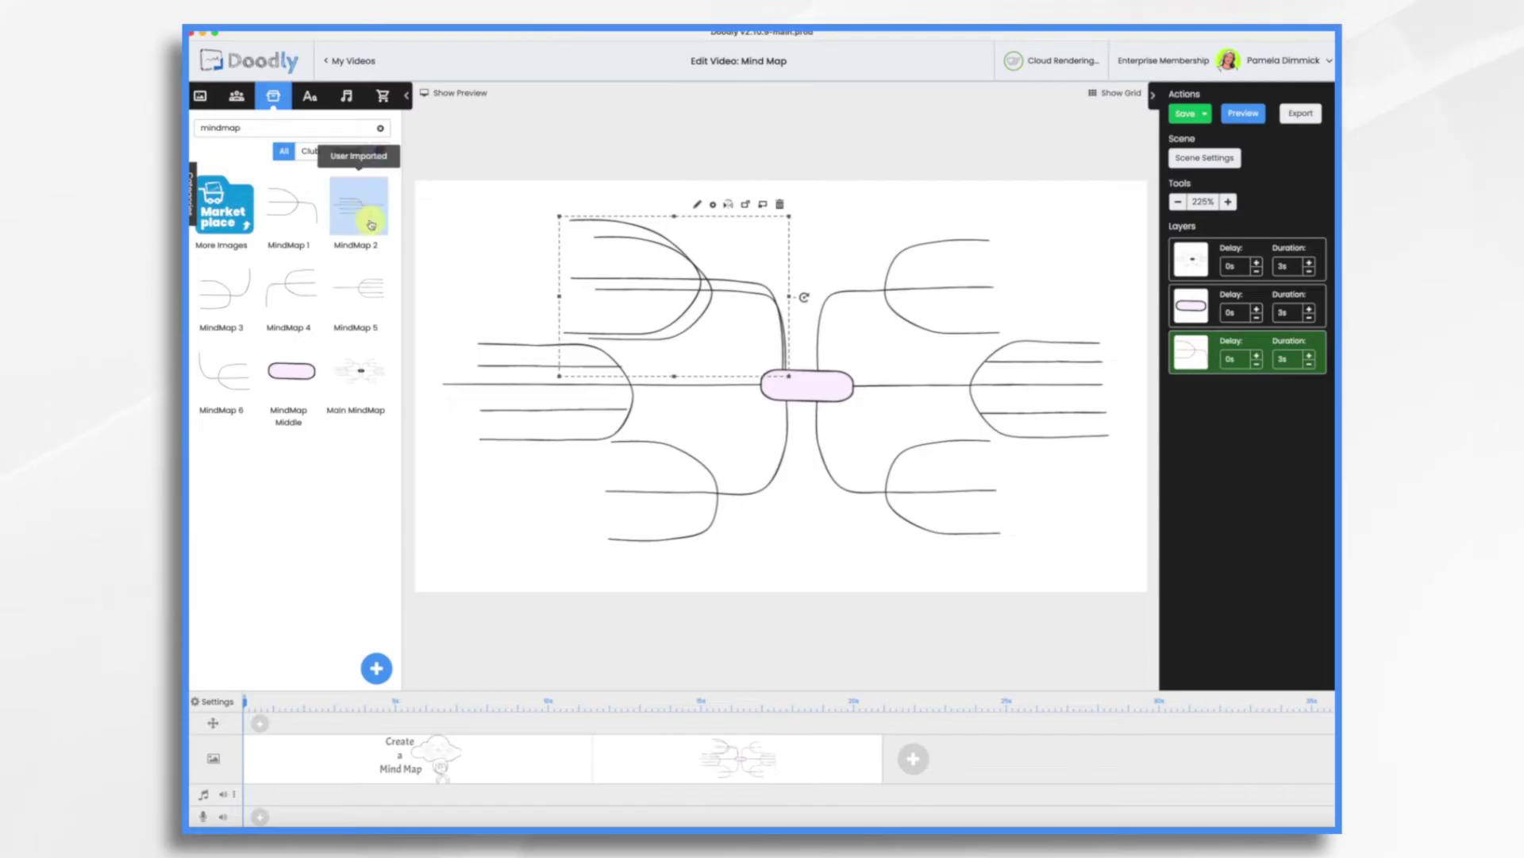
left_click_drag(361, 216, 635, 396)
left_click_drag(225, 290, 776, 572)
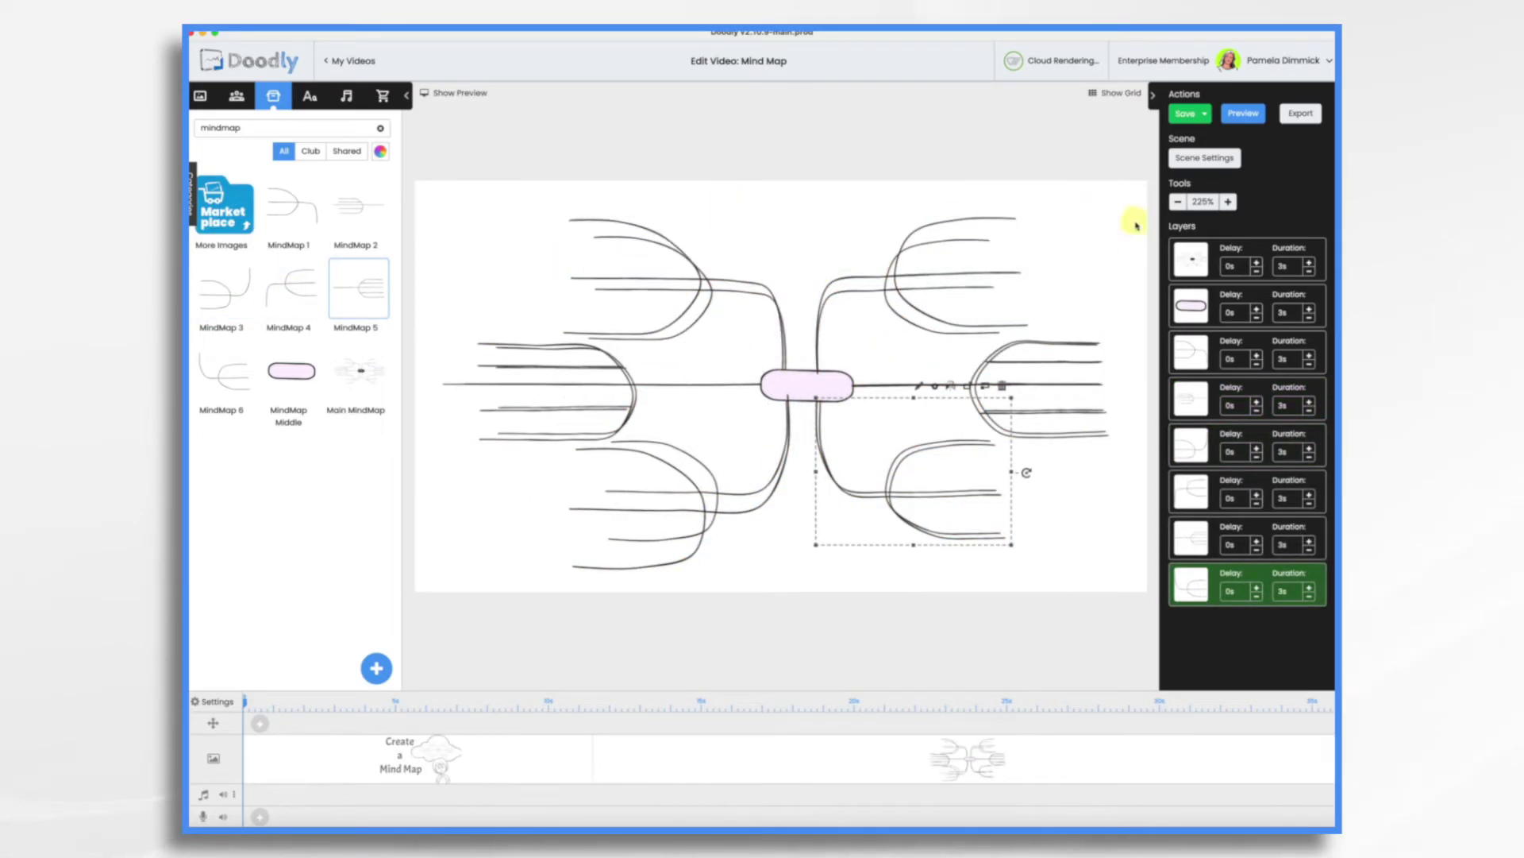
Step: Delete the Main MindMap template layer, leaving only the separate mind map pieces
left_click(1208, 260)
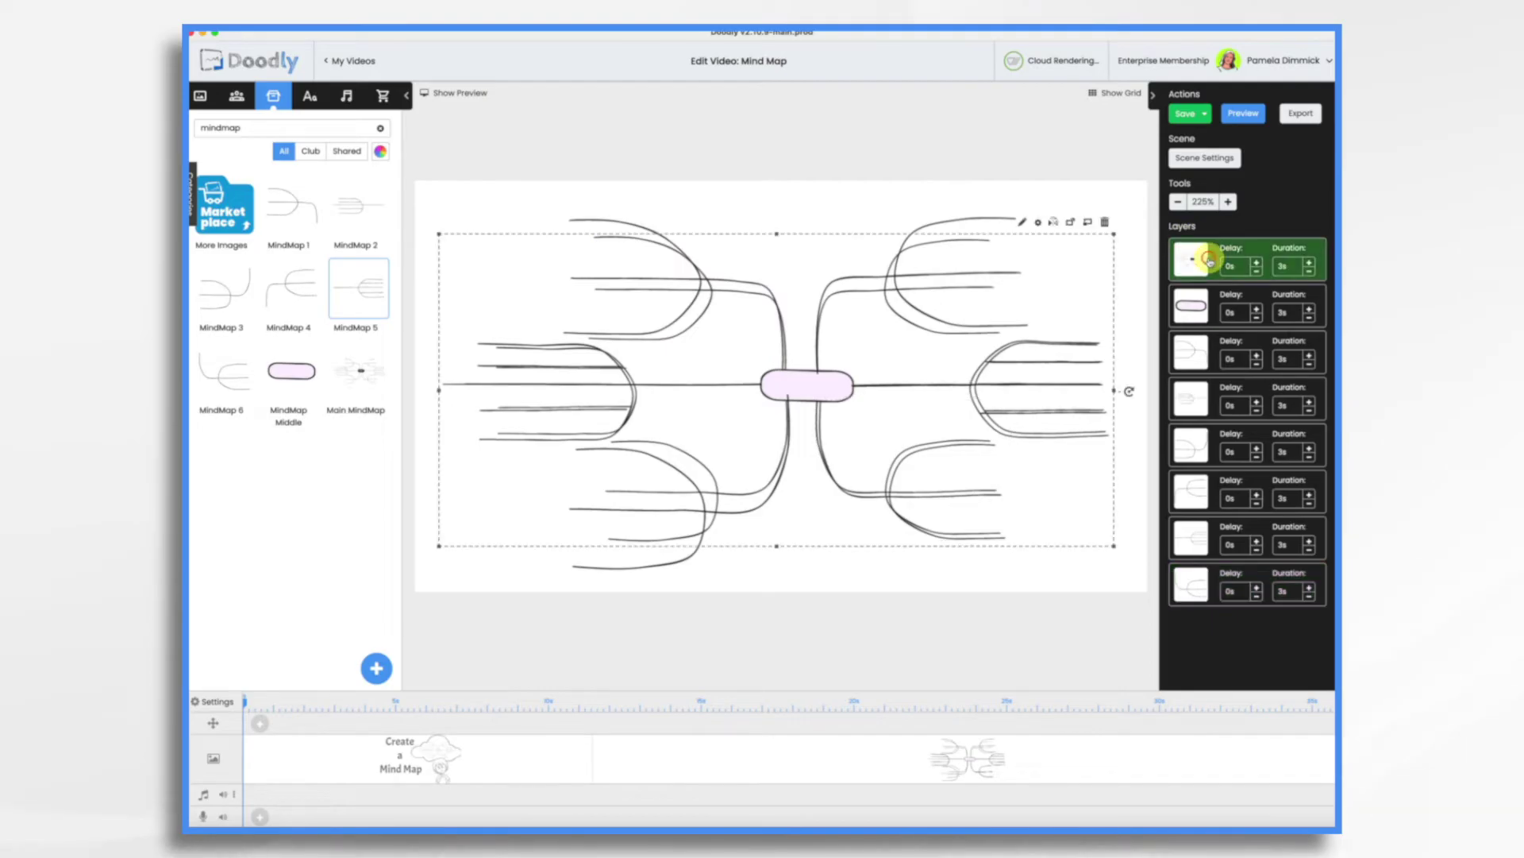
left_click(1104, 221)
left_click(882, 463)
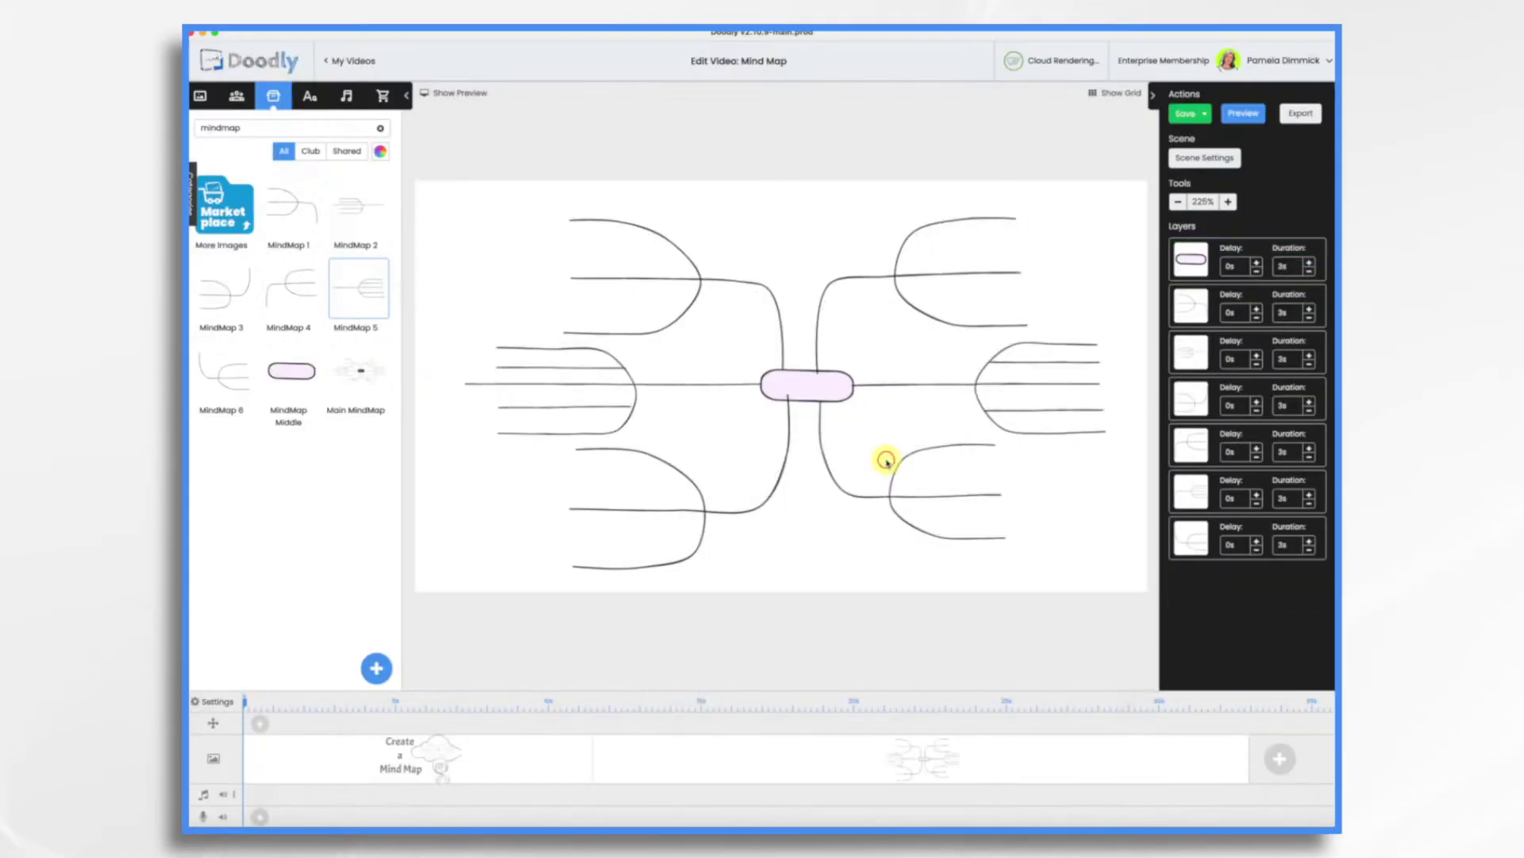
Step: Adjust the positions of the lower-left, upper-right and middle-right branches around the centre box
left_click(705, 516)
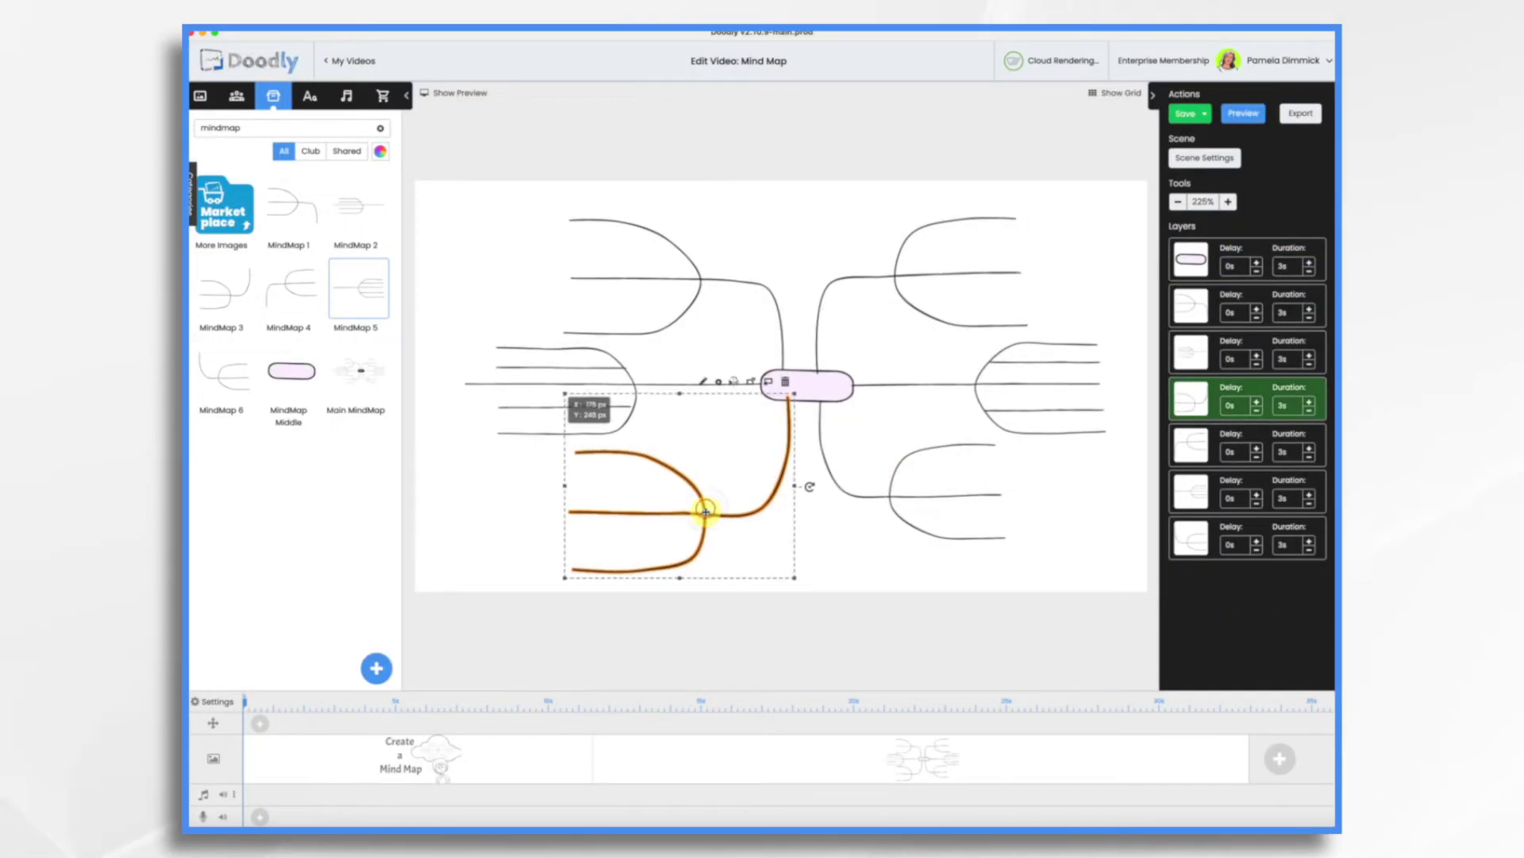
left_click(828, 293)
left_click(895, 389)
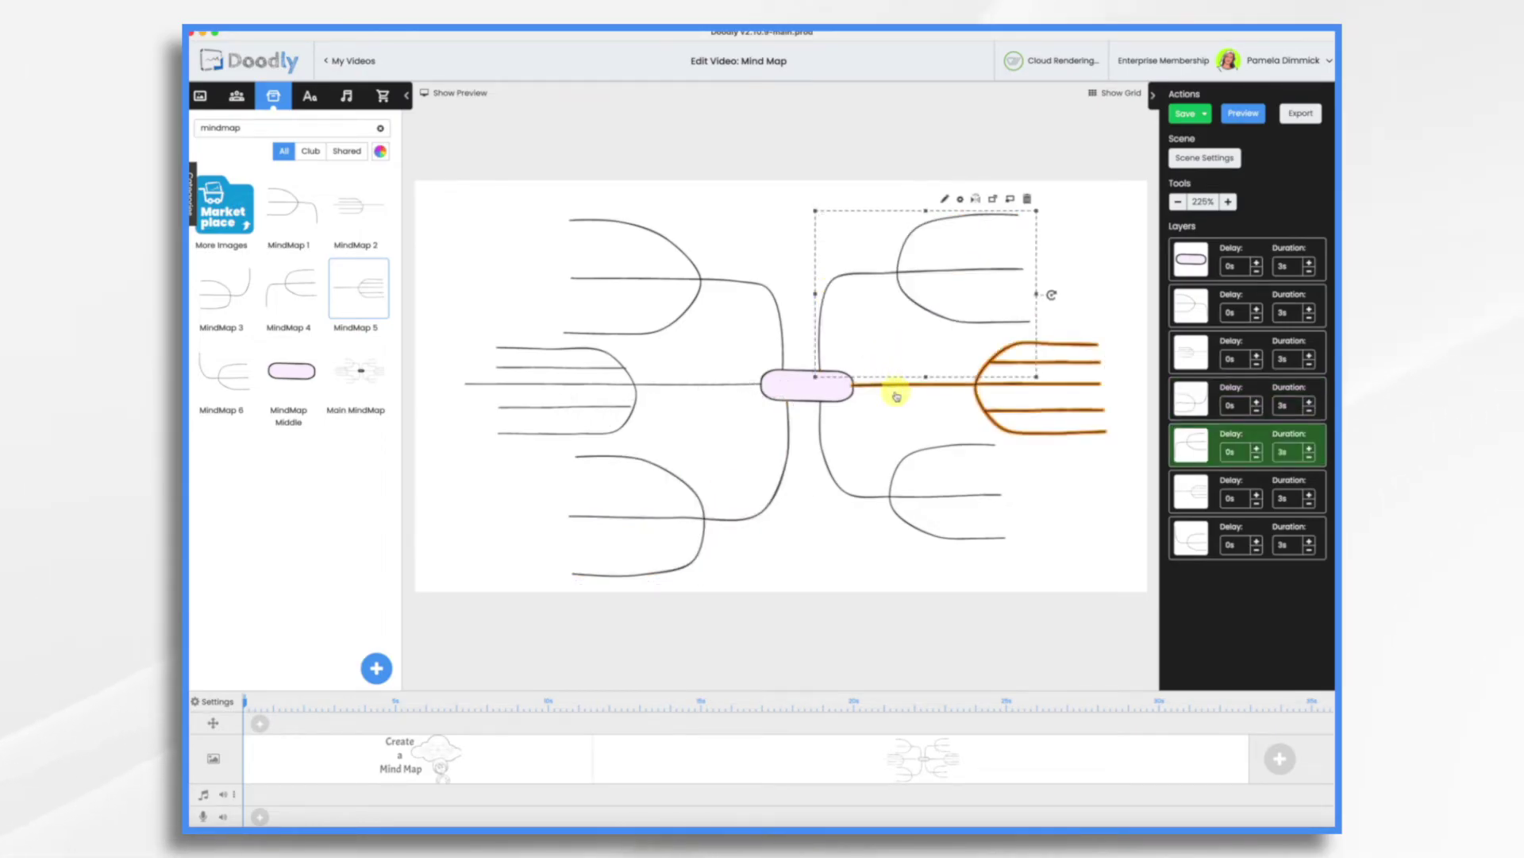
left_click(824, 562)
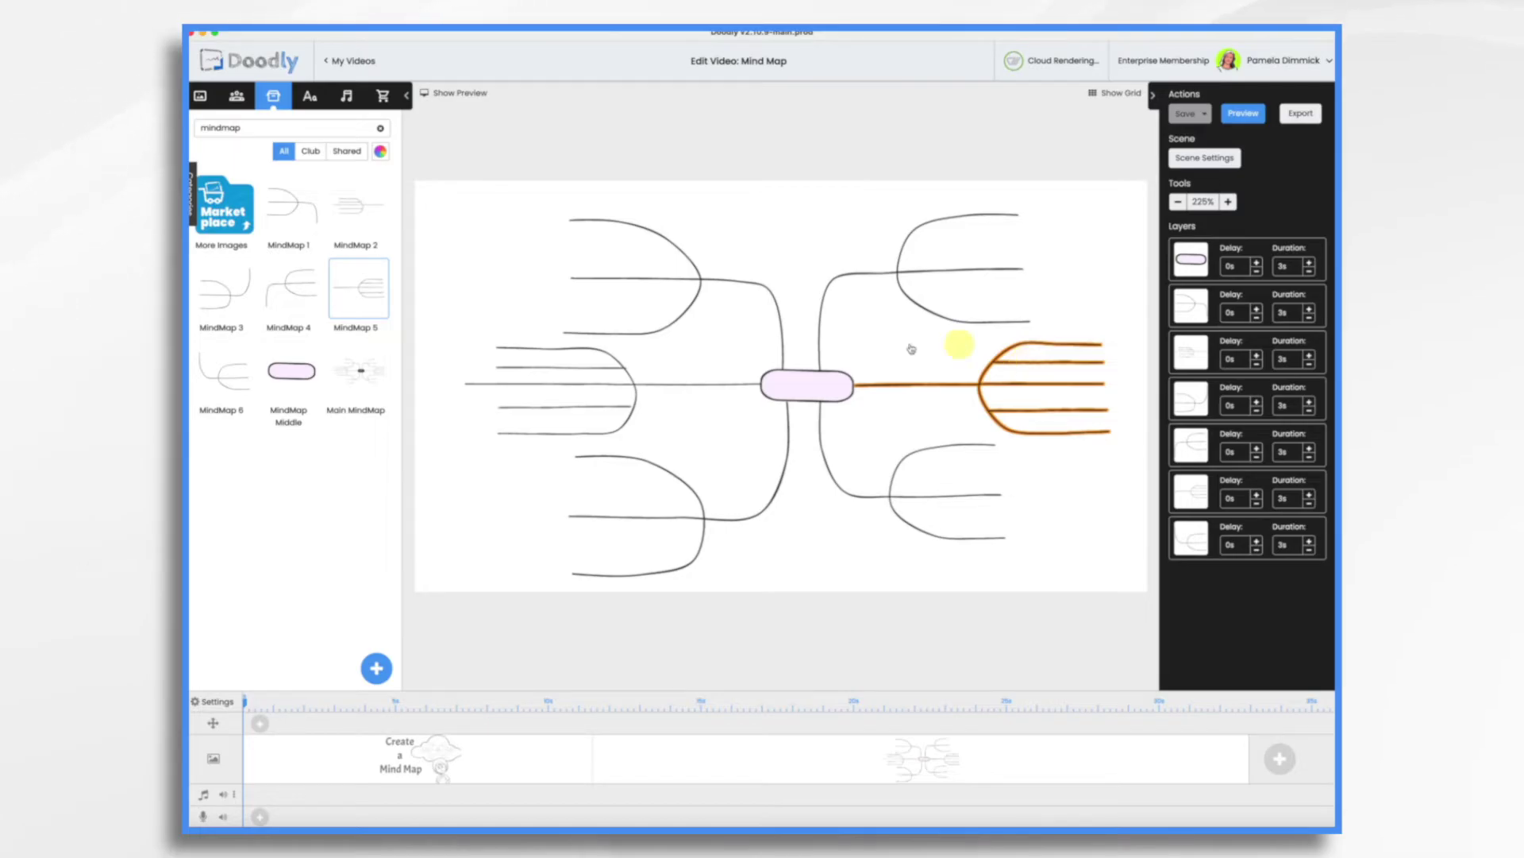
Step: Open the MindMap Middle prop for asset editing and start Path 1 along the top edge of the box
left_click(810, 392)
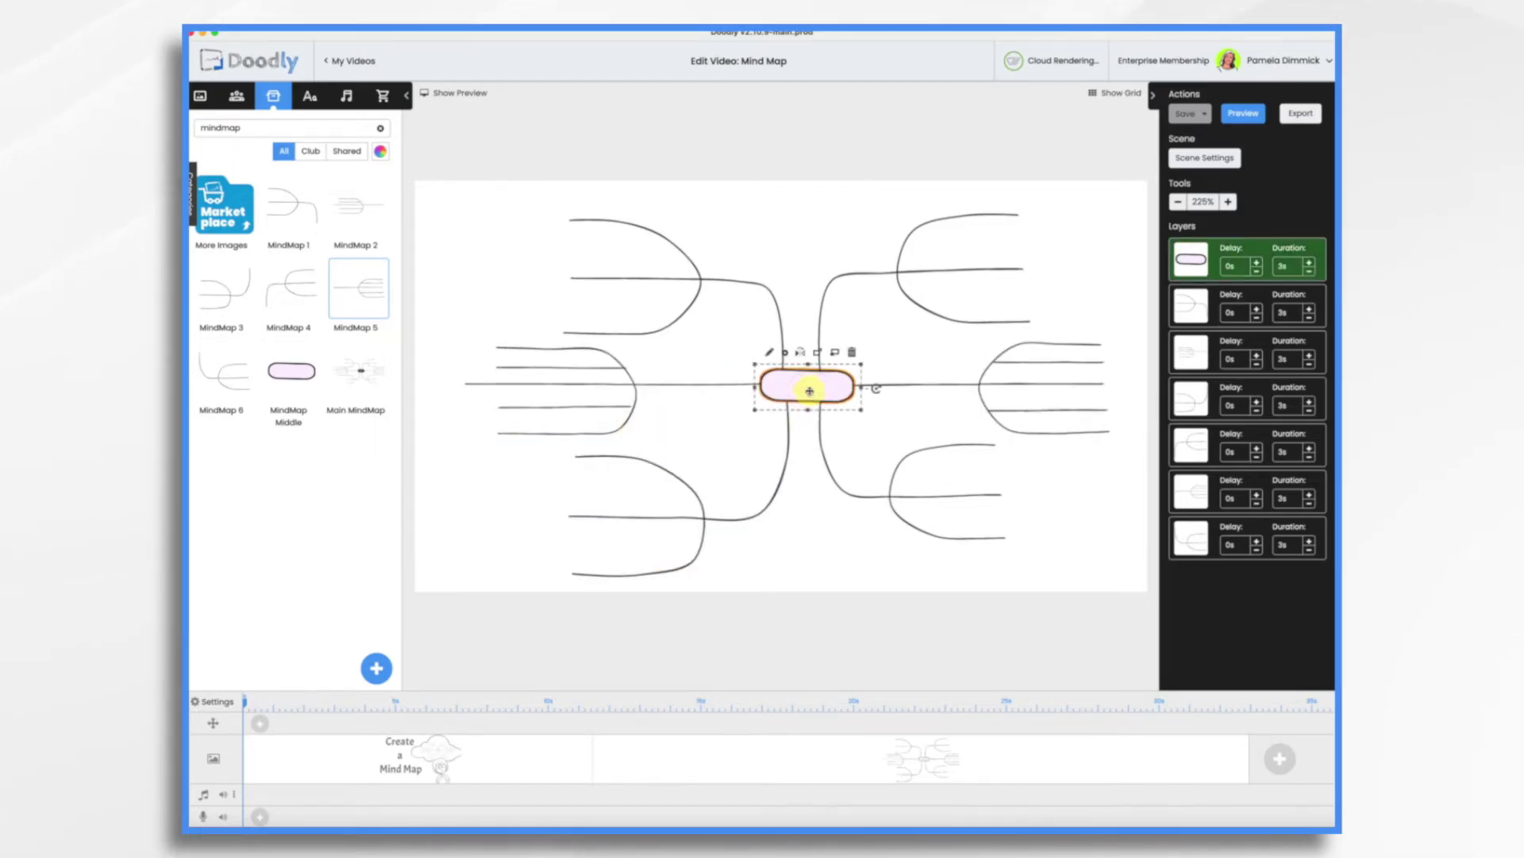
left_click(772, 353)
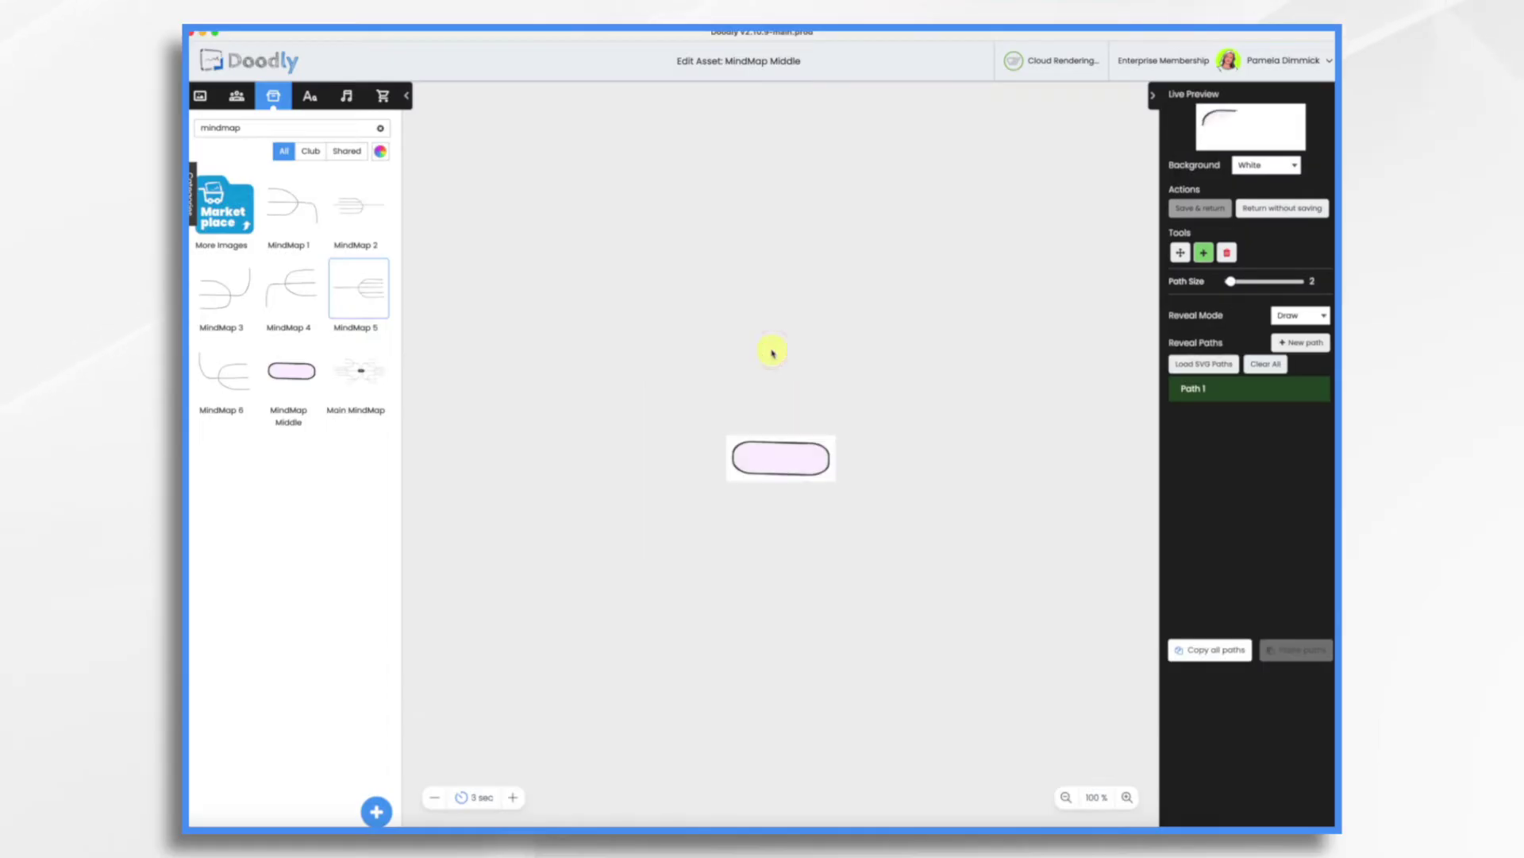
left_click(750, 443)
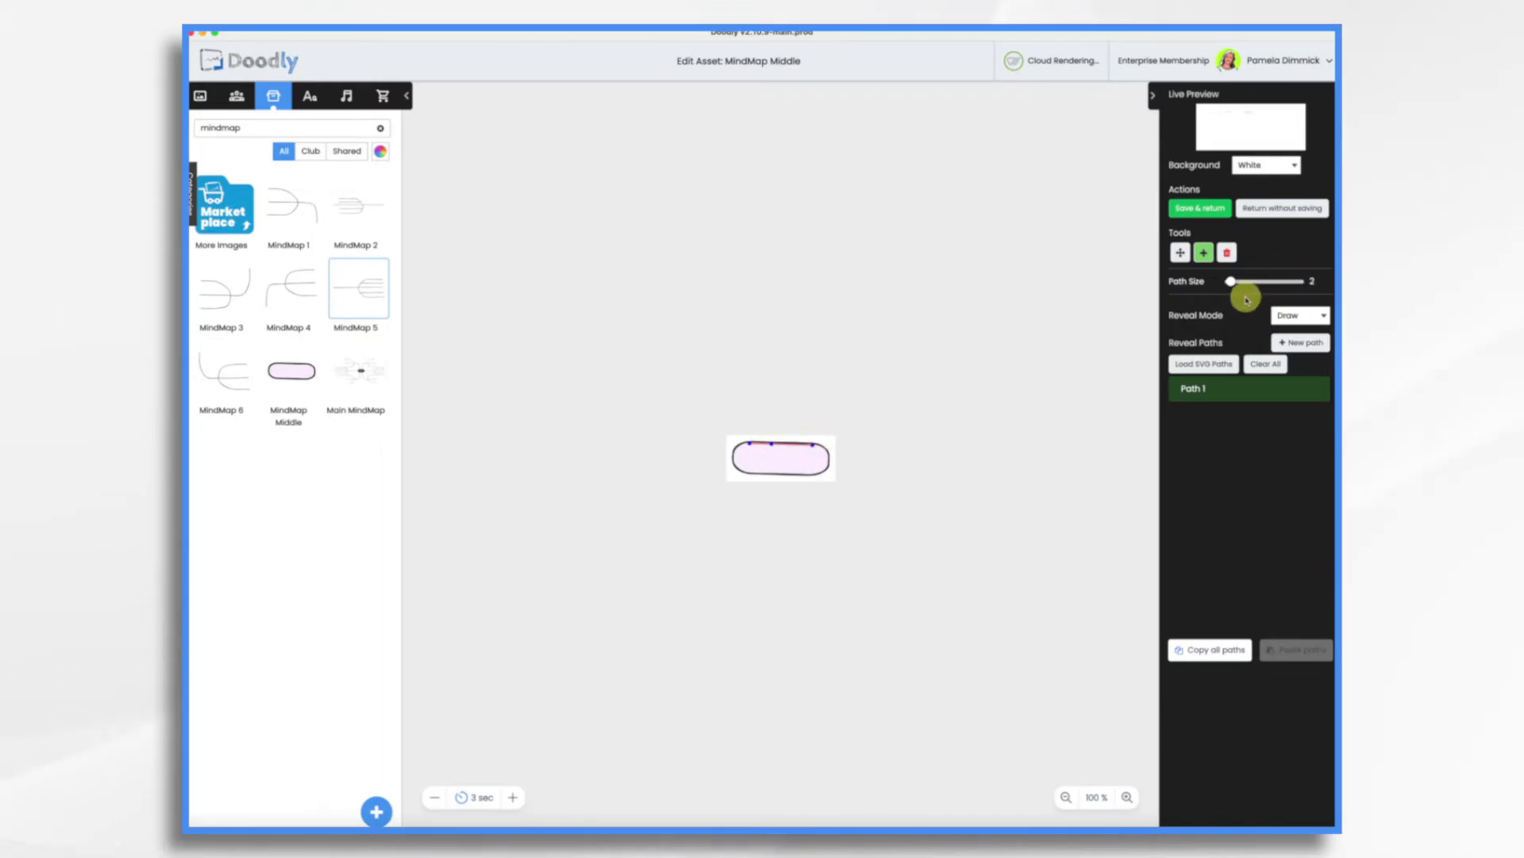
Step: Realign the points of Path 1 onto the box's black top outline
left_click(1127, 798)
left_click(1128, 798)
left_click(1128, 797)
left_click(1129, 799)
left_click(1129, 799)
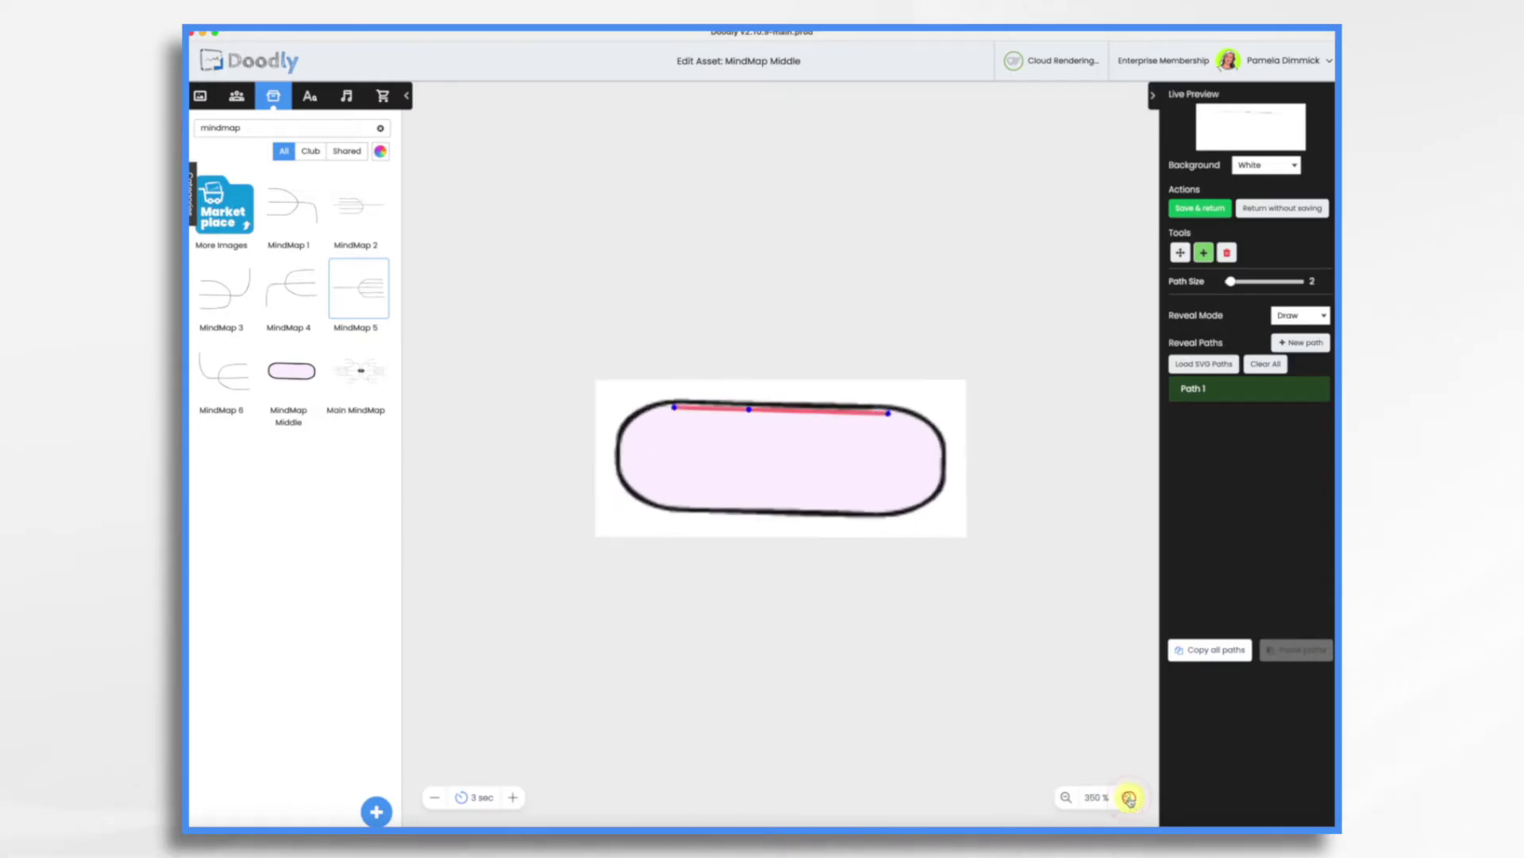
left_click(1128, 799)
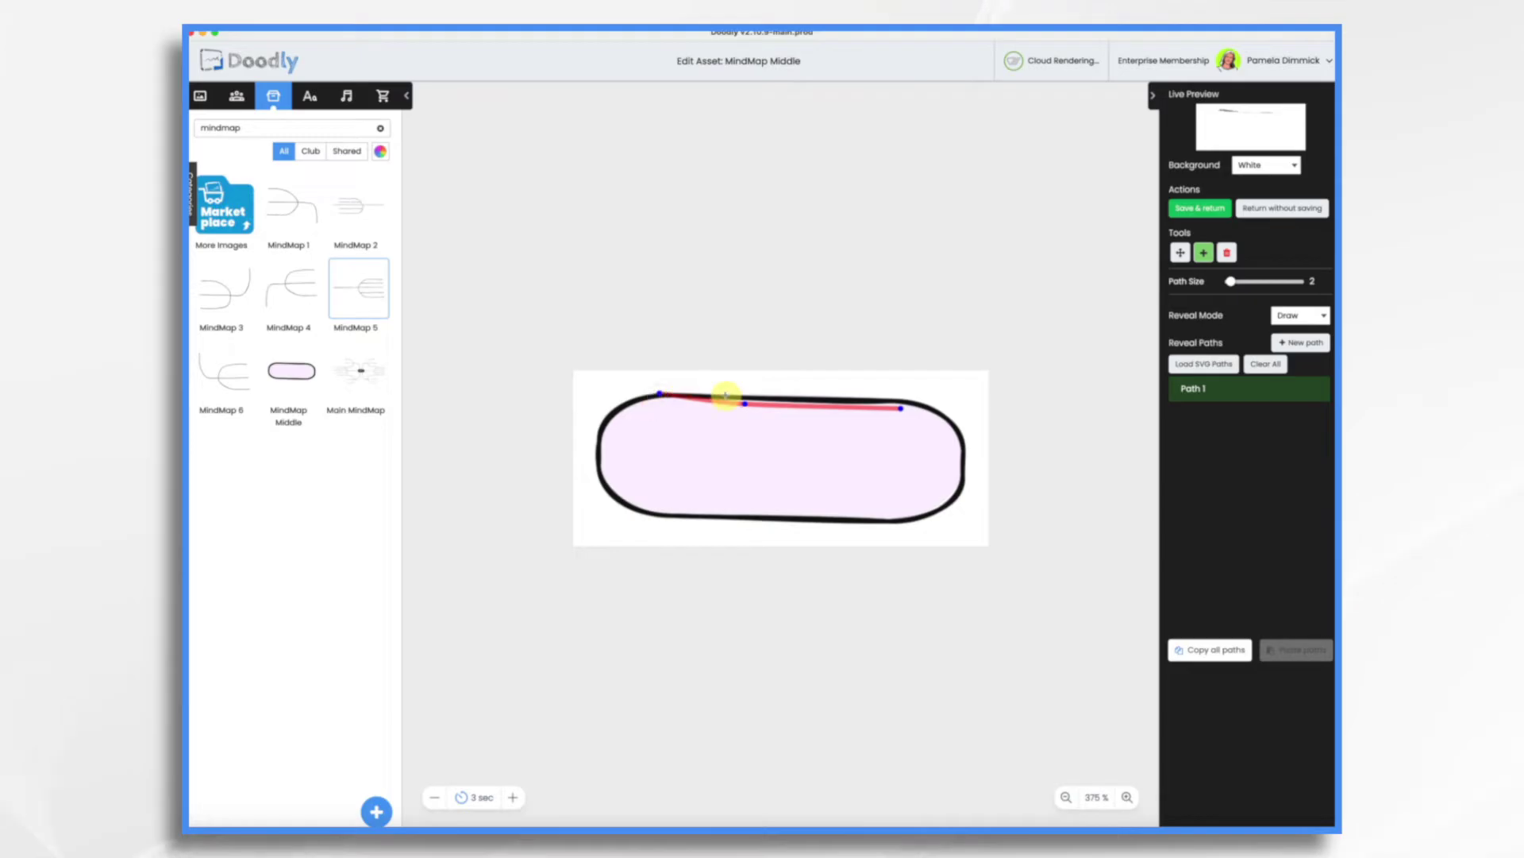
left_click(744, 403)
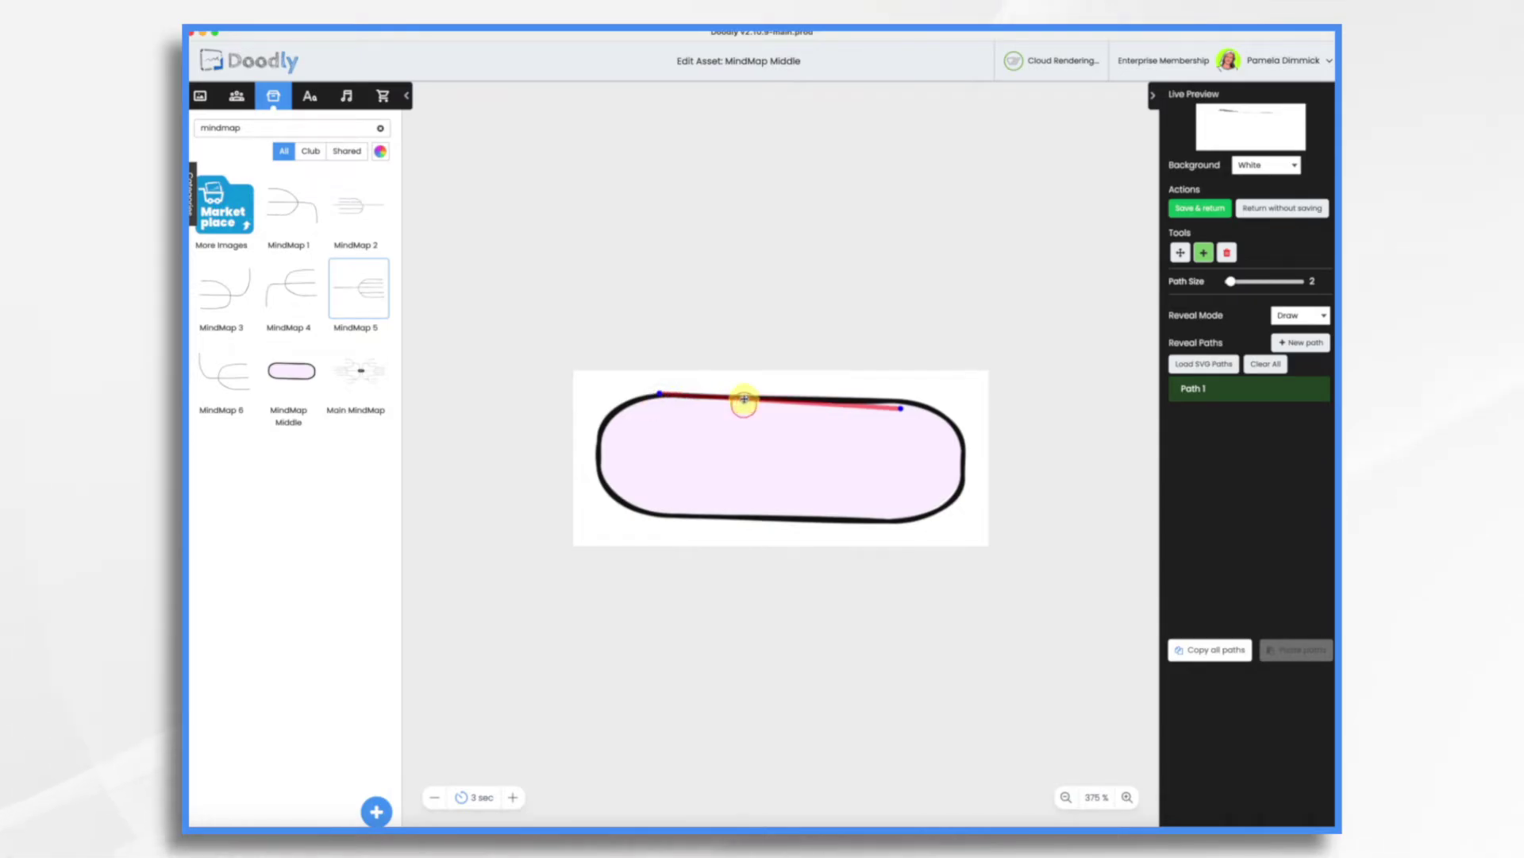
left_click(898, 408)
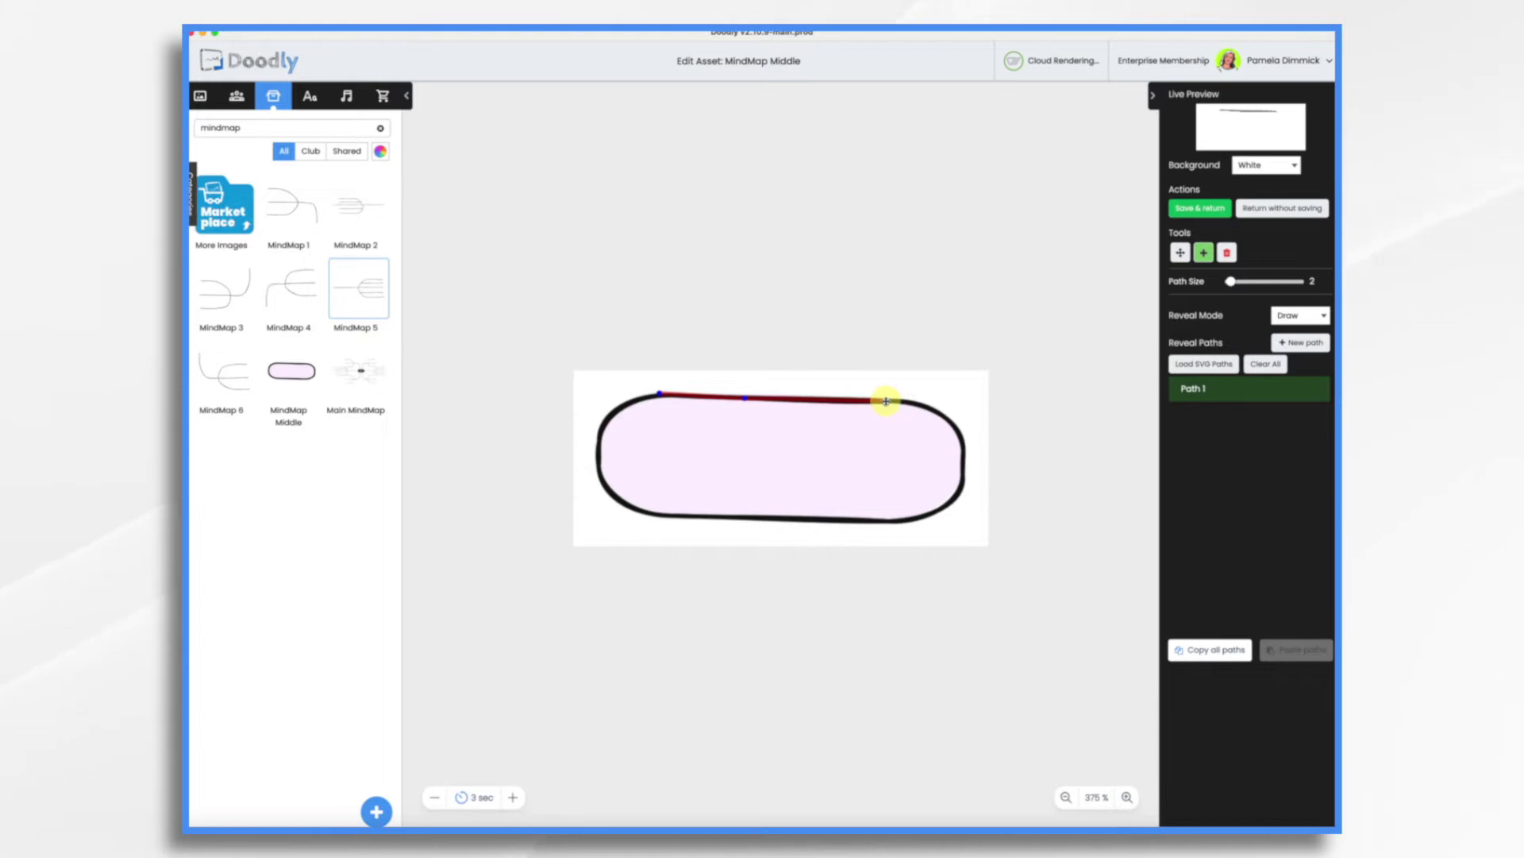
Step: Set the path size to 3 and trace the rest of the box's outline with Path 1 points
left_click_drag(1230, 282, 1234, 282)
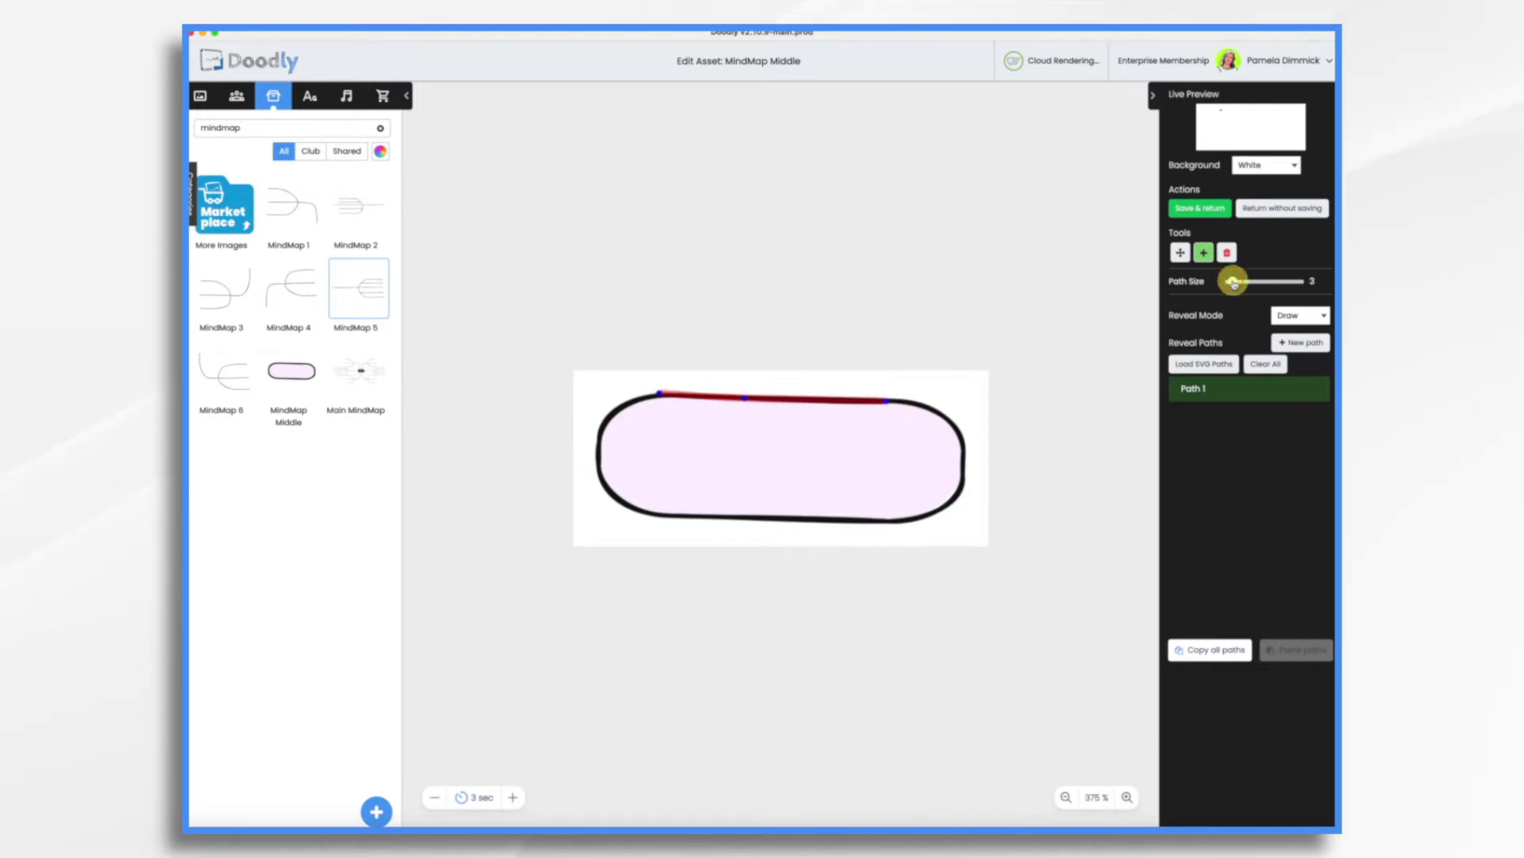
left_click(957, 427)
left_click(965, 451)
left_click(962, 476)
left_click(959, 498)
left_click(929, 516)
left_click(847, 521)
left_click(771, 517)
left_click(722, 518)
left_click(660, 514)
left_click(619, 500)
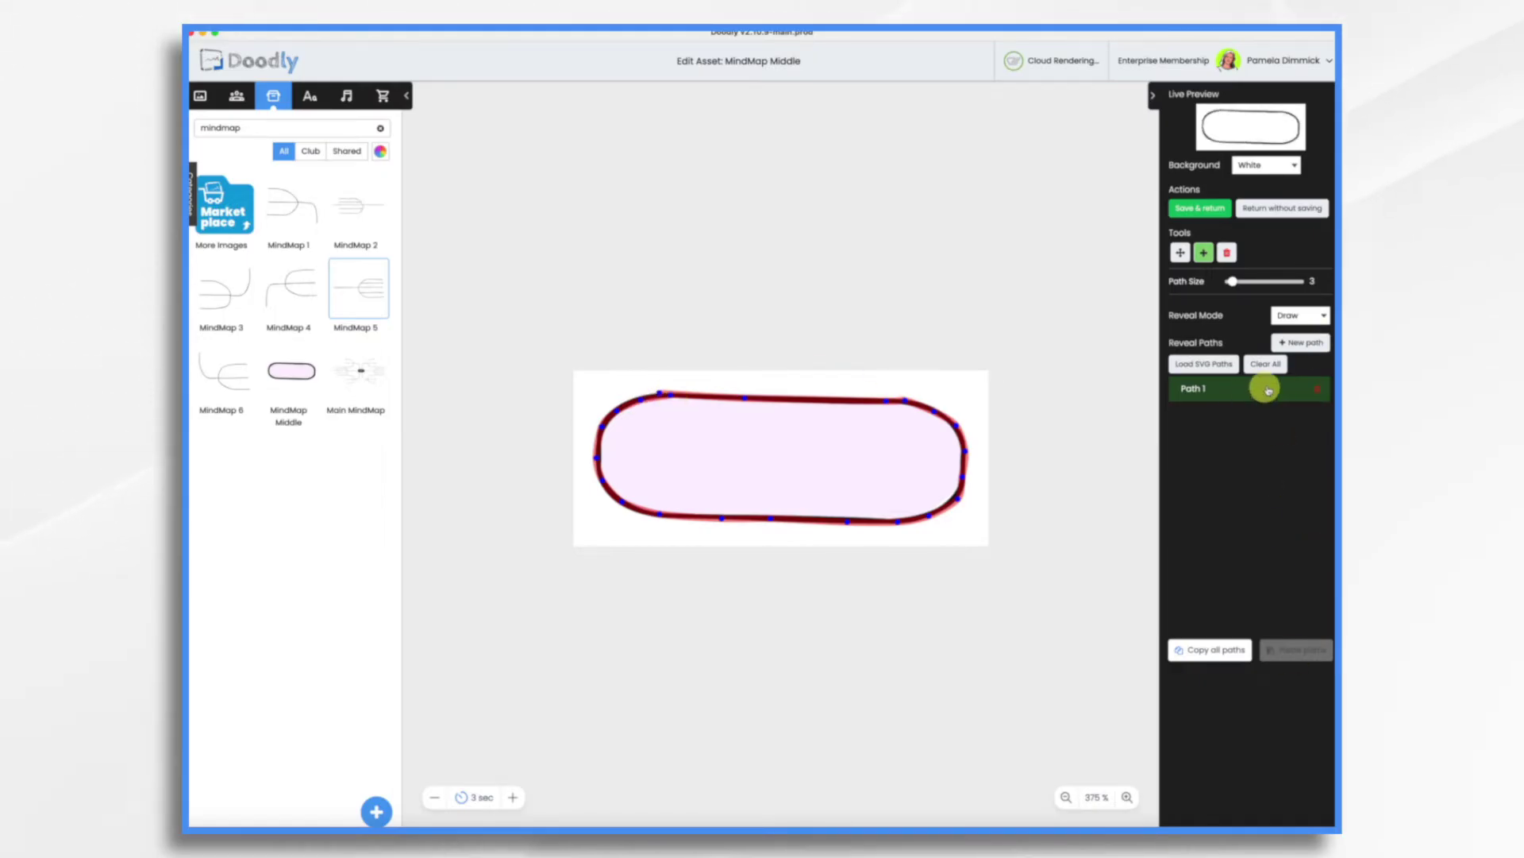
Step: Add Path 2 at size 25 sweeping back and forth across the box's purple fill, and save the MindMap Middle asset
left_click(1300, 345)
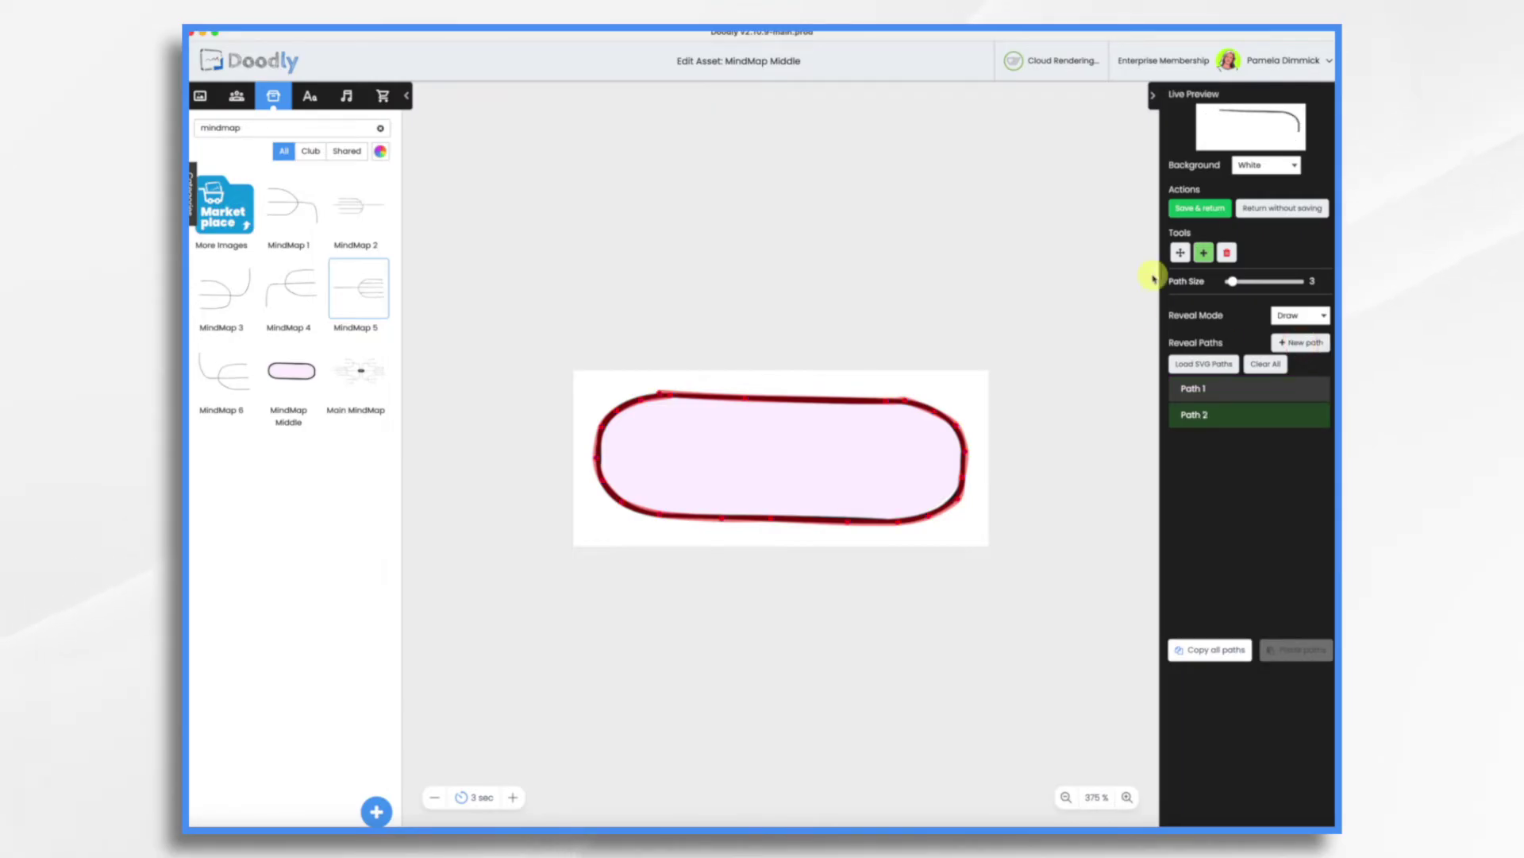
left_click_drag(1232, 286, 1259, 288)
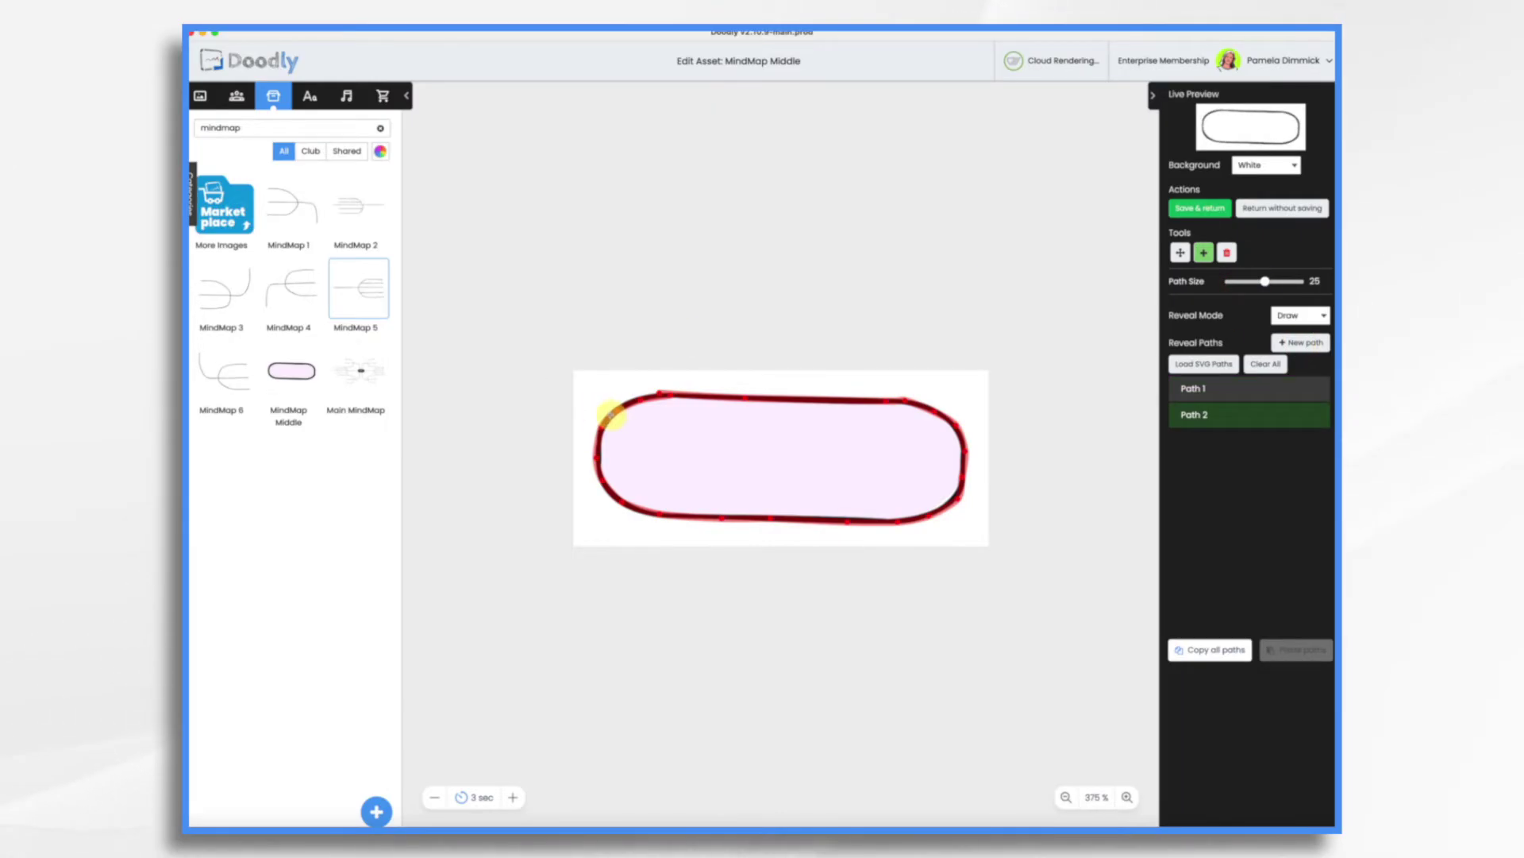
mouse_move(823, 412)
left_mouse_down()
mouse_move(931, 422)
mouse_move(960, 455)
left_mouse_up()
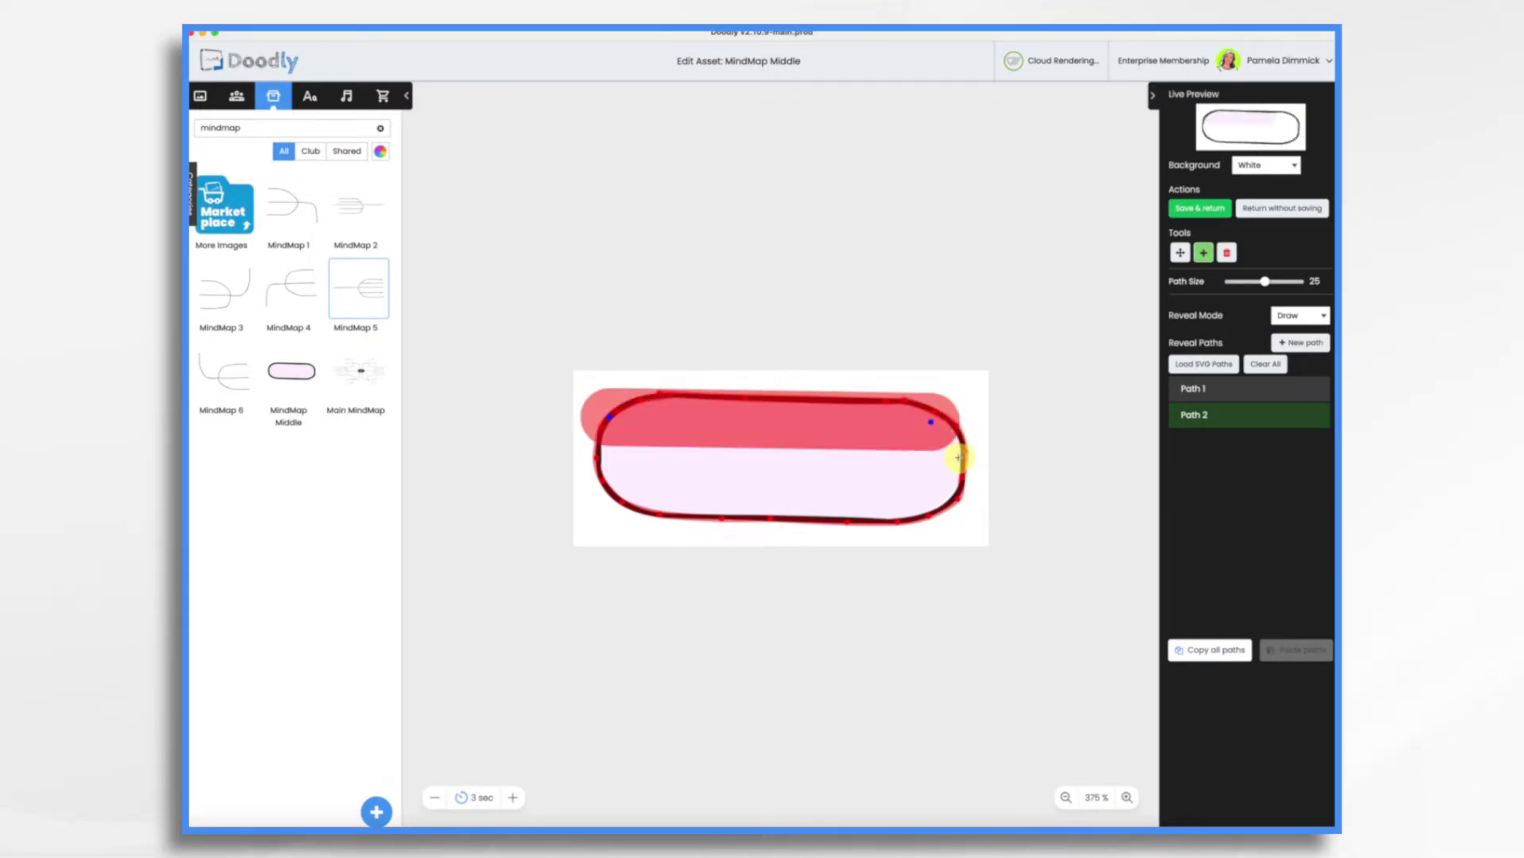
left_click(959, 457)
left_click(590, 455)
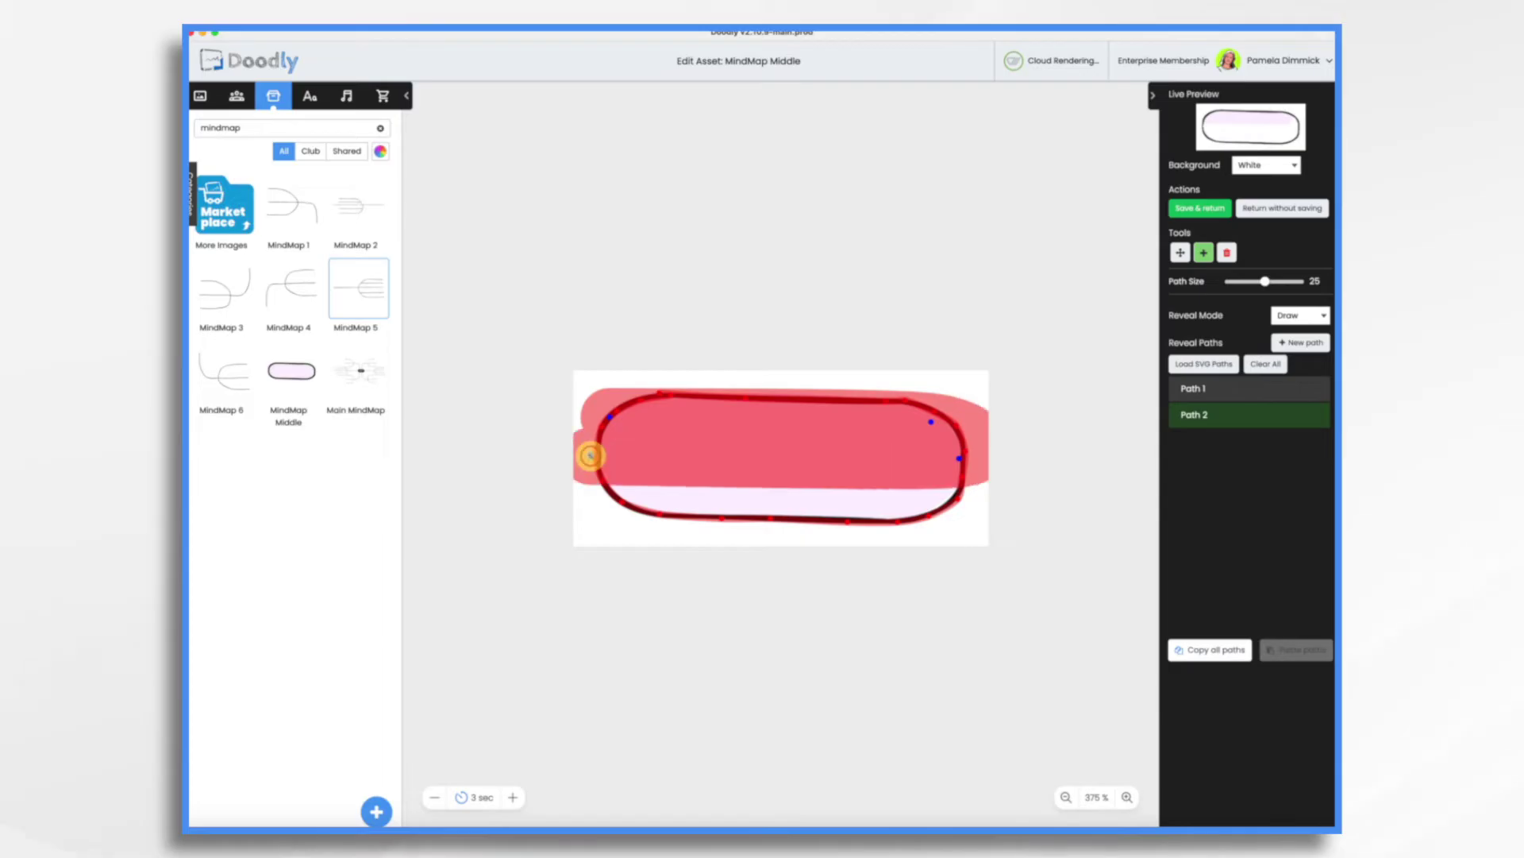
left_click(626, 493)
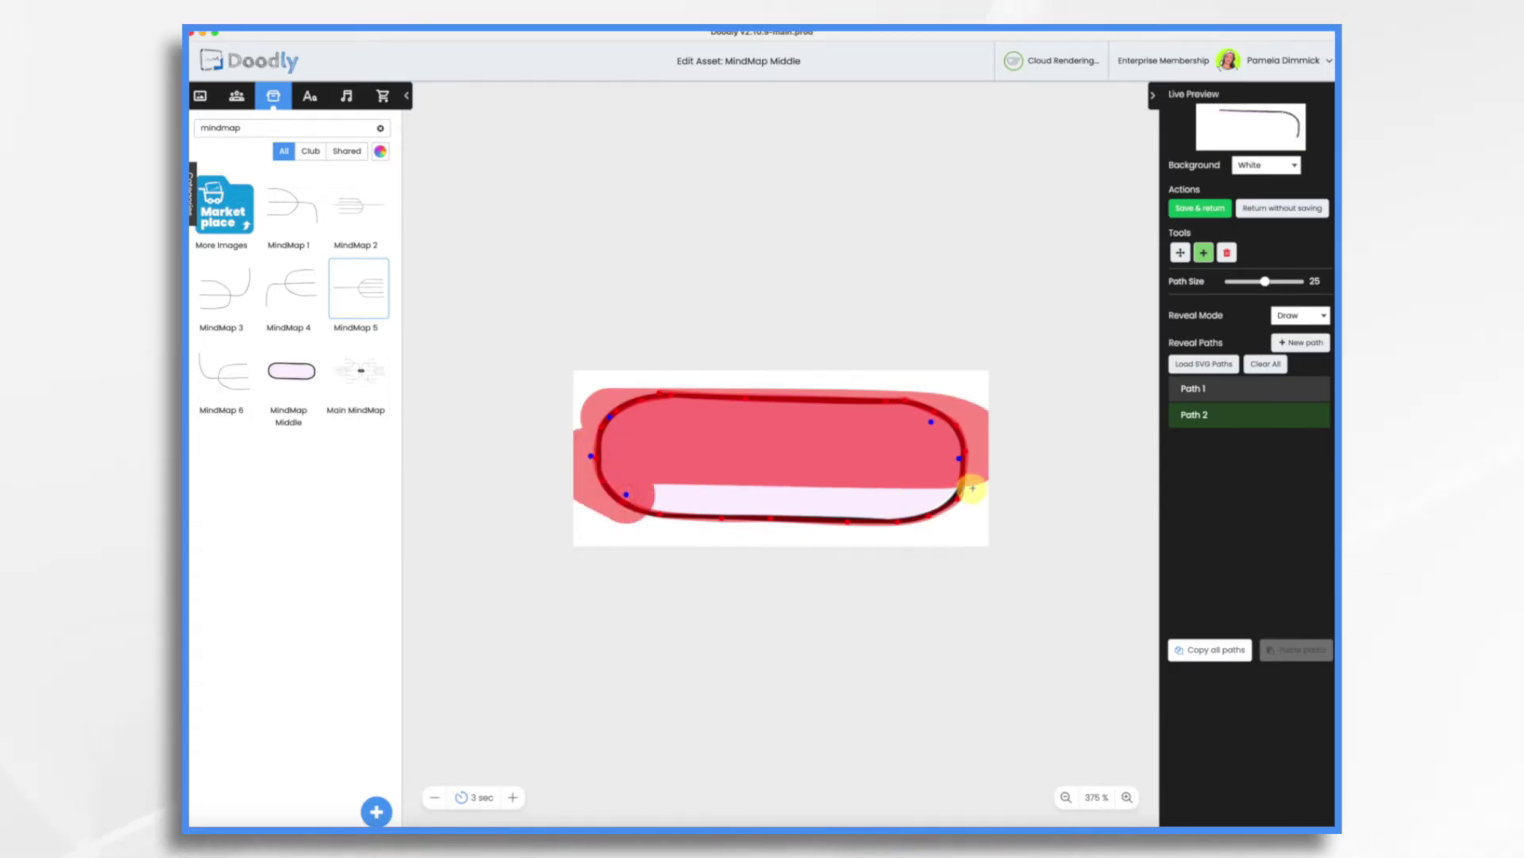
left_click(974, 491)
left_click(1213, 210)
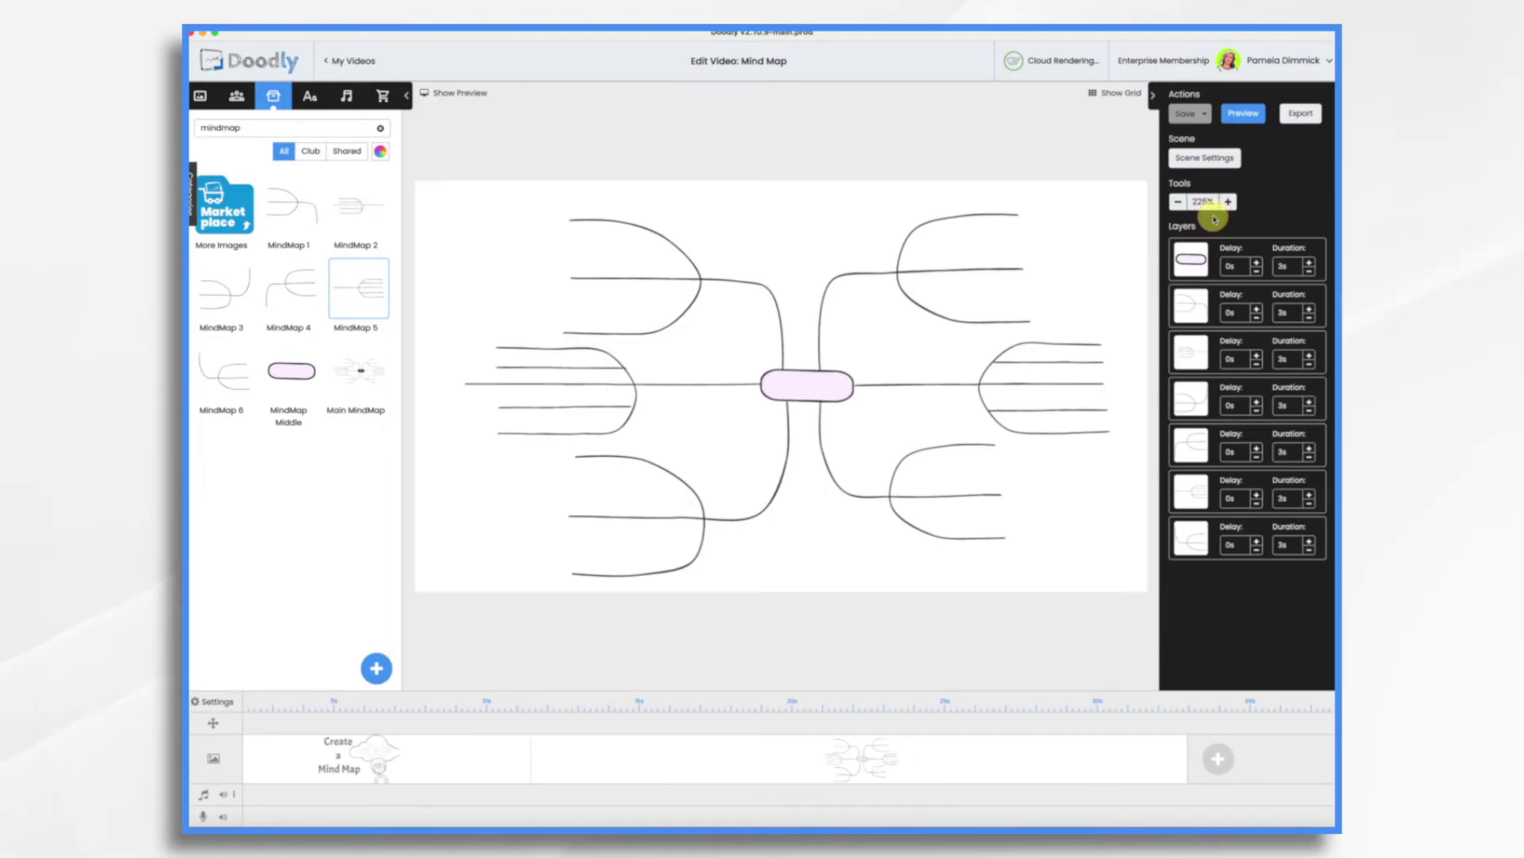
Step: Open the MindMap 1 prop for asset editing and trace Path 1 at size 9 from the lower stem end along the middle line
left_click(1192, 304)
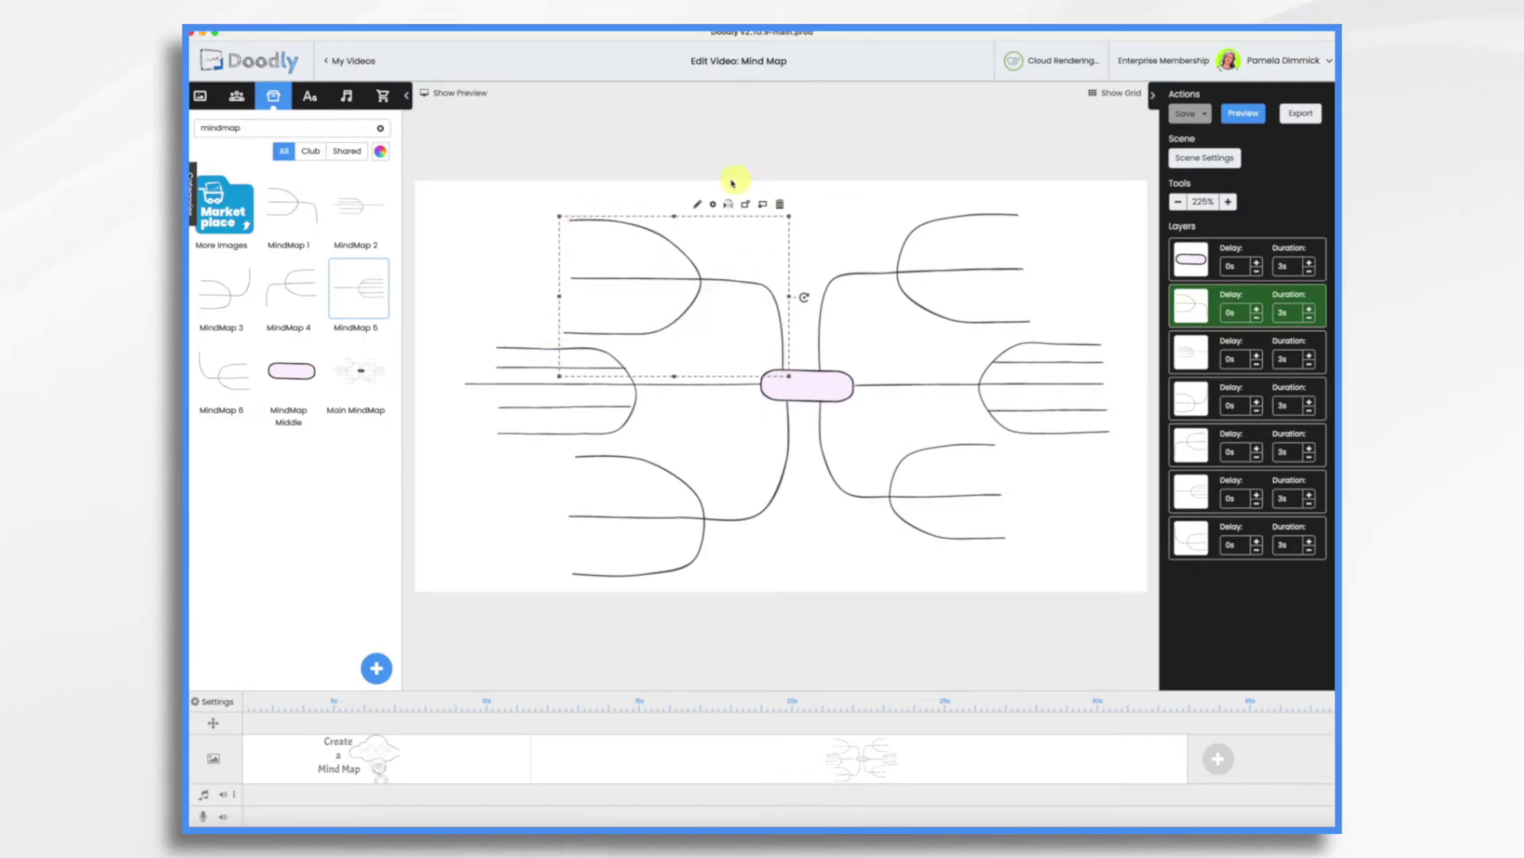
left_click(696, 206)
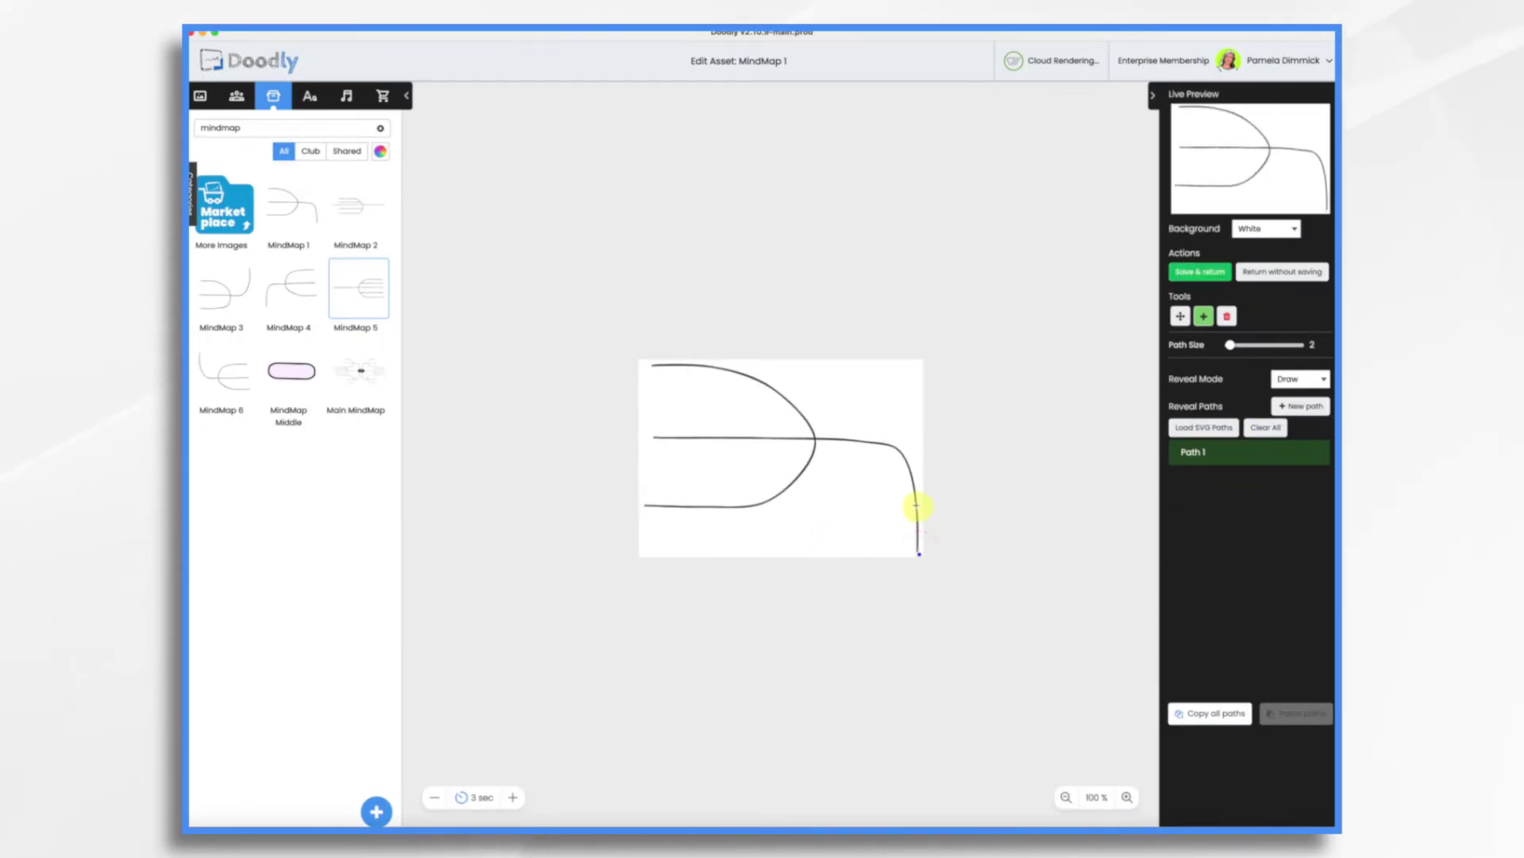
left_click(917, 506)
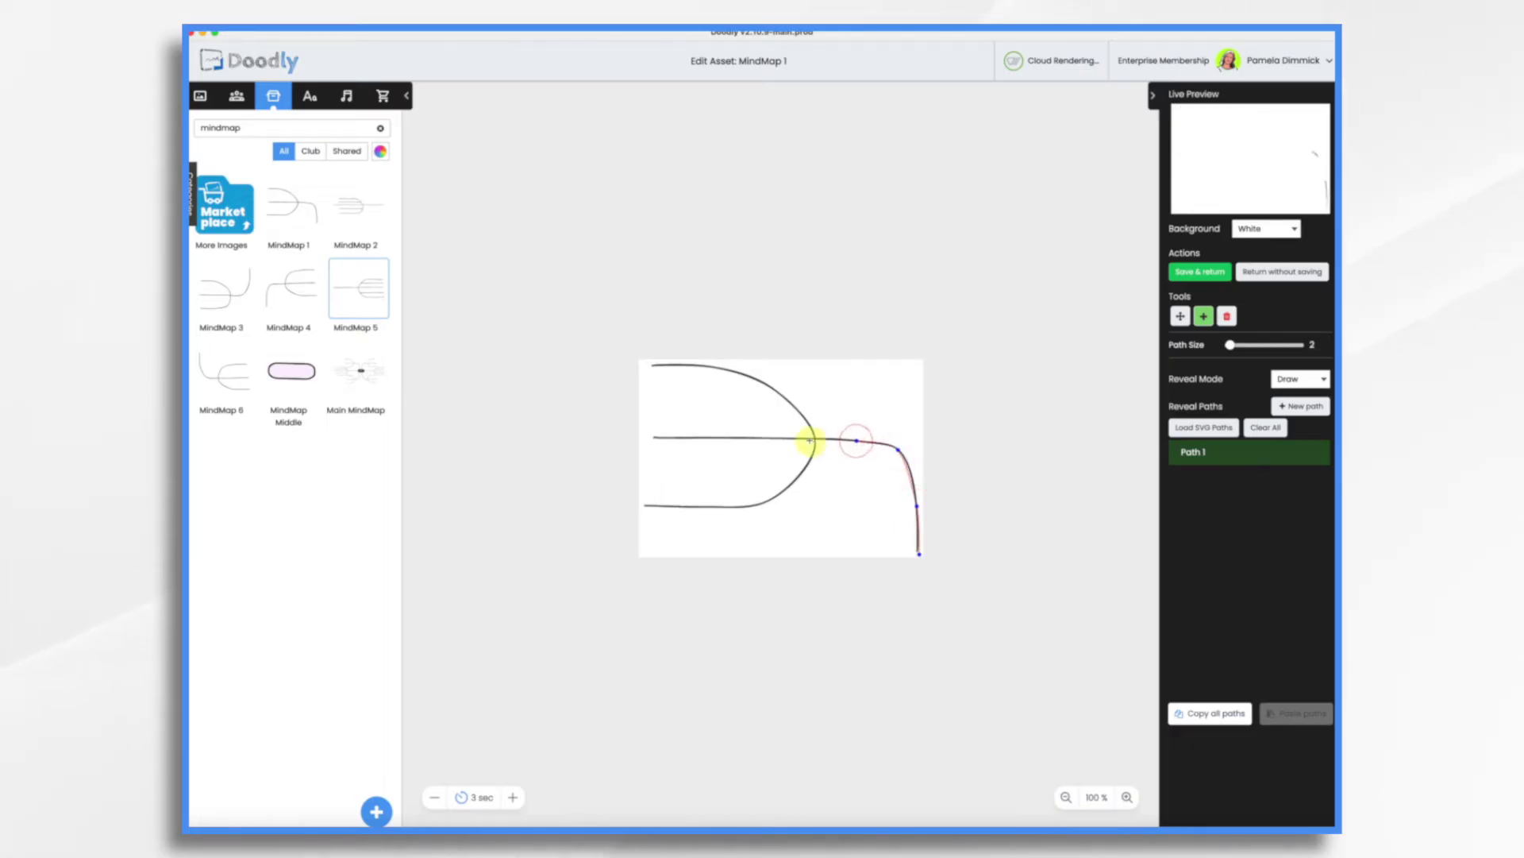
left_click_drag(1230, 345, 1237, 347)
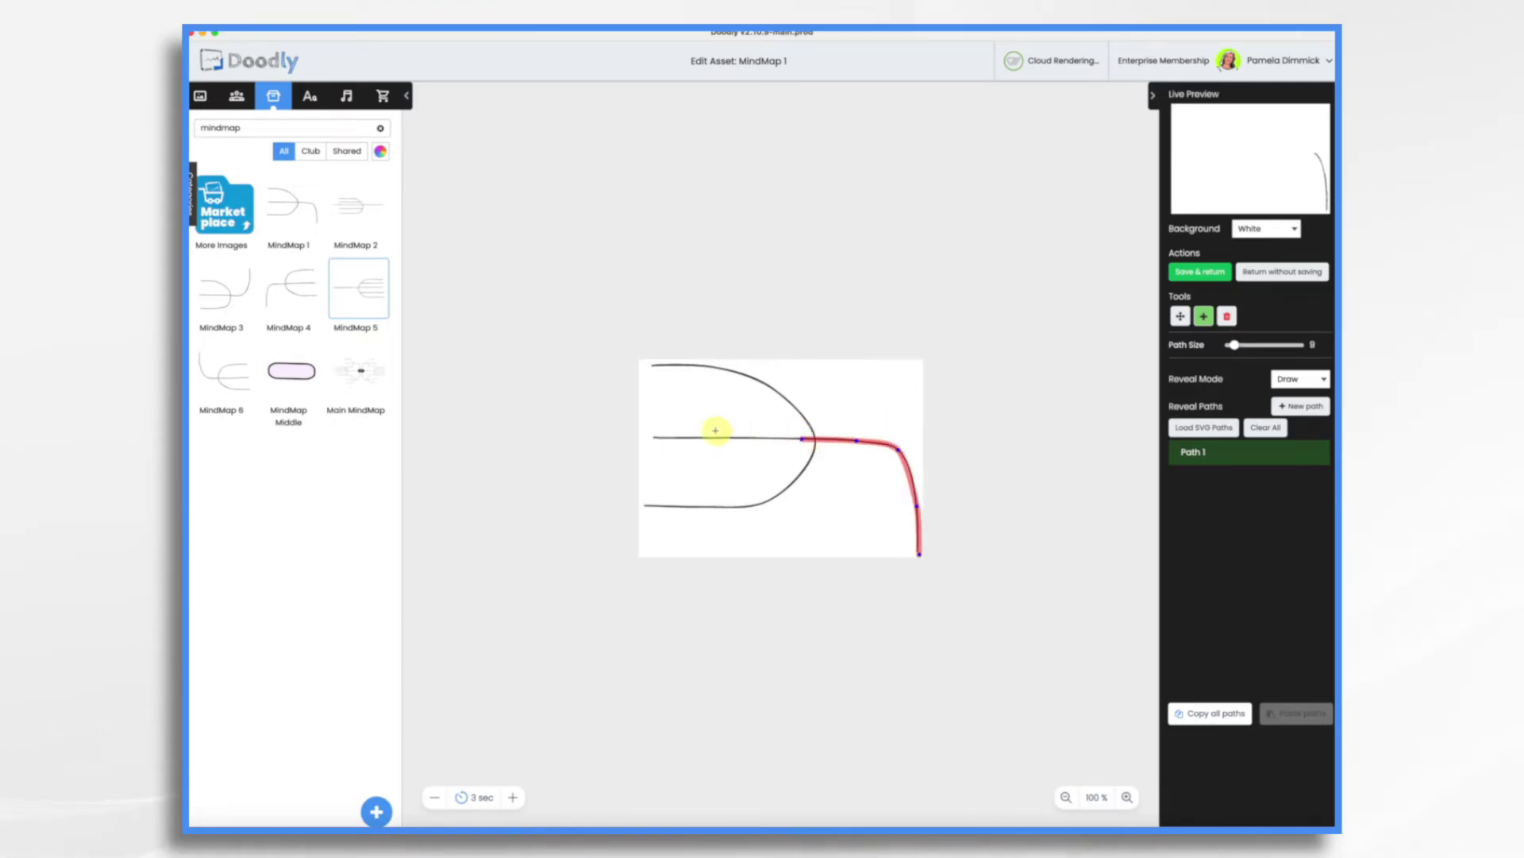
Step: Add Path 2 and trace the outer curve from the upper line's outer end around to the lower line's outer end
left_click(1299, 407)
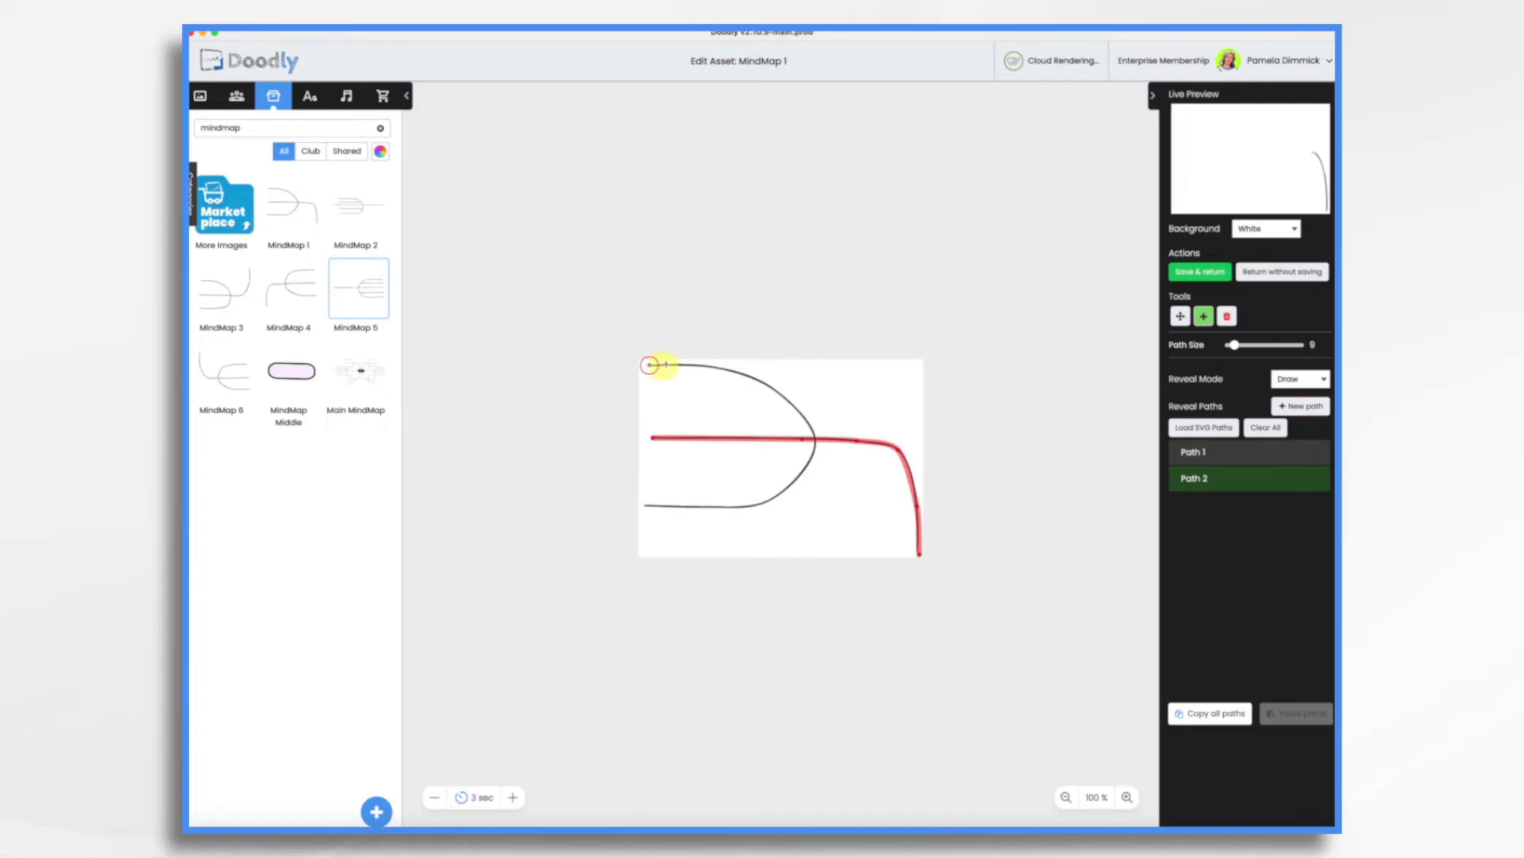
left_click(816, 447)
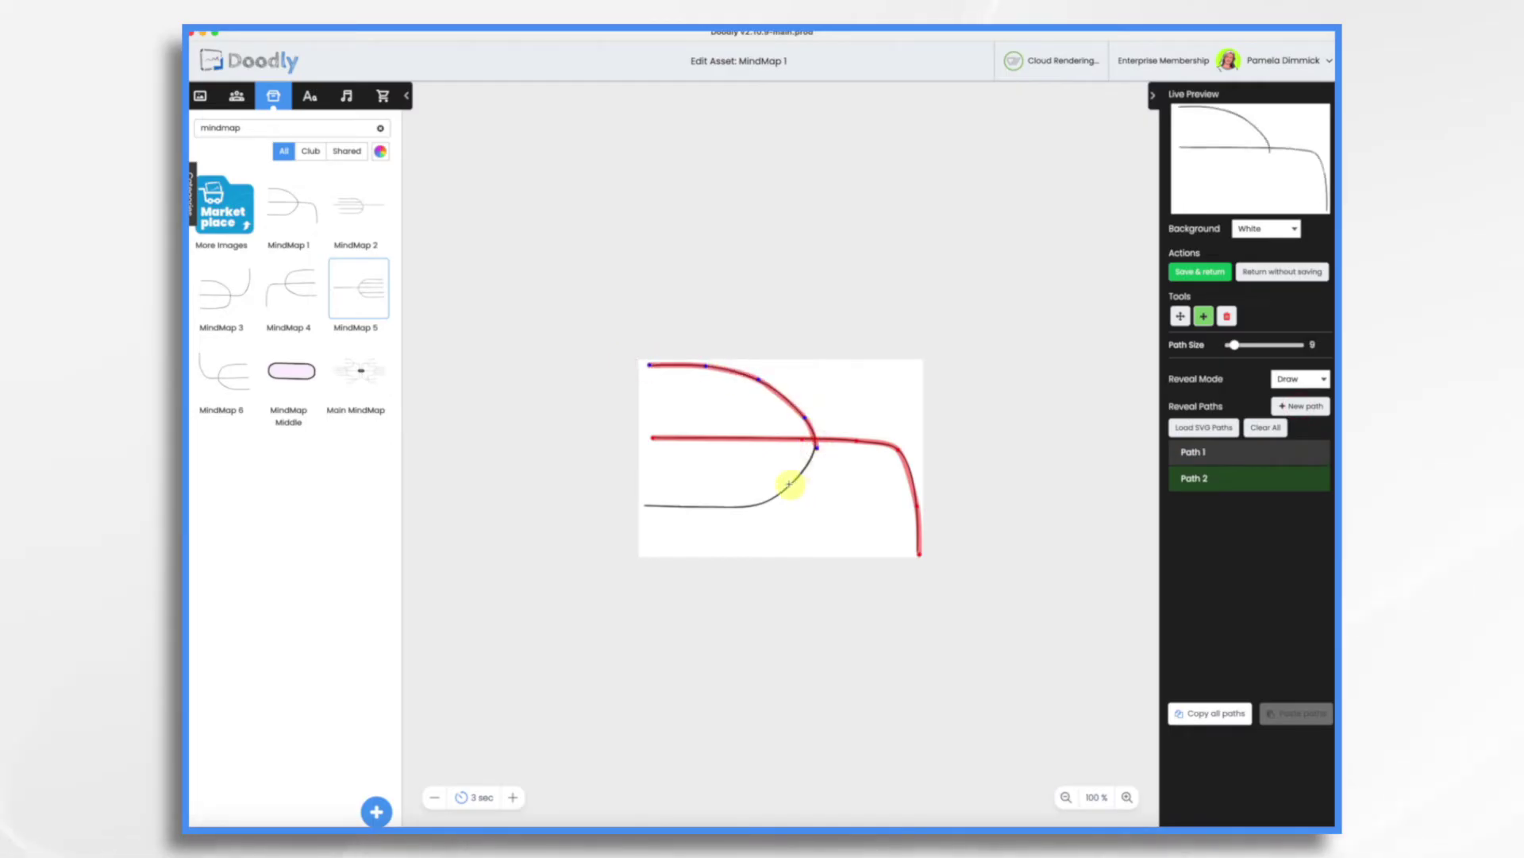
left_click(712, 506)
left_click(647, 506)
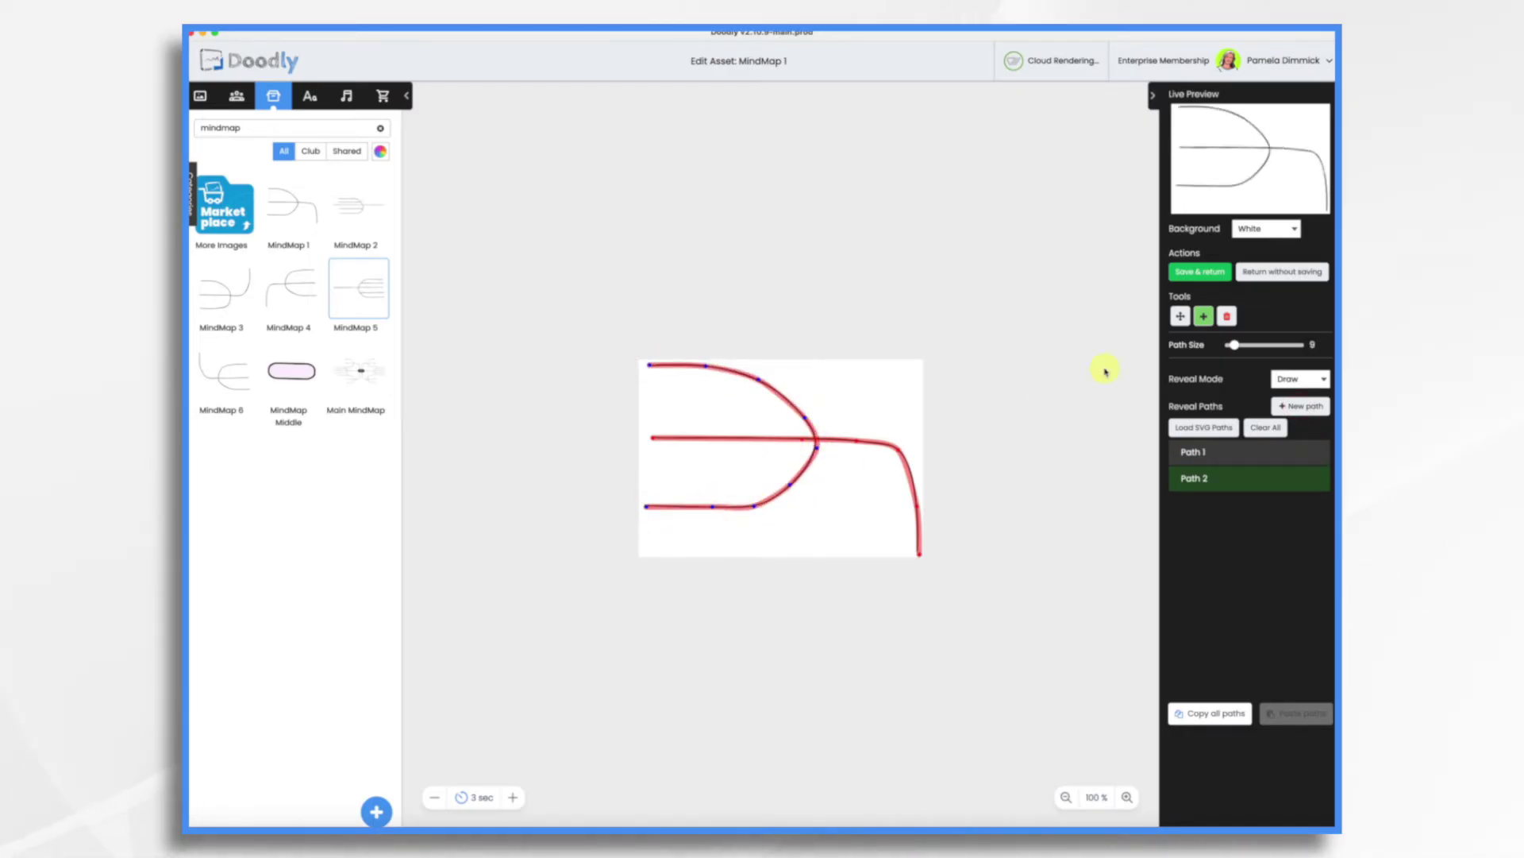
Step: Save the MindMap 1 paths and preview the whole video
left_click(1213, 273)
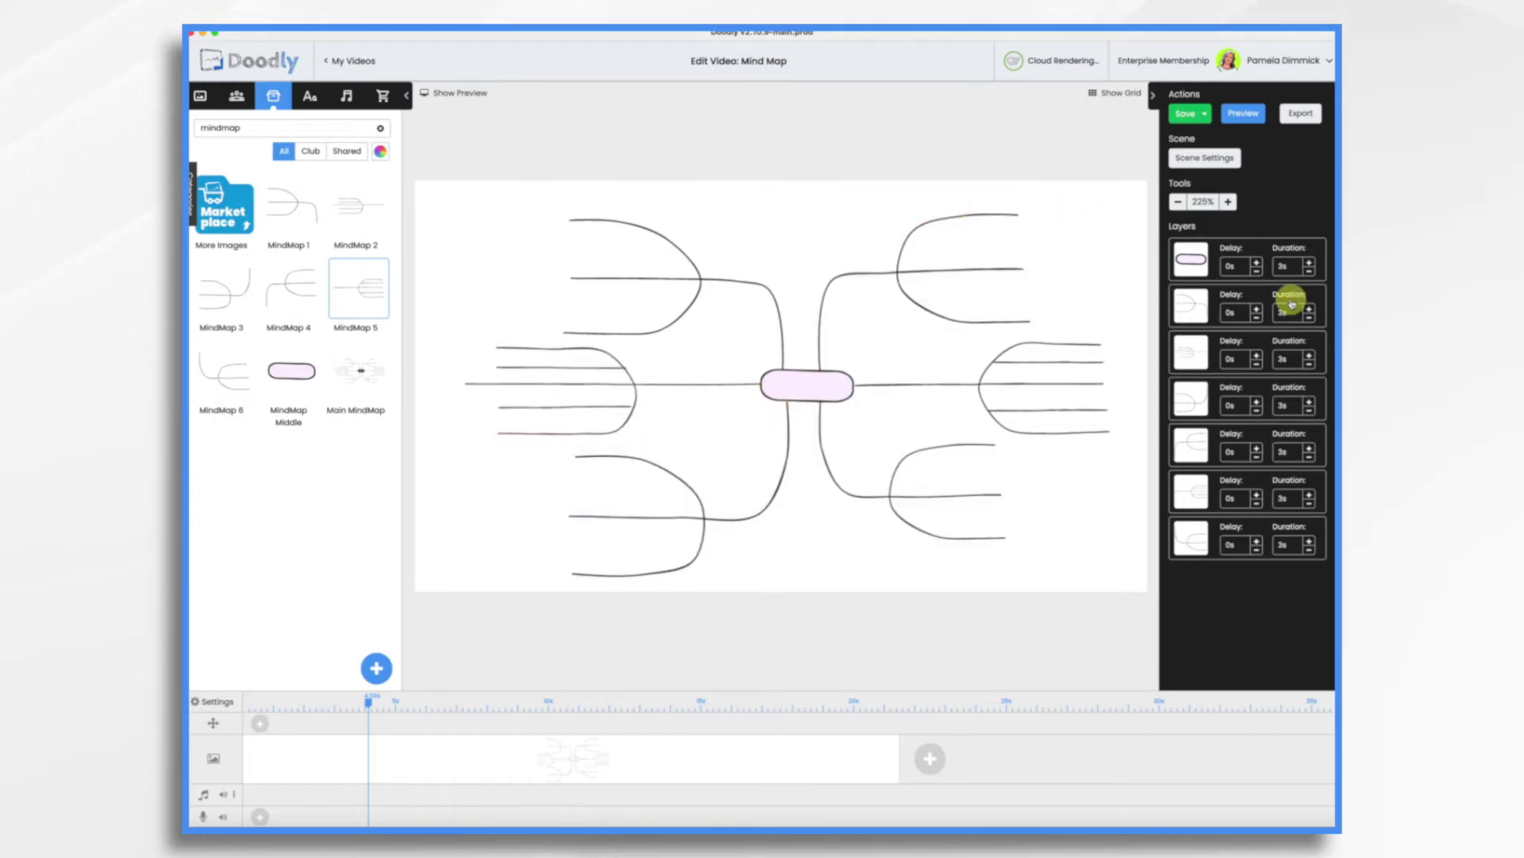
left_click(1240, 115)
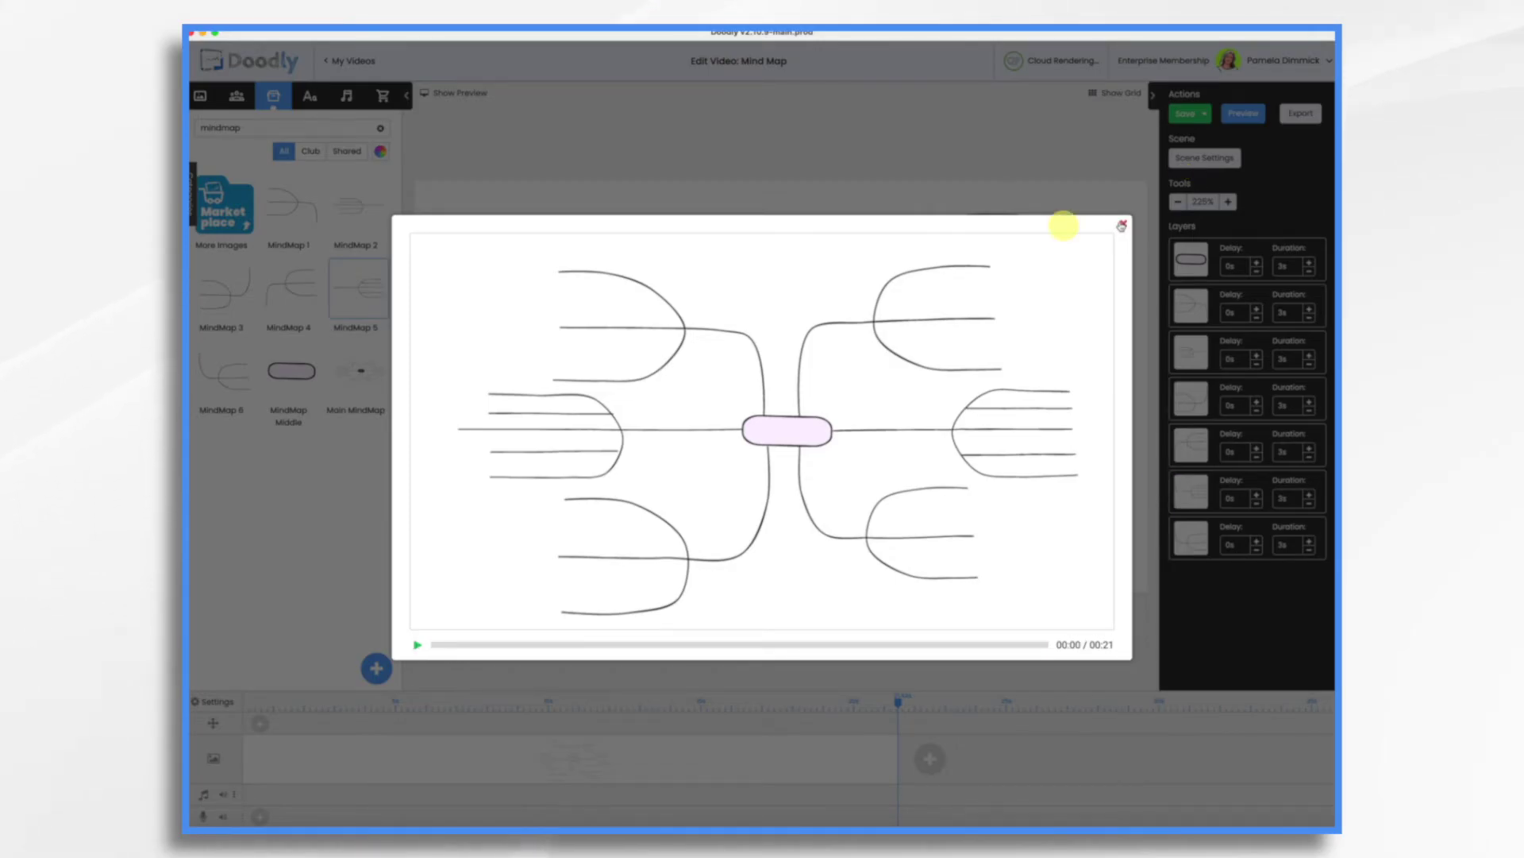
left_click(1120, 225)
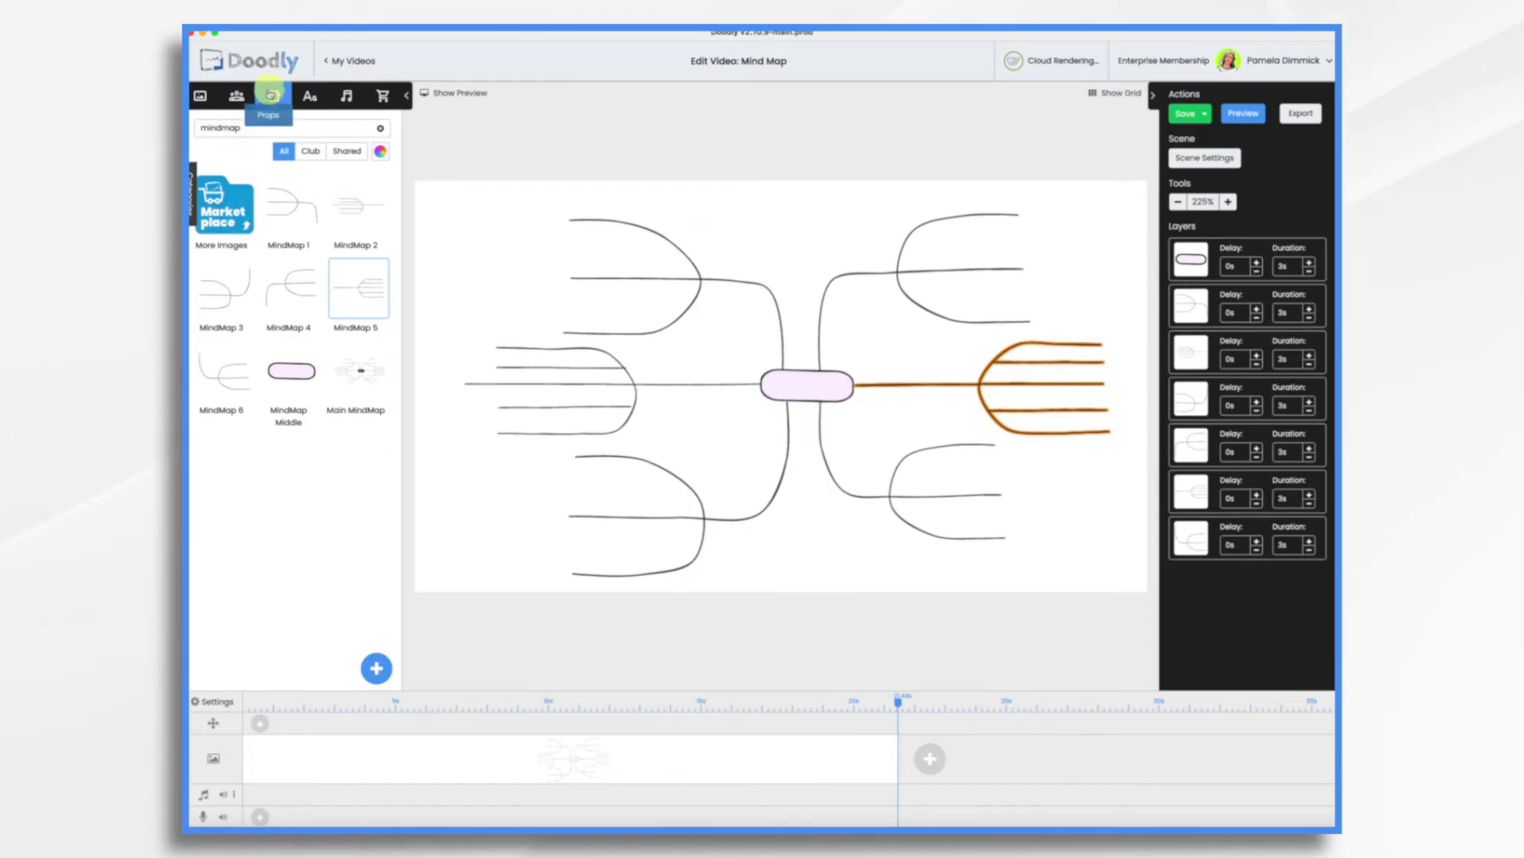
Step: Add the text "Cupcakes" in Acme-Regular and fit it inside the centre box
left_click(305, 94)
left_click_drag(296, 163, 808, 389)
double_click(810, 385)
type("Cupcakes")
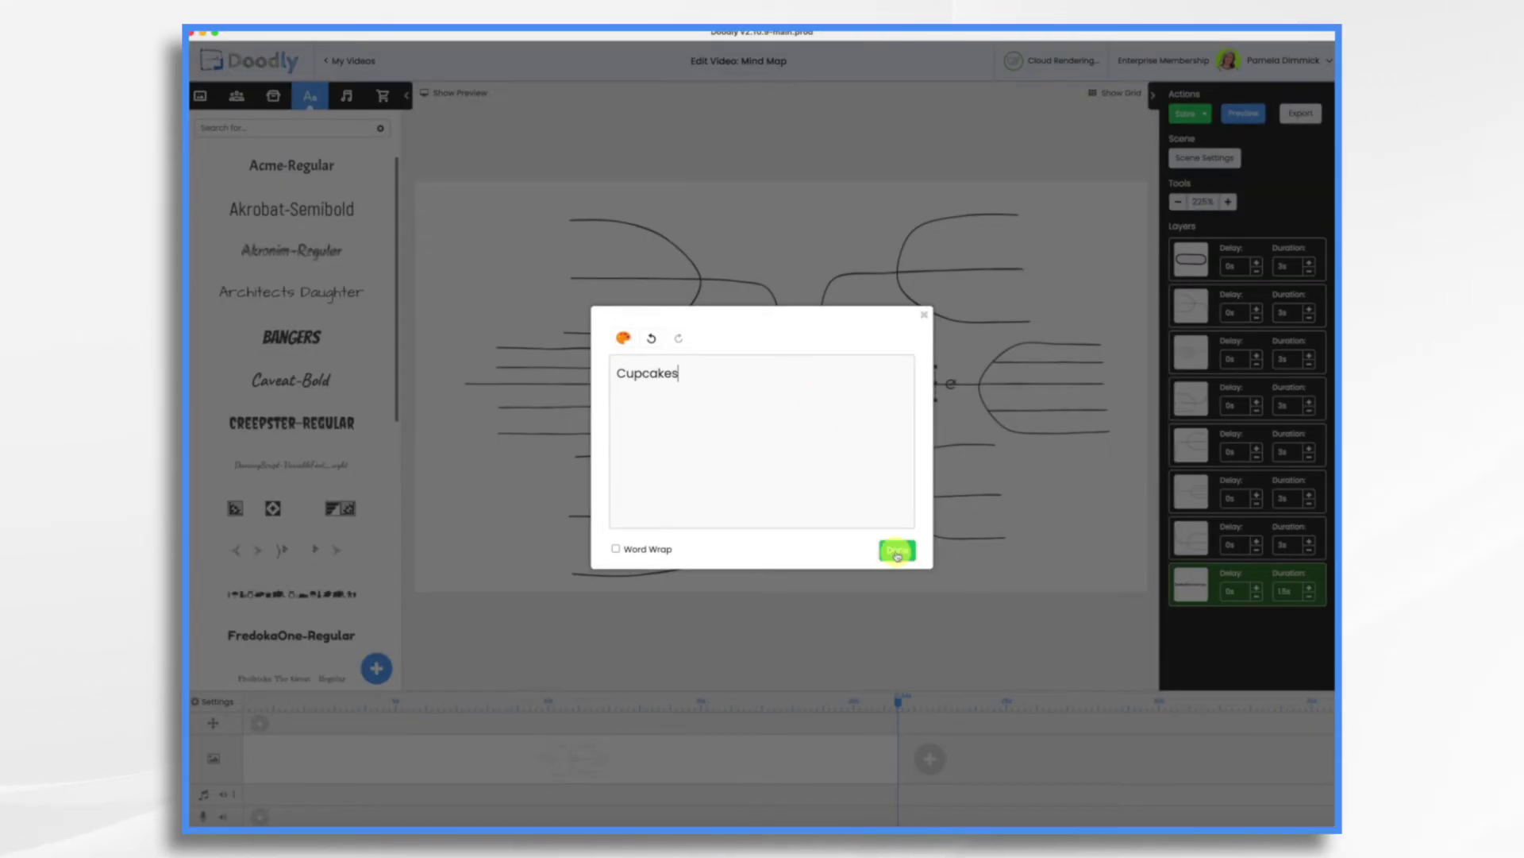
left_click(898, 552)
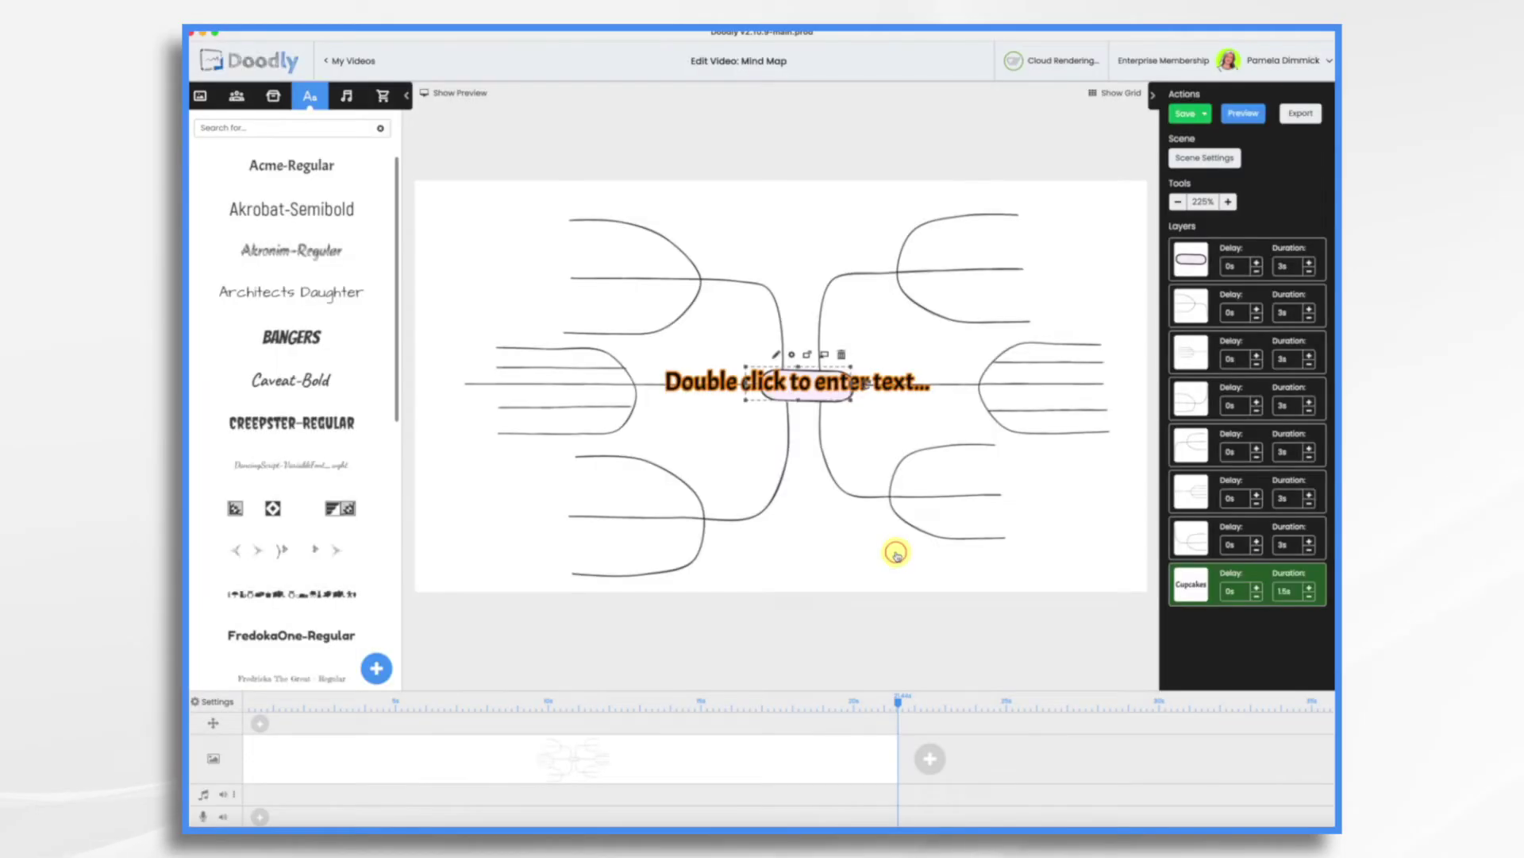
left_click(841, 390)
left_click(868, 439)
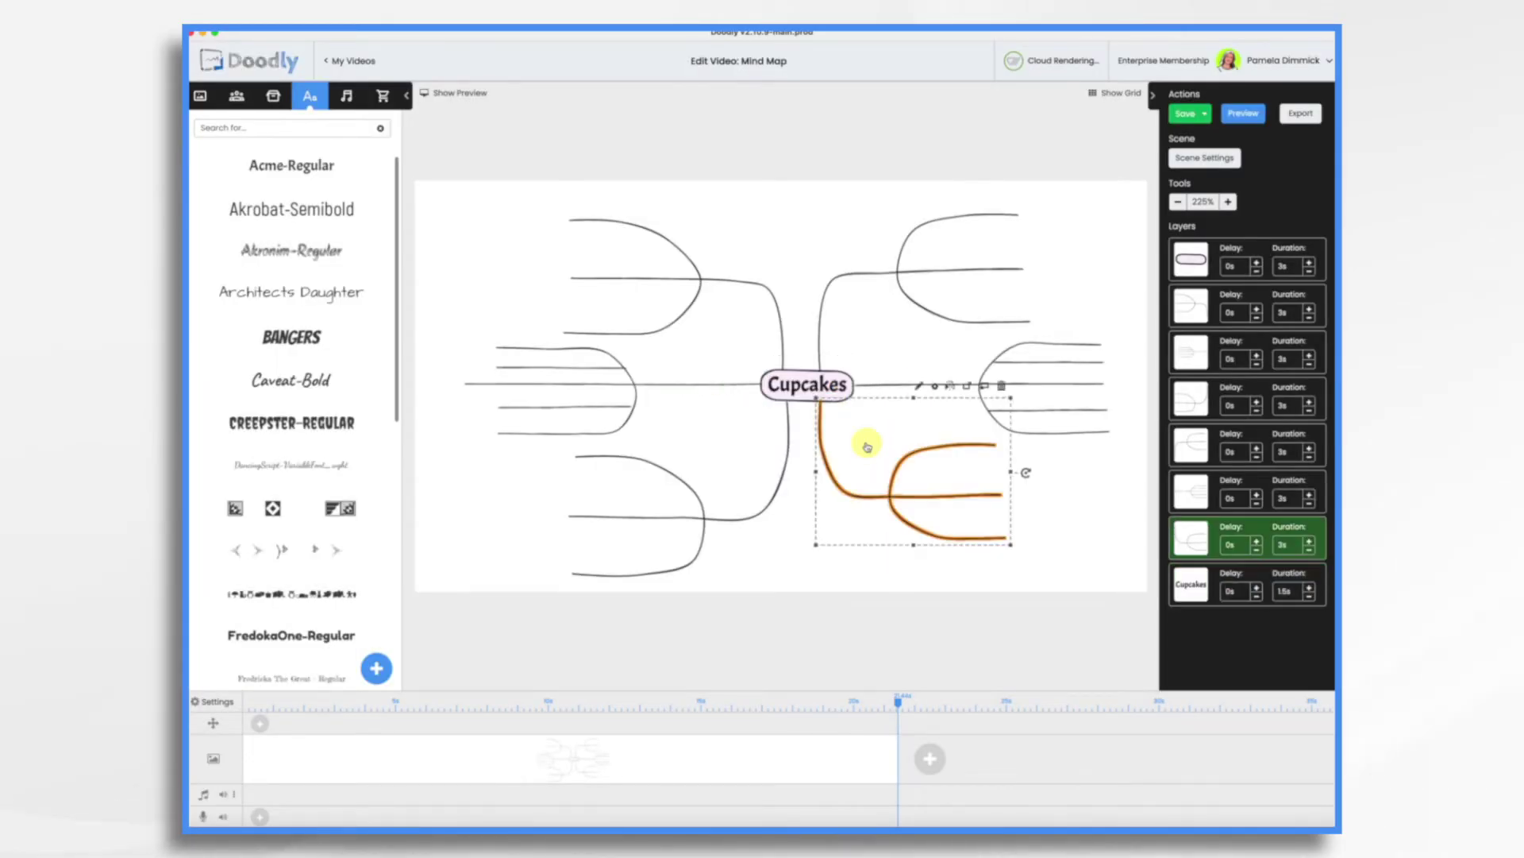
Step: Add Architects Daughter labels to the six branches: Types, Frosting Flavors, Occasions, Decorations, Baking Tips and Fun Facts
left_click(718, 277)
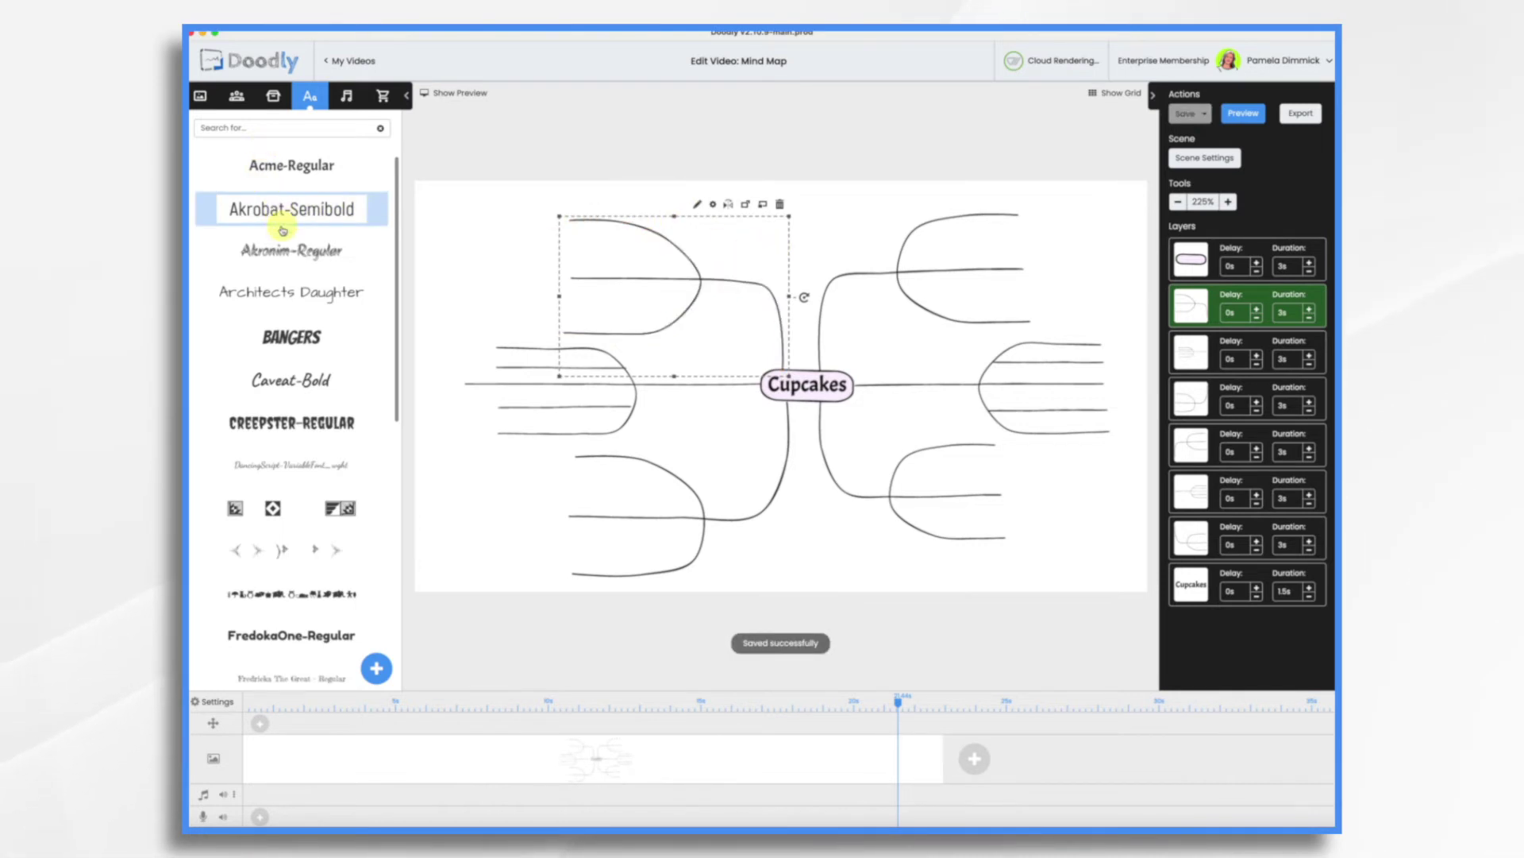
left_click_drag(307, 298, 746, 310)
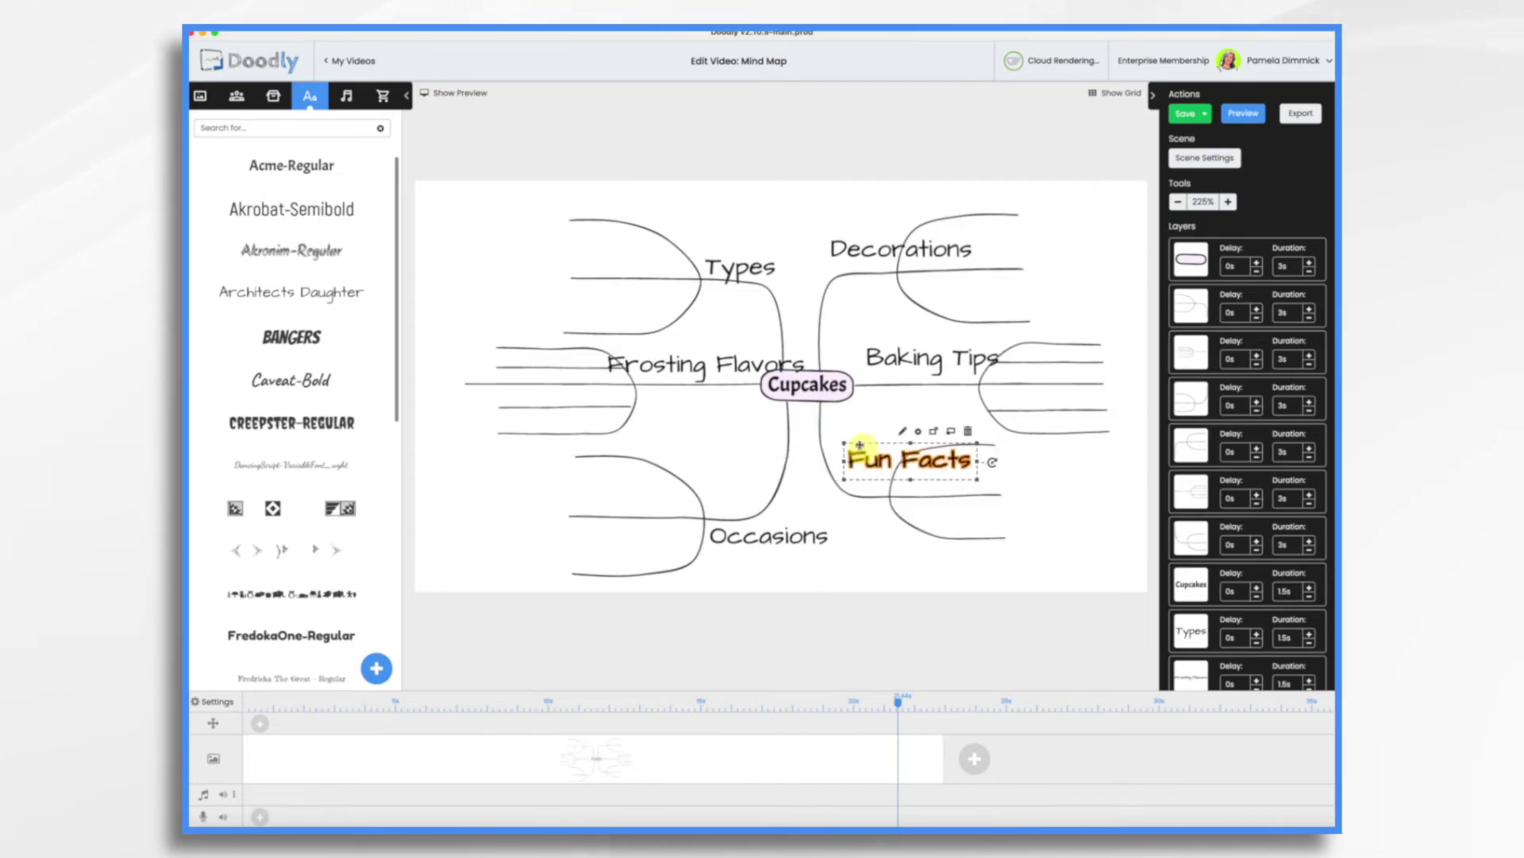
Step: Scale all six branch labels down together until Frosting Flavors fits between its branch lines and the centre box
left_click(793, 542, "shift")
left_click(725, 375, "shift")
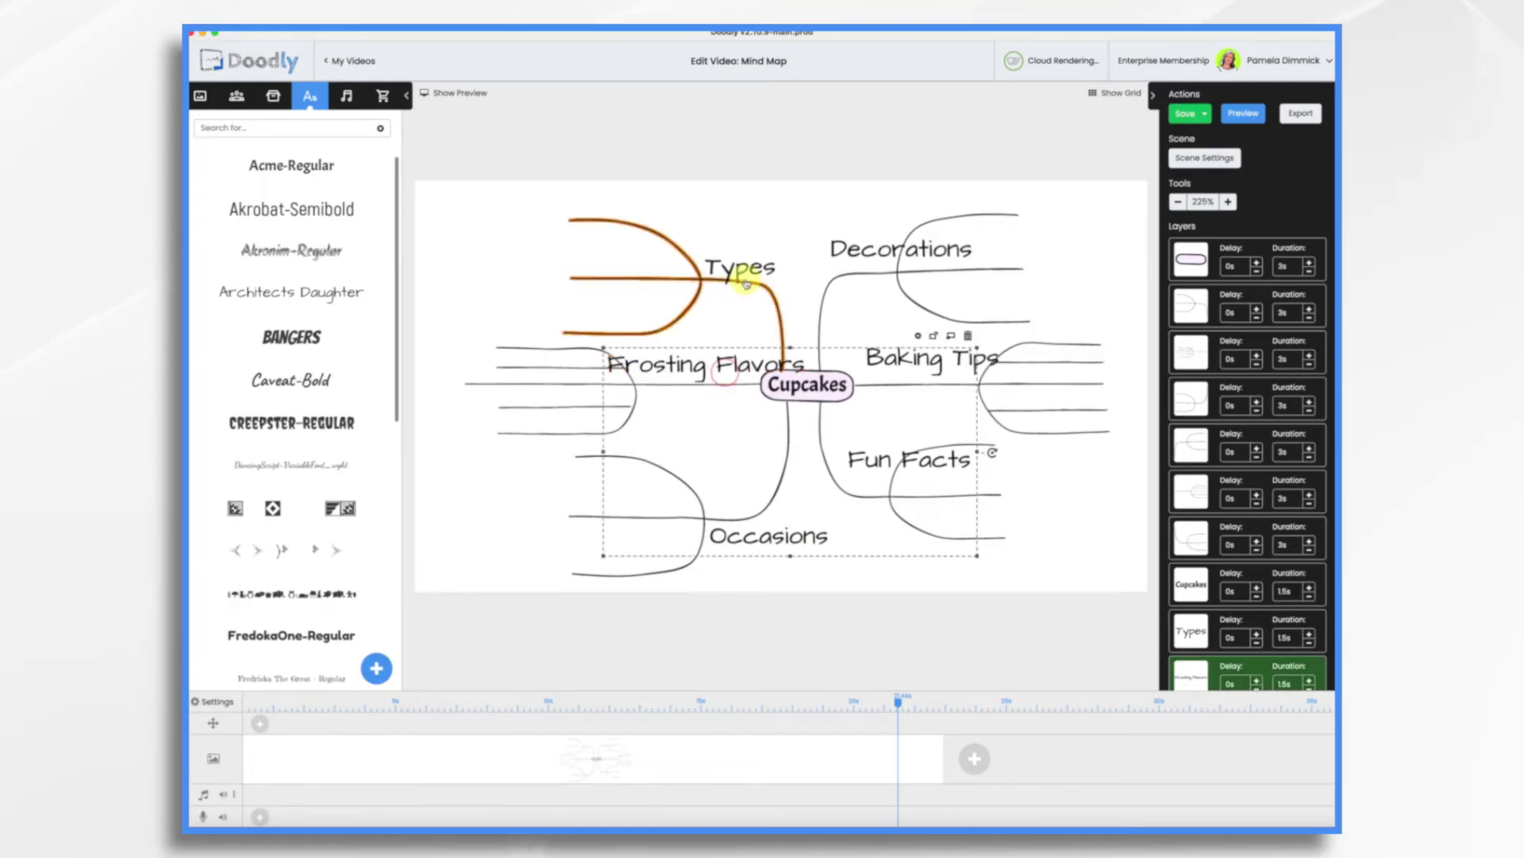
left_click(729, 267, "shift")
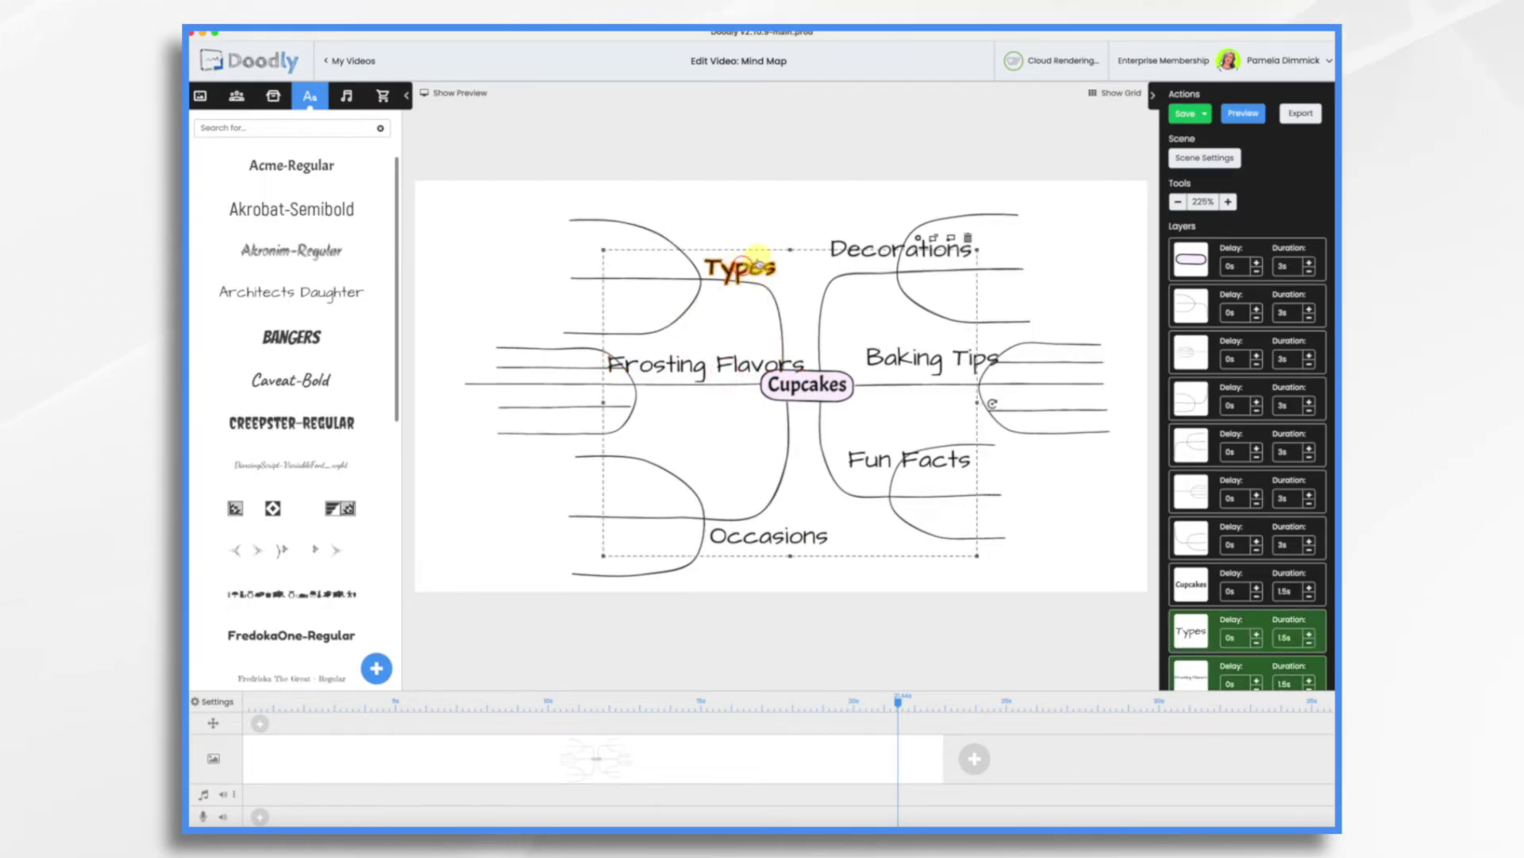
left_click(854, 245, "shift")
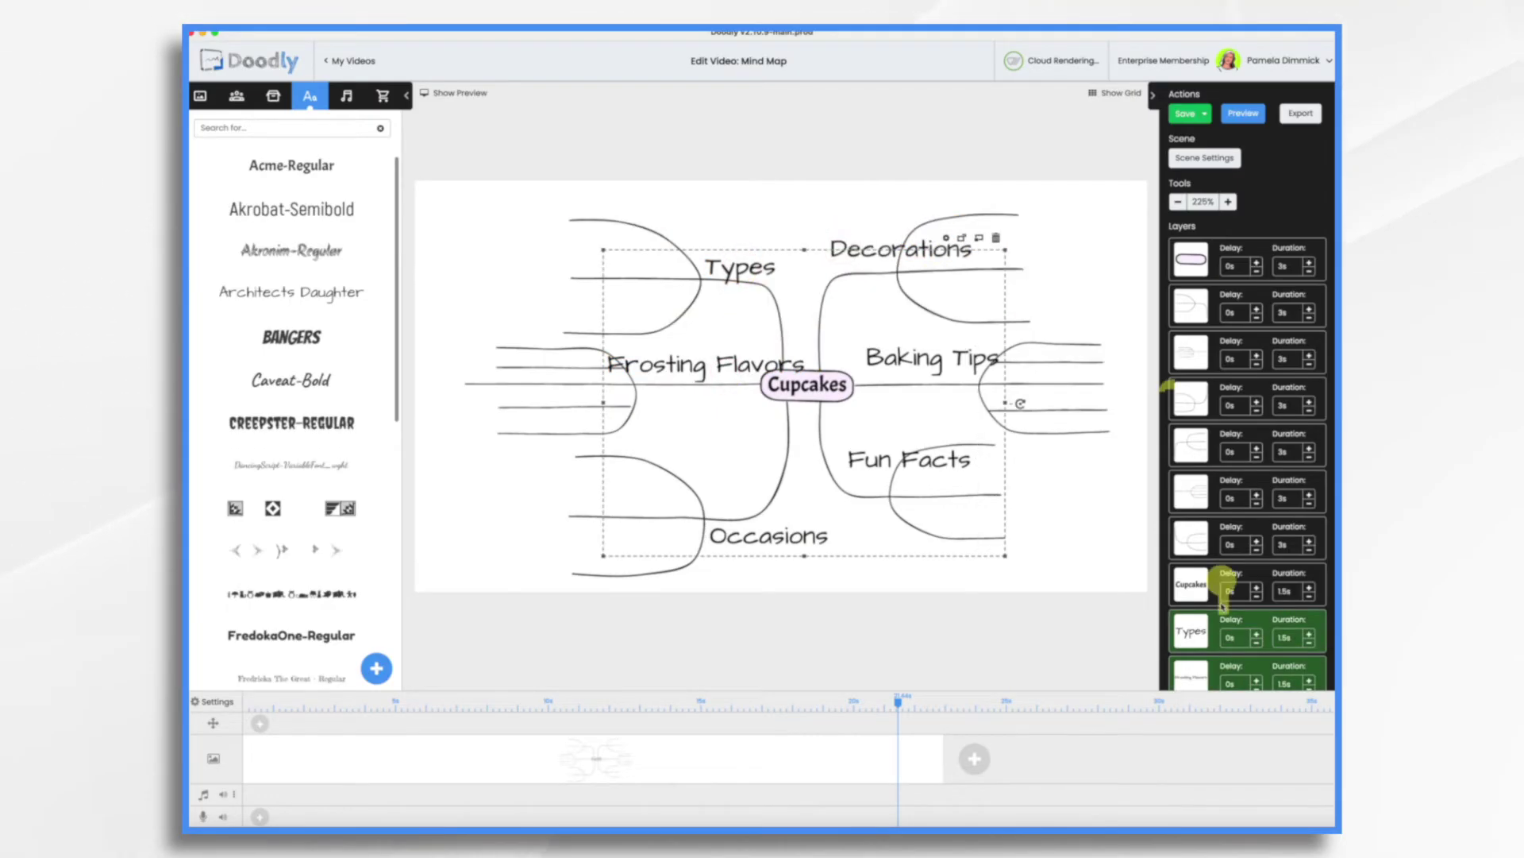
scroll(1225, 619, "down", 3)
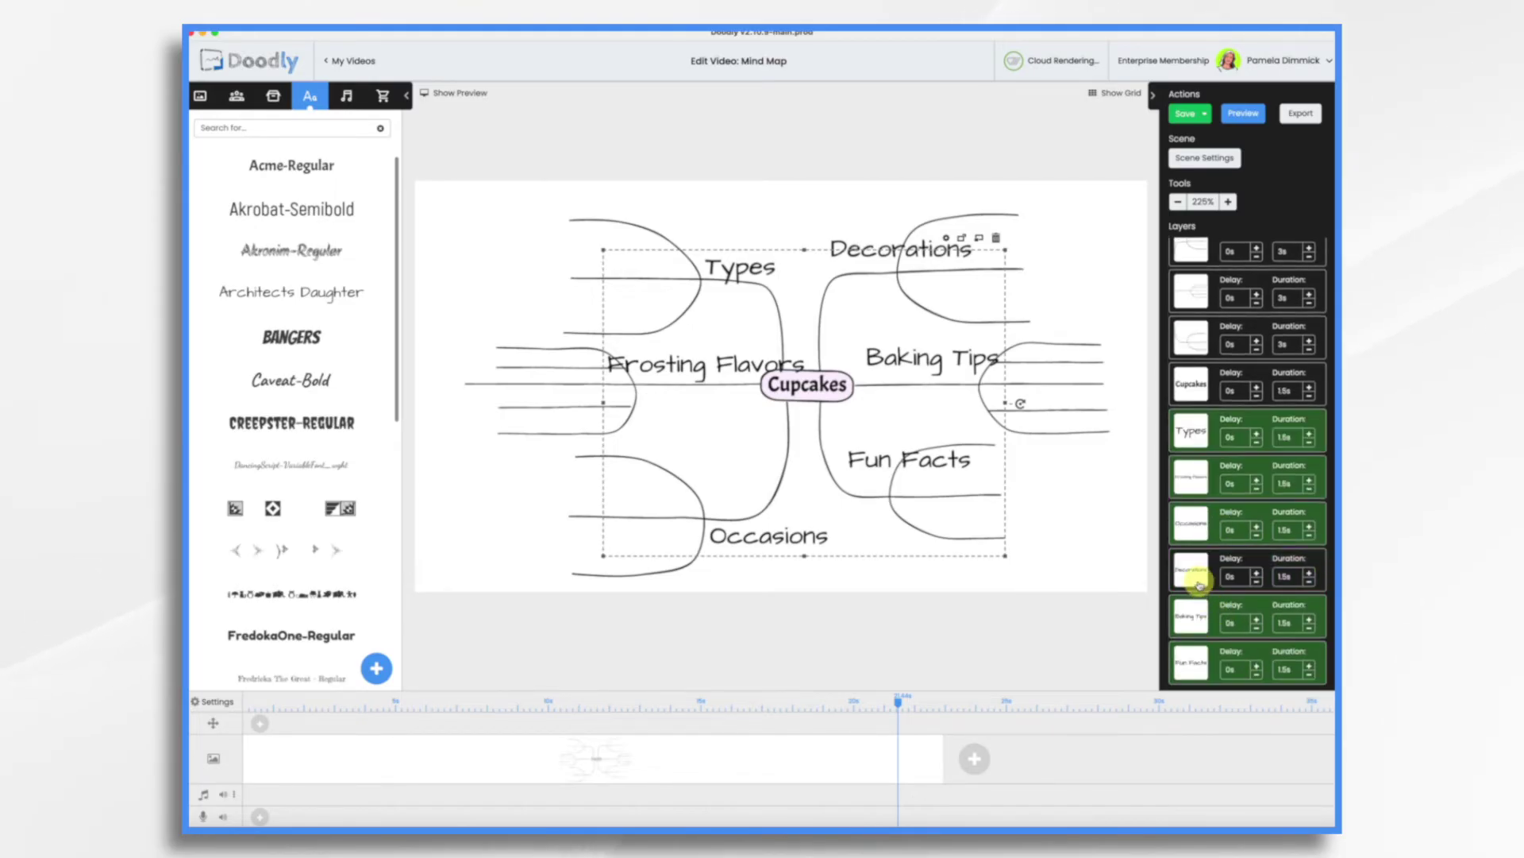
left_click(1197, 580, "shift")
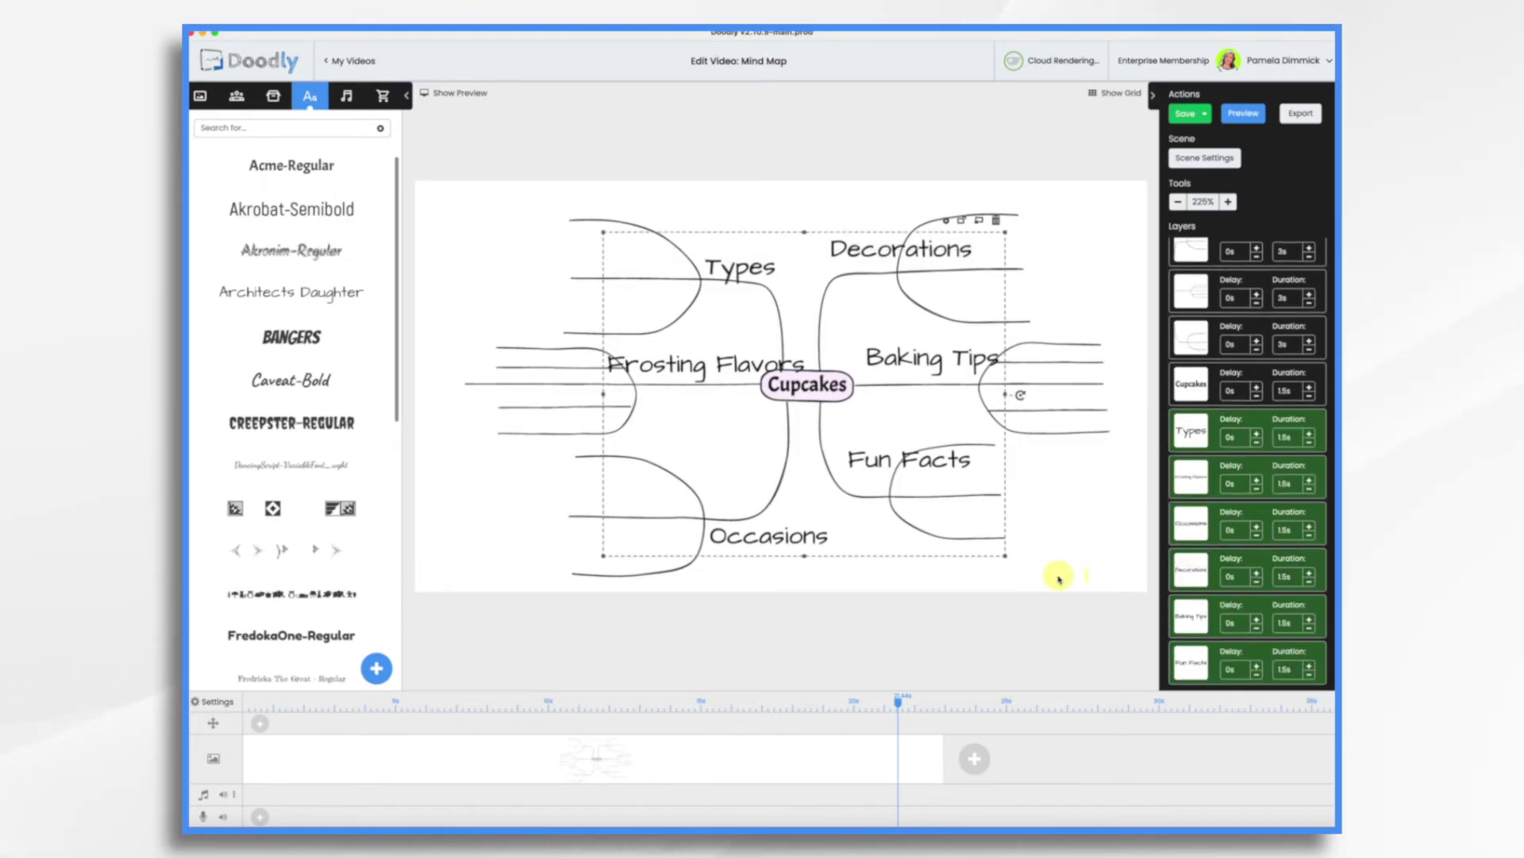
left_click_drag(1005, 557, 891, 459)
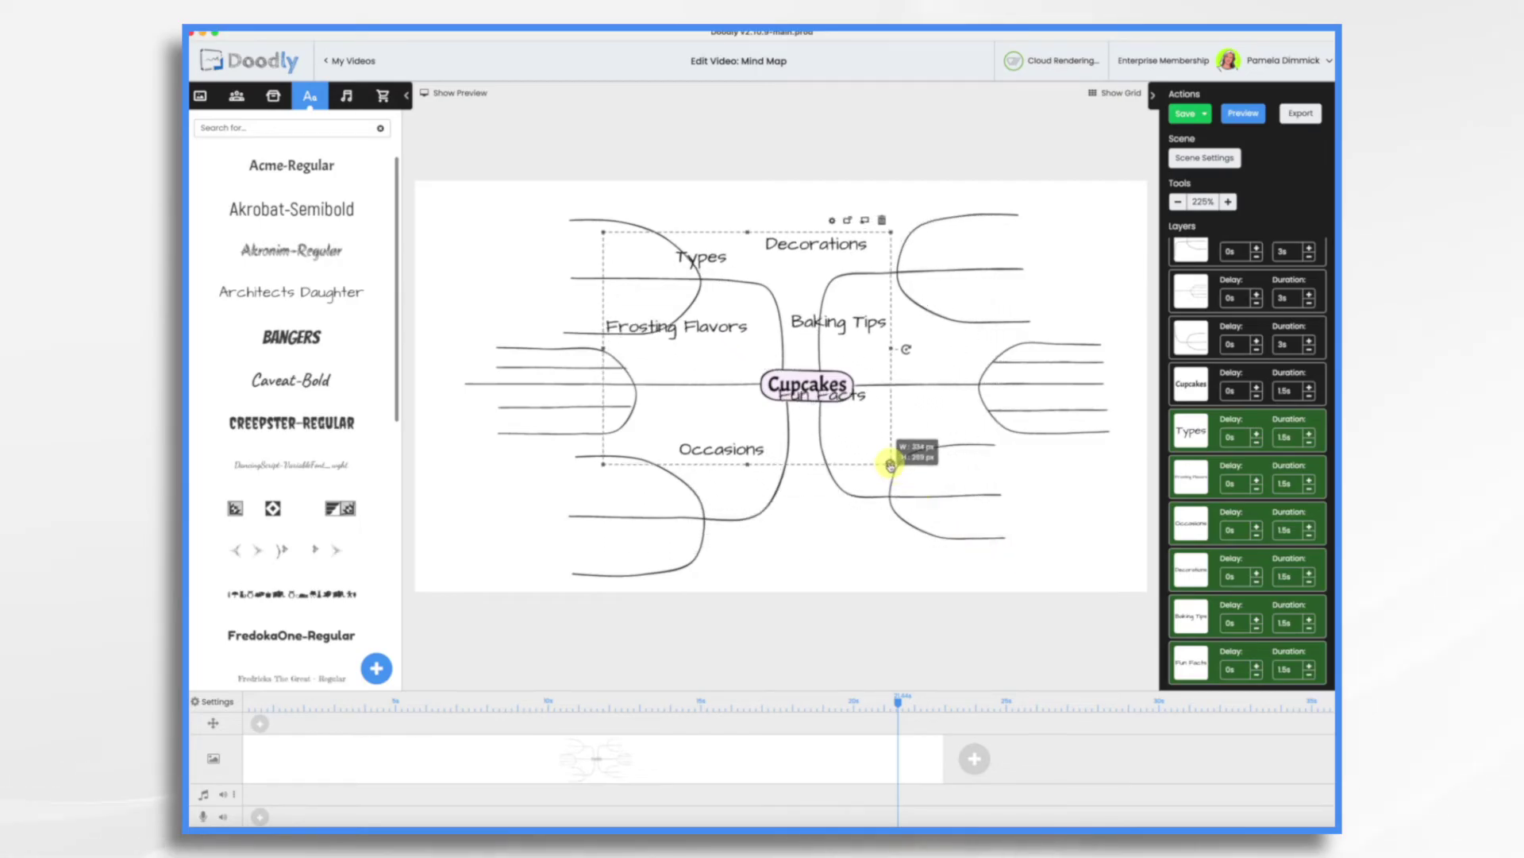
left_click_drag(701, 326, 714, 372)
left_click_drag(916, 509, 879, 496)
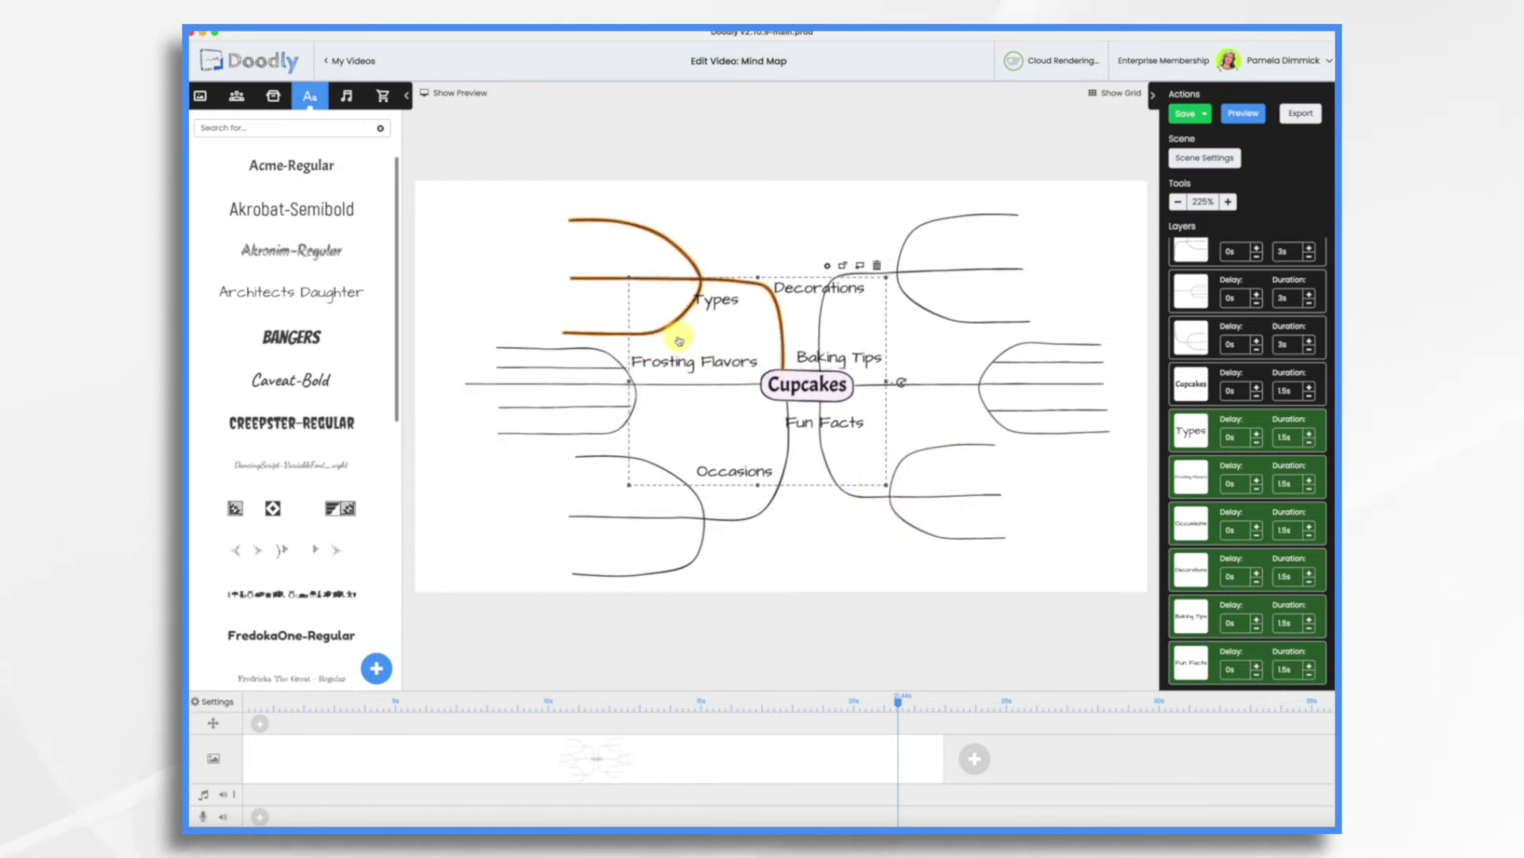
left_click_drag(686, 360, 691, 375)
left_click_drag(890, 500, 878, 489)
left_click_drag(737, 374, 740, 375)
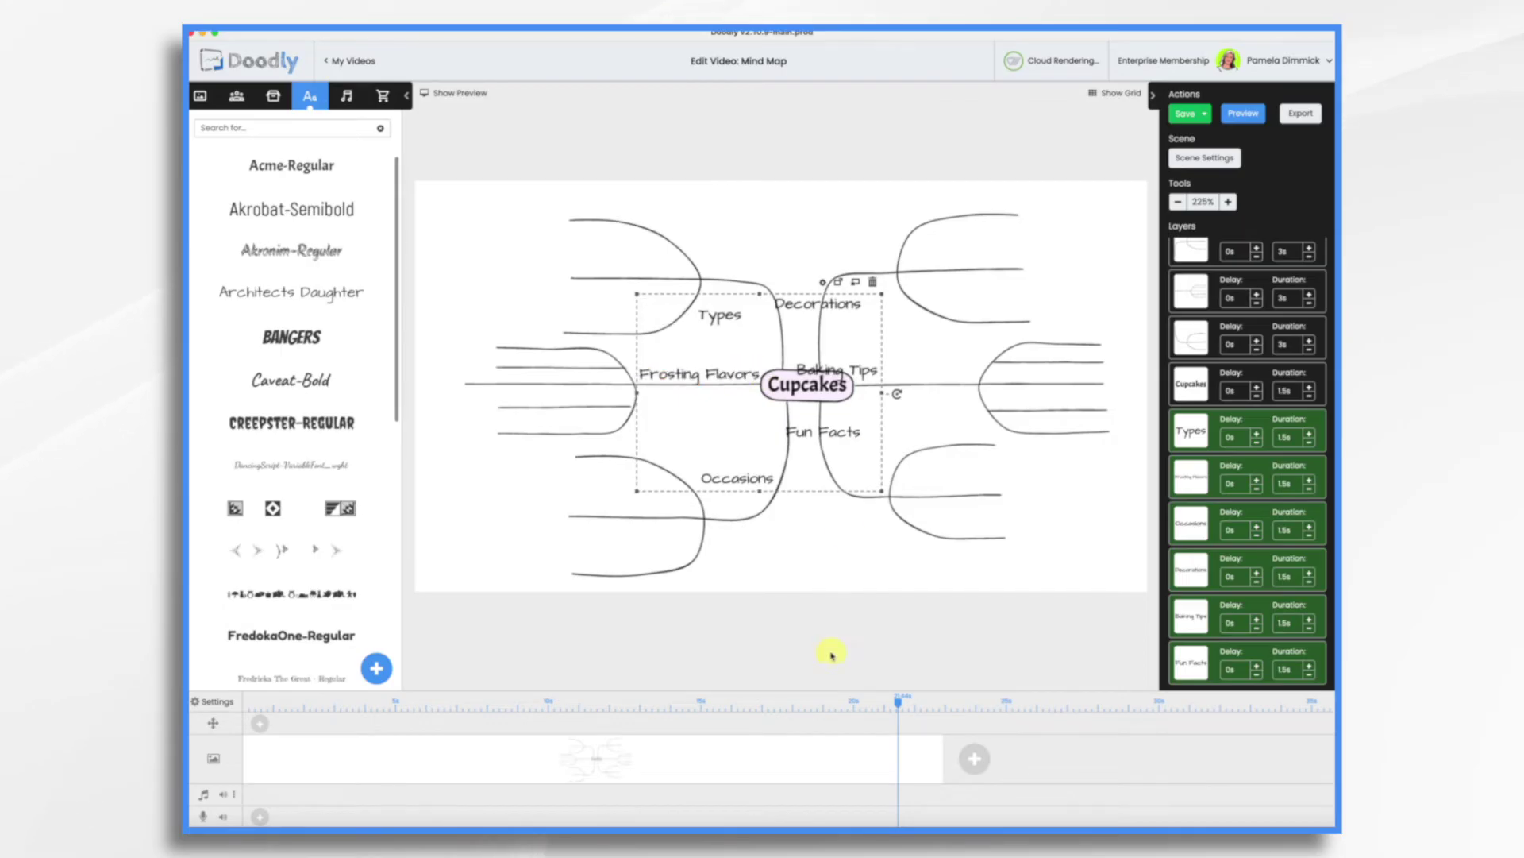
Step: Move the individual branch labels onto their own branch stems, starting with Types on the upper-left branch
left_click(831, 561)
left_click_drag(719, 315, 727, 282)
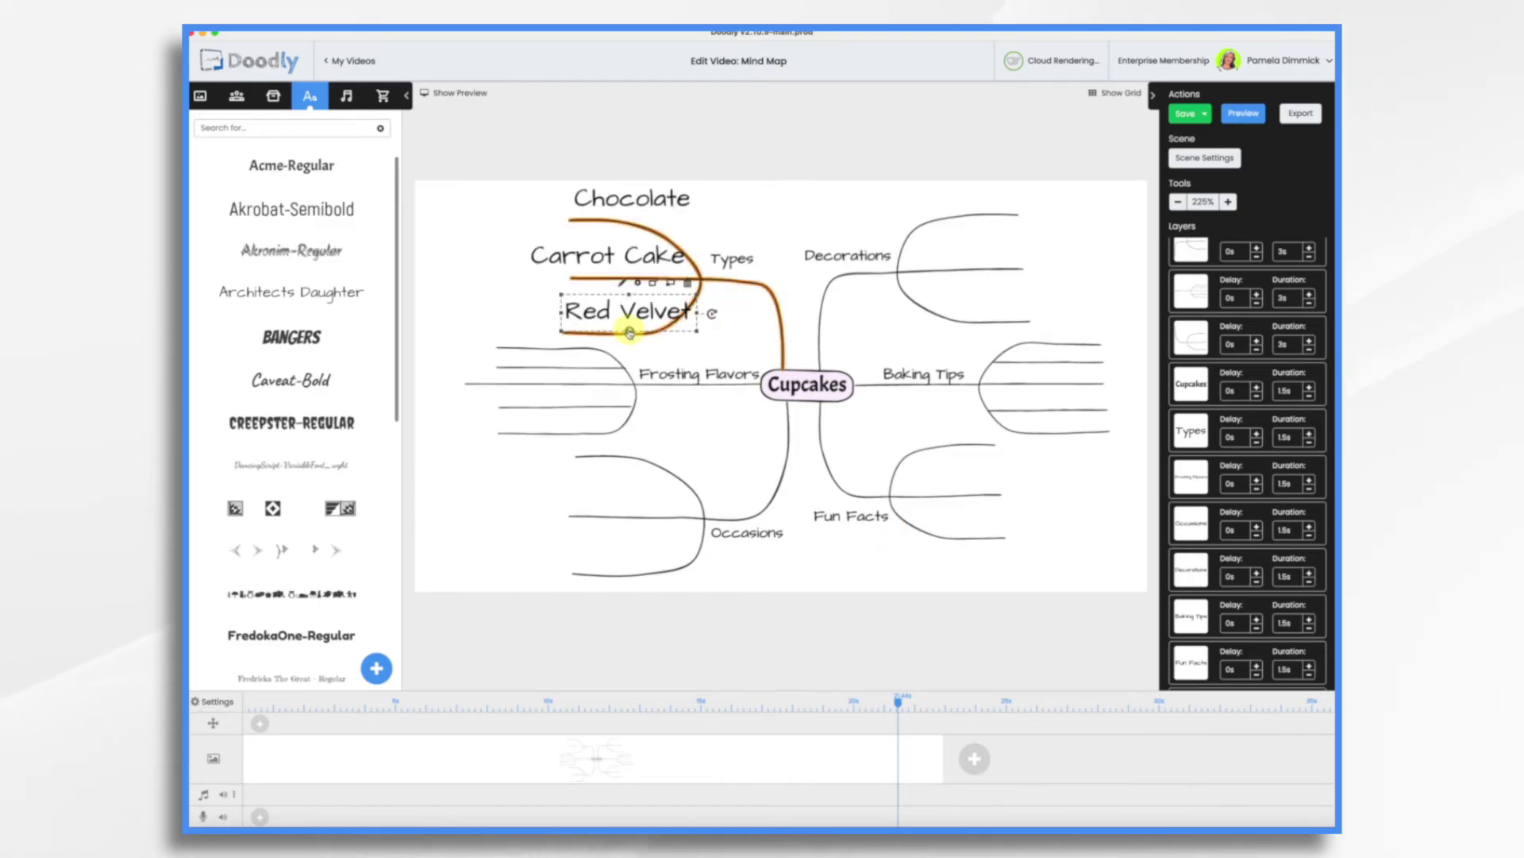
Step: Scale the Chocolate, Carrot Cake and Red Velvet texts down together to fit the Types branch
left_click(586, 257, "shift")
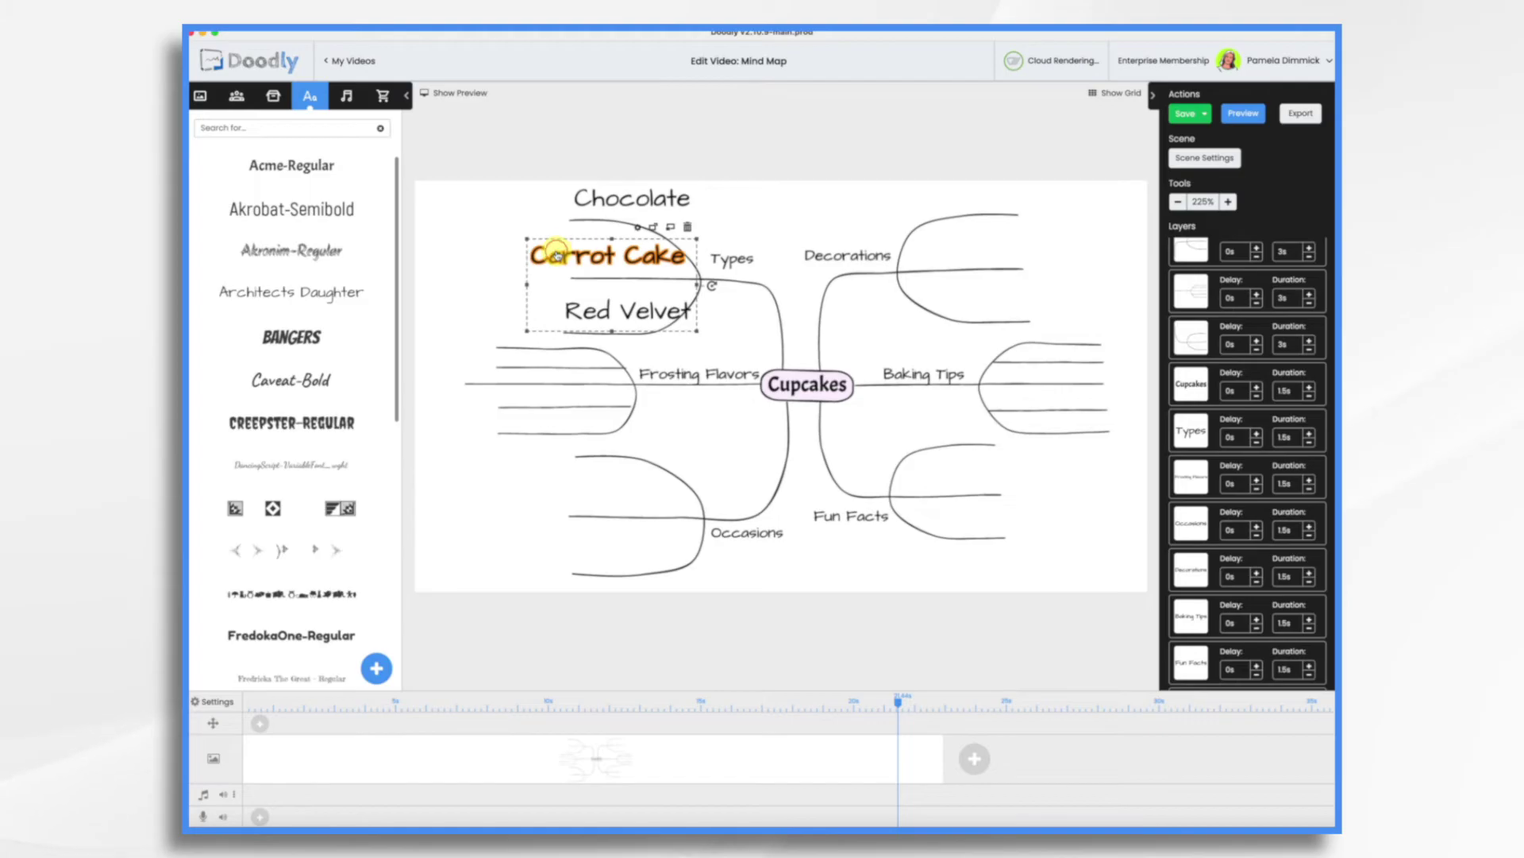
left_click(607, 197, "shift")
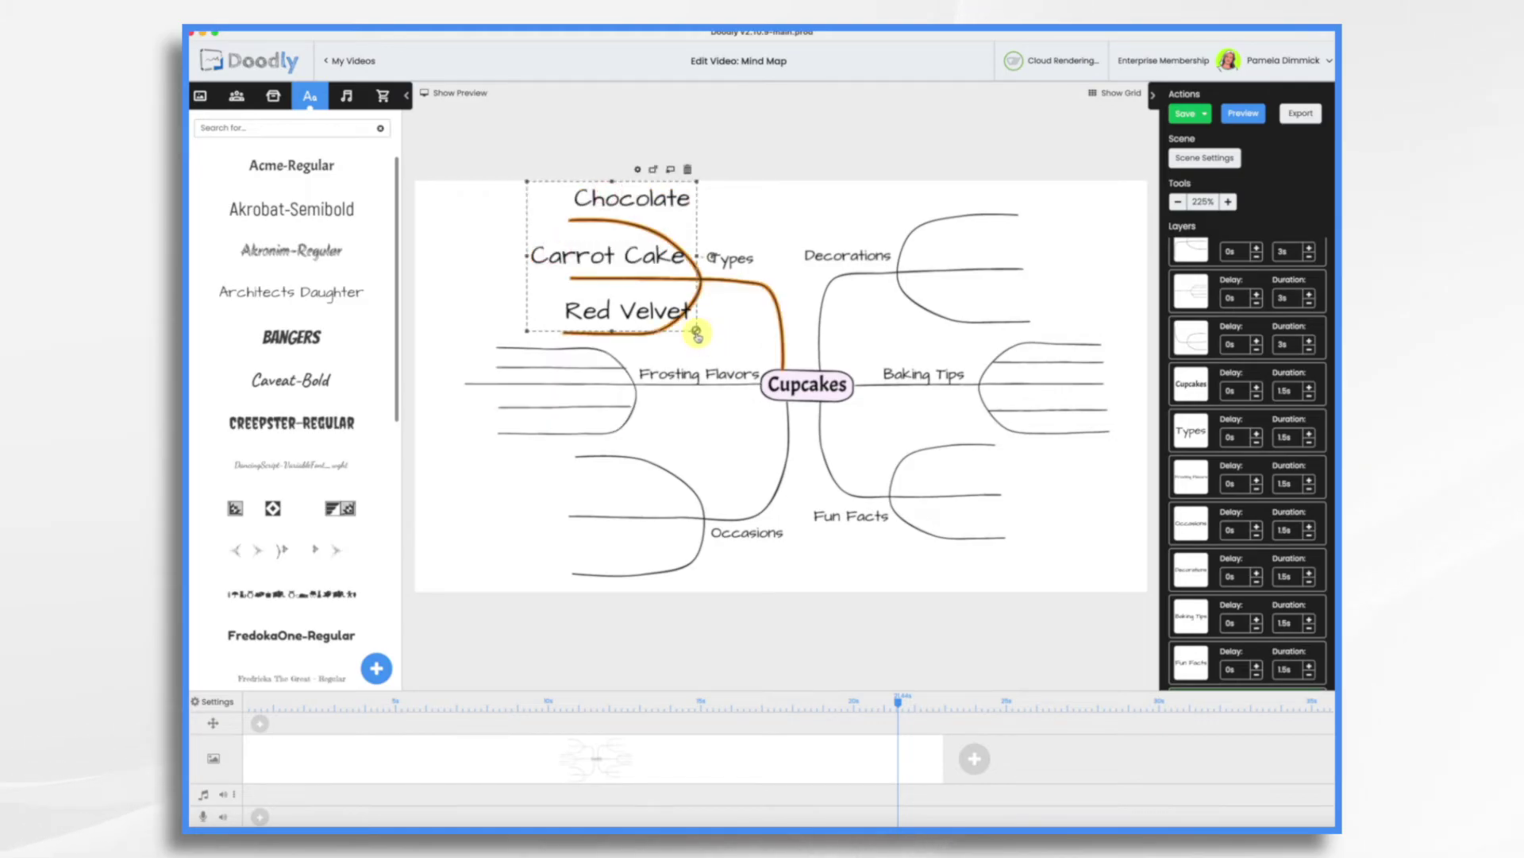
left_click_drag(696, 332, 632, 299)
Step: Position Chocolate, Carrot Cake and Red Velvet just above the three lines of the Types branch
left_click(721, 323)
left_click(487, 284)
left_click(636, 301)
left_click_drag(636, 302, 615, 321)
left_click_drag(632, 235, 607, 209)
left_click(752, 350)
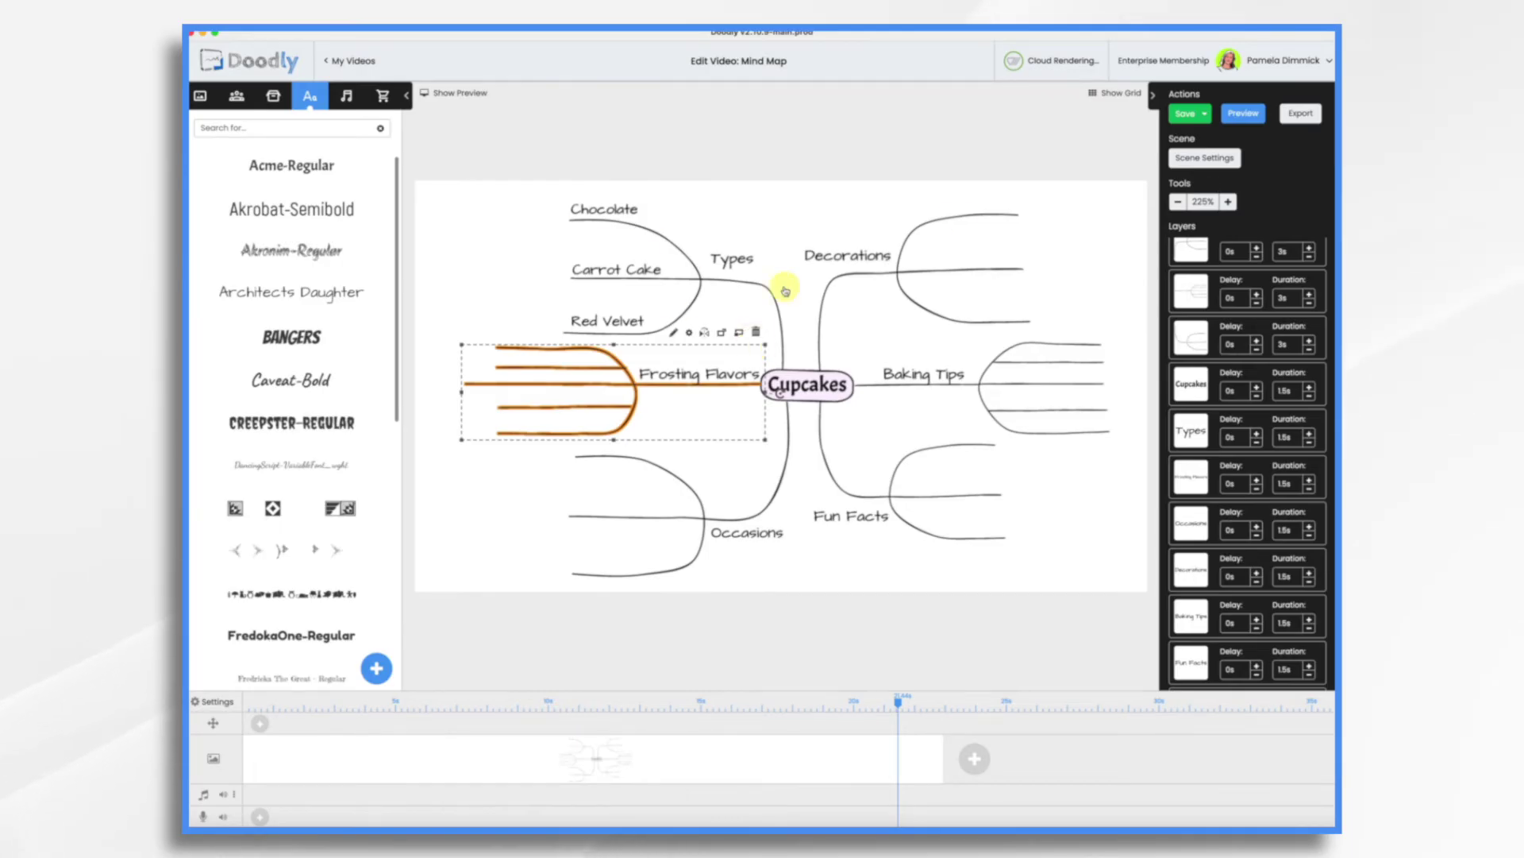
Step: Move the Cupcakes text layer directly below the centre box layer in the drawing order
scroll(1229, 437, "up", 3)
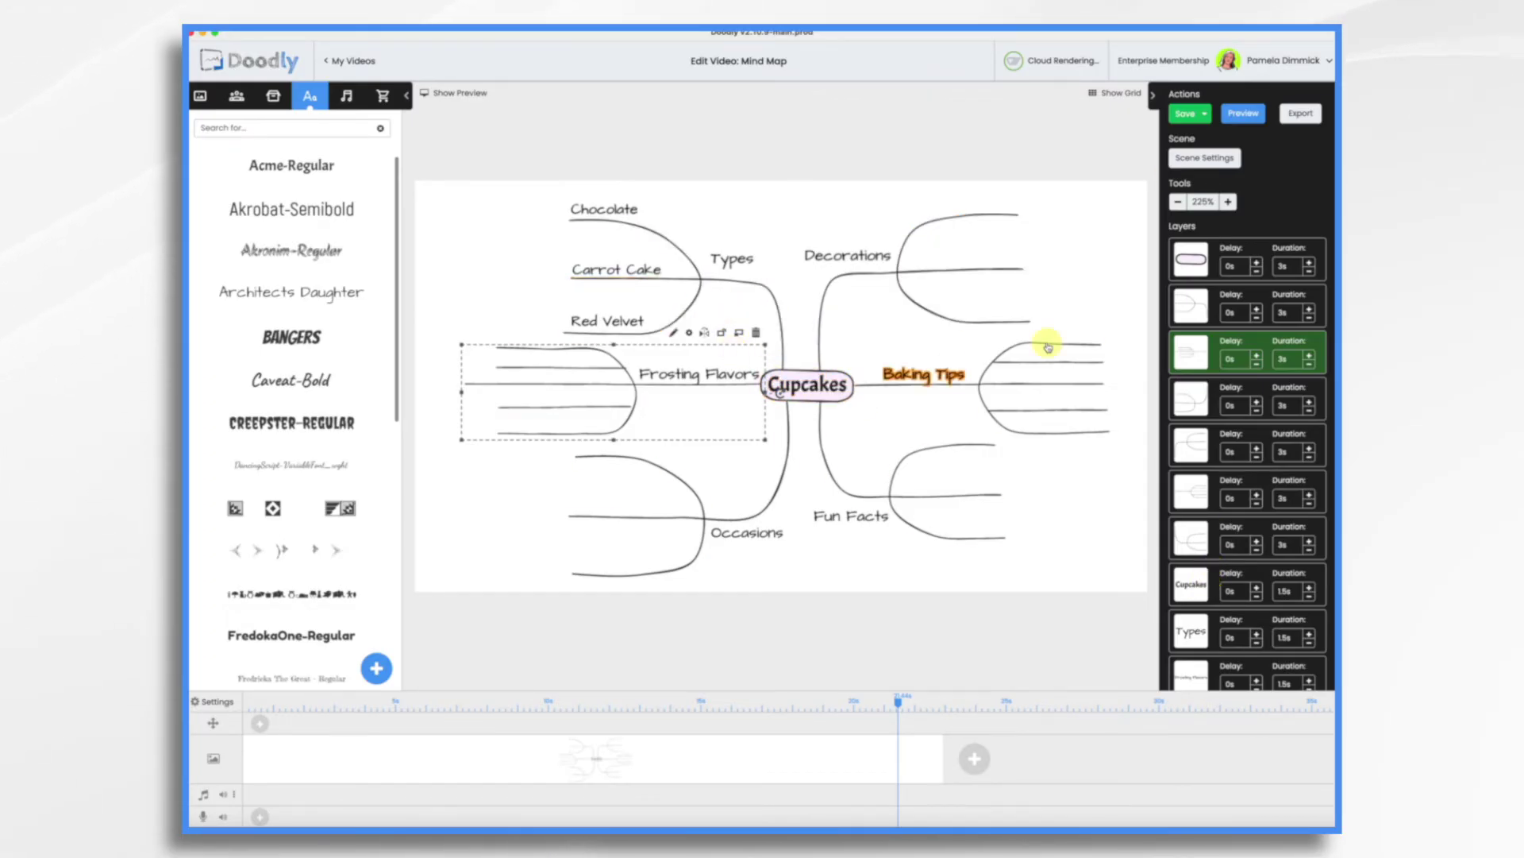
left_click_drag(1209, 590, 1210, 305)
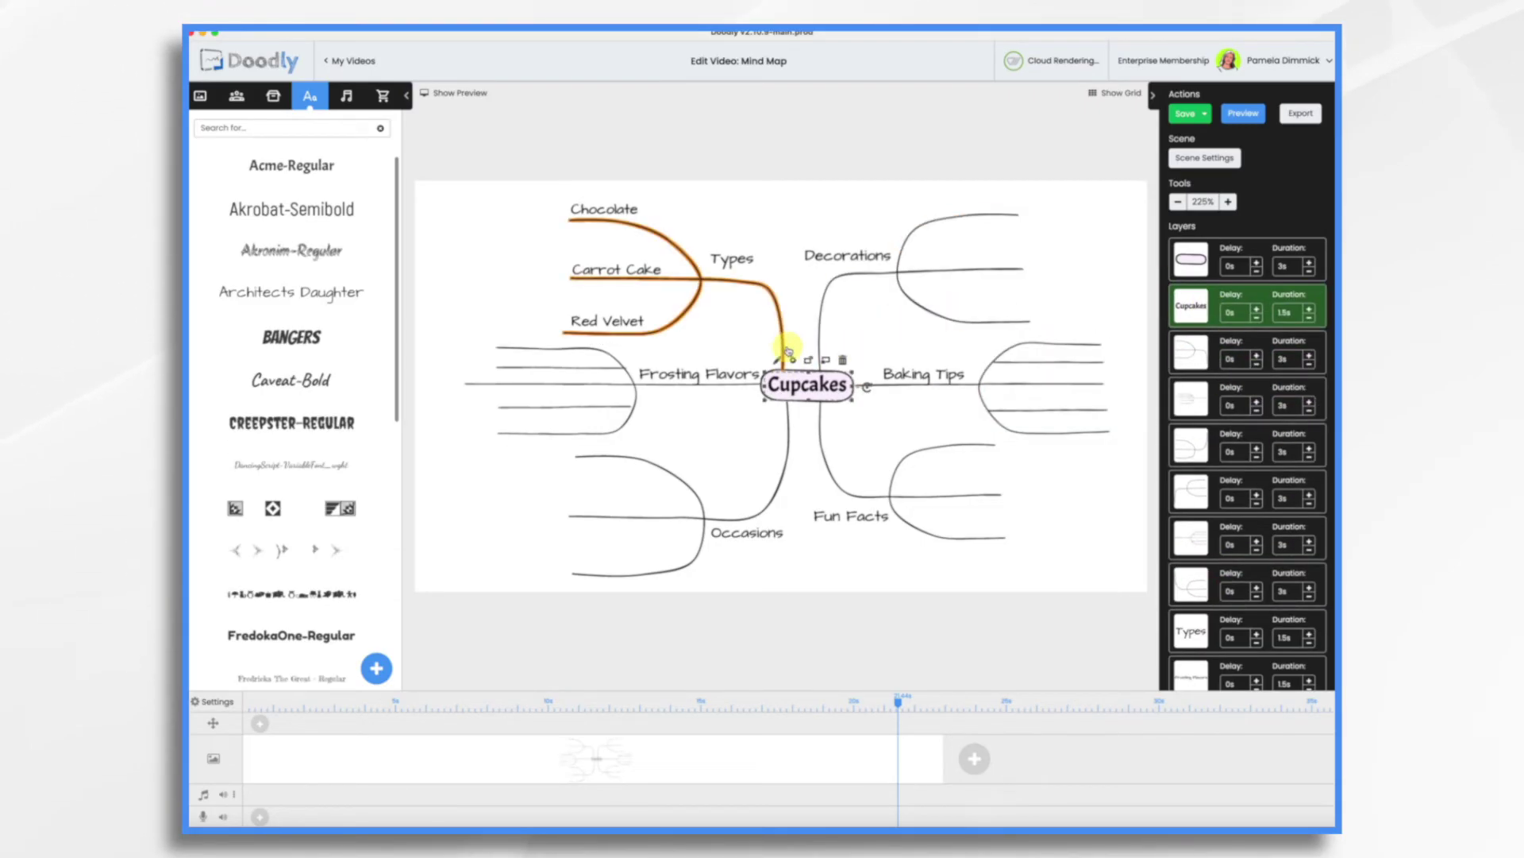
Step: Order the Types, Chocolate, Carrot Cake and Red Velvet text layers directly below the Types branch layer
left_click(1205, 347)
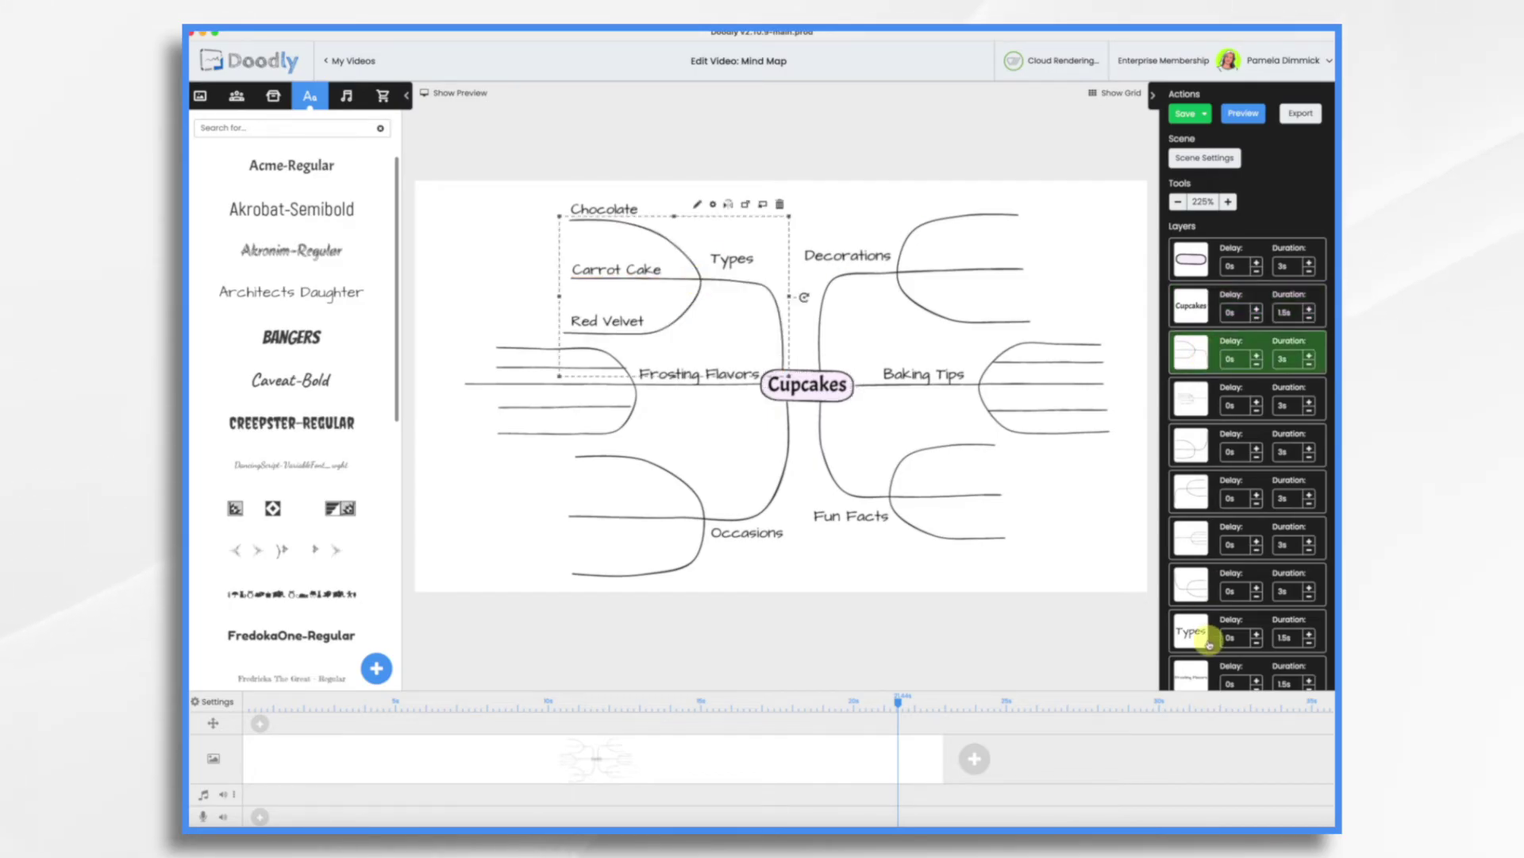
left_click_drag(1198, 631, 1201, 389)
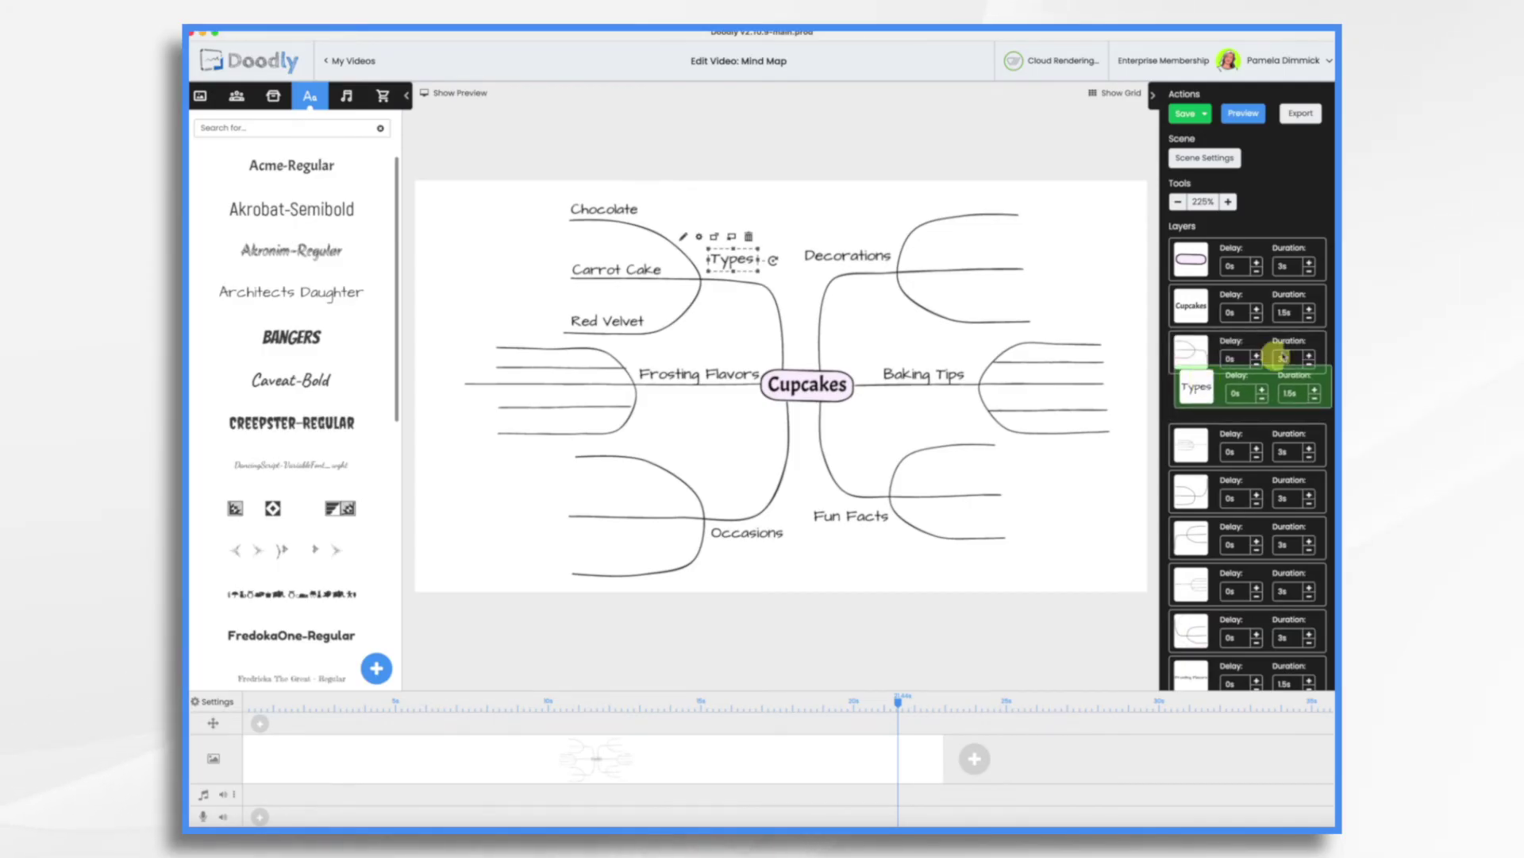
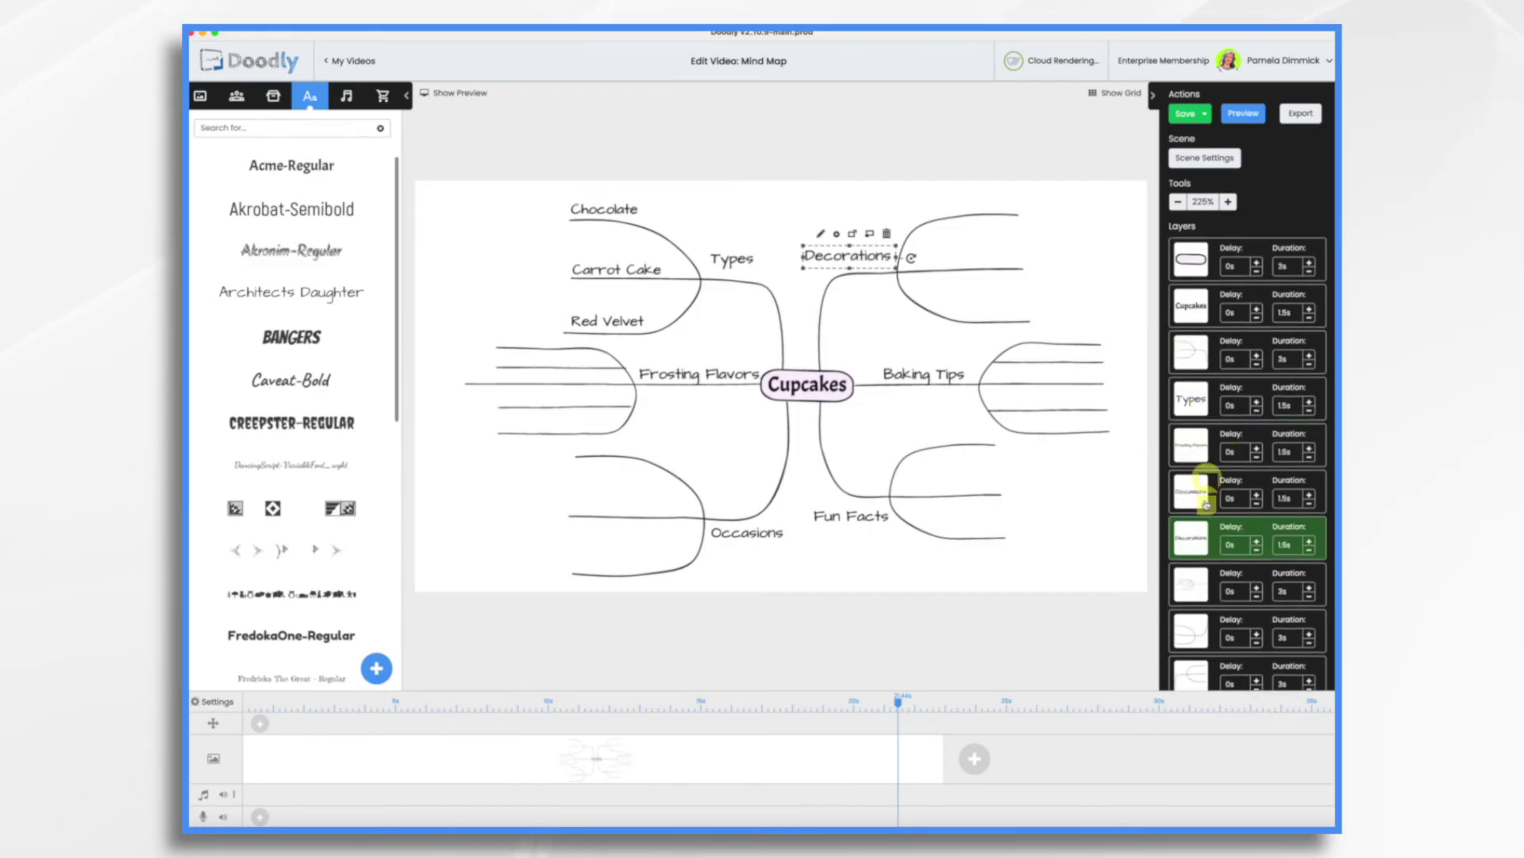
scroll(1211, 627, "down", 6)
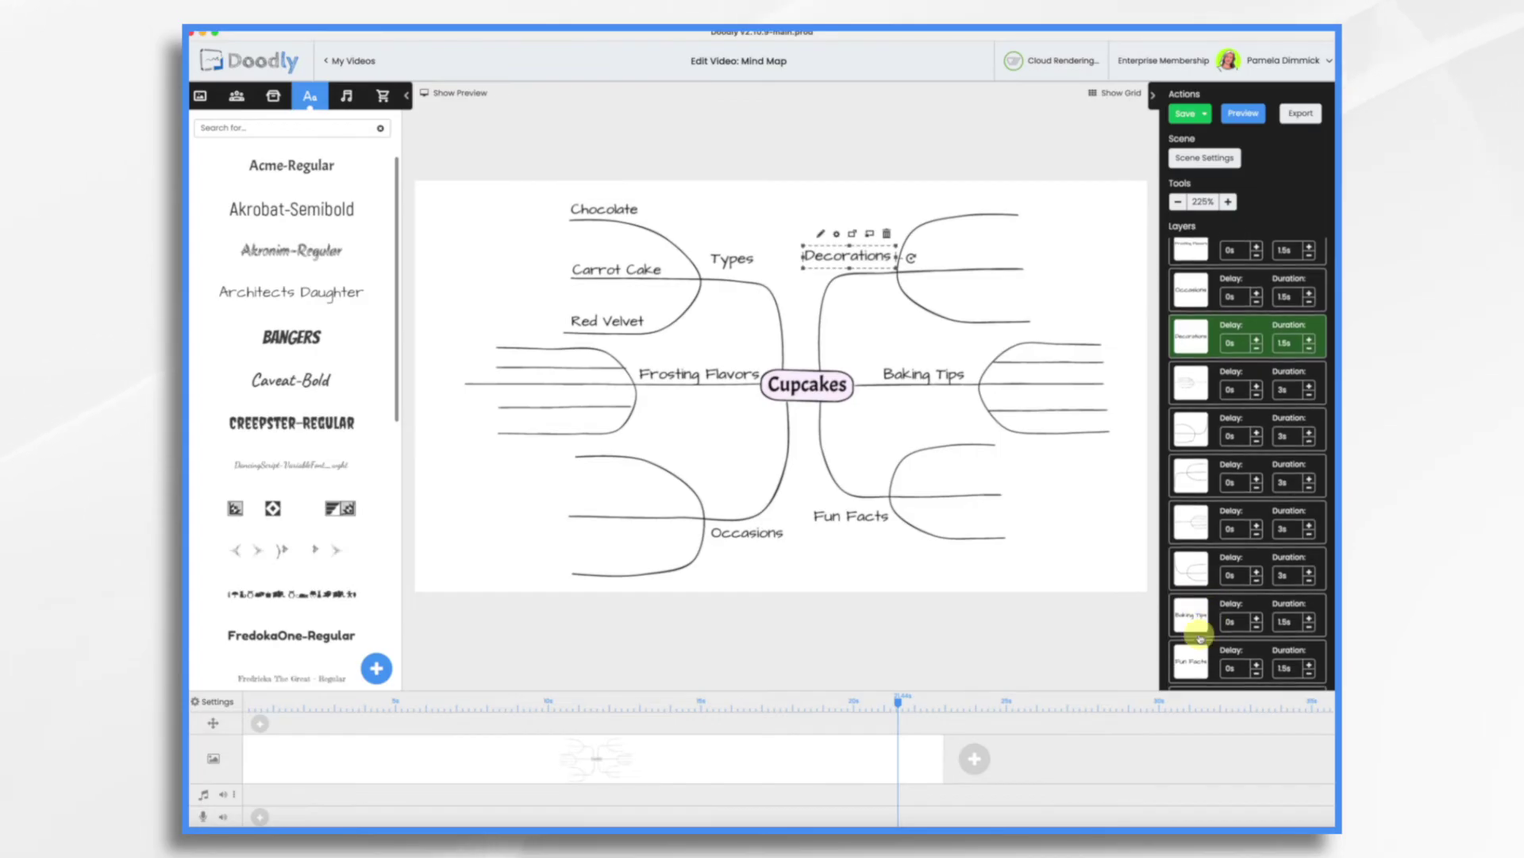
mouse_move(1199, 569)
left_mouse_down()
mouse_move(1208, 231)
mouse_move(1202, 516)
mouse_move(1185, 414)
mouse_move(1217, 546)
left_mouse_up()
scroll(1216, 546, "down", 1)
left_click_drag(1200, 622, 1203, 355)
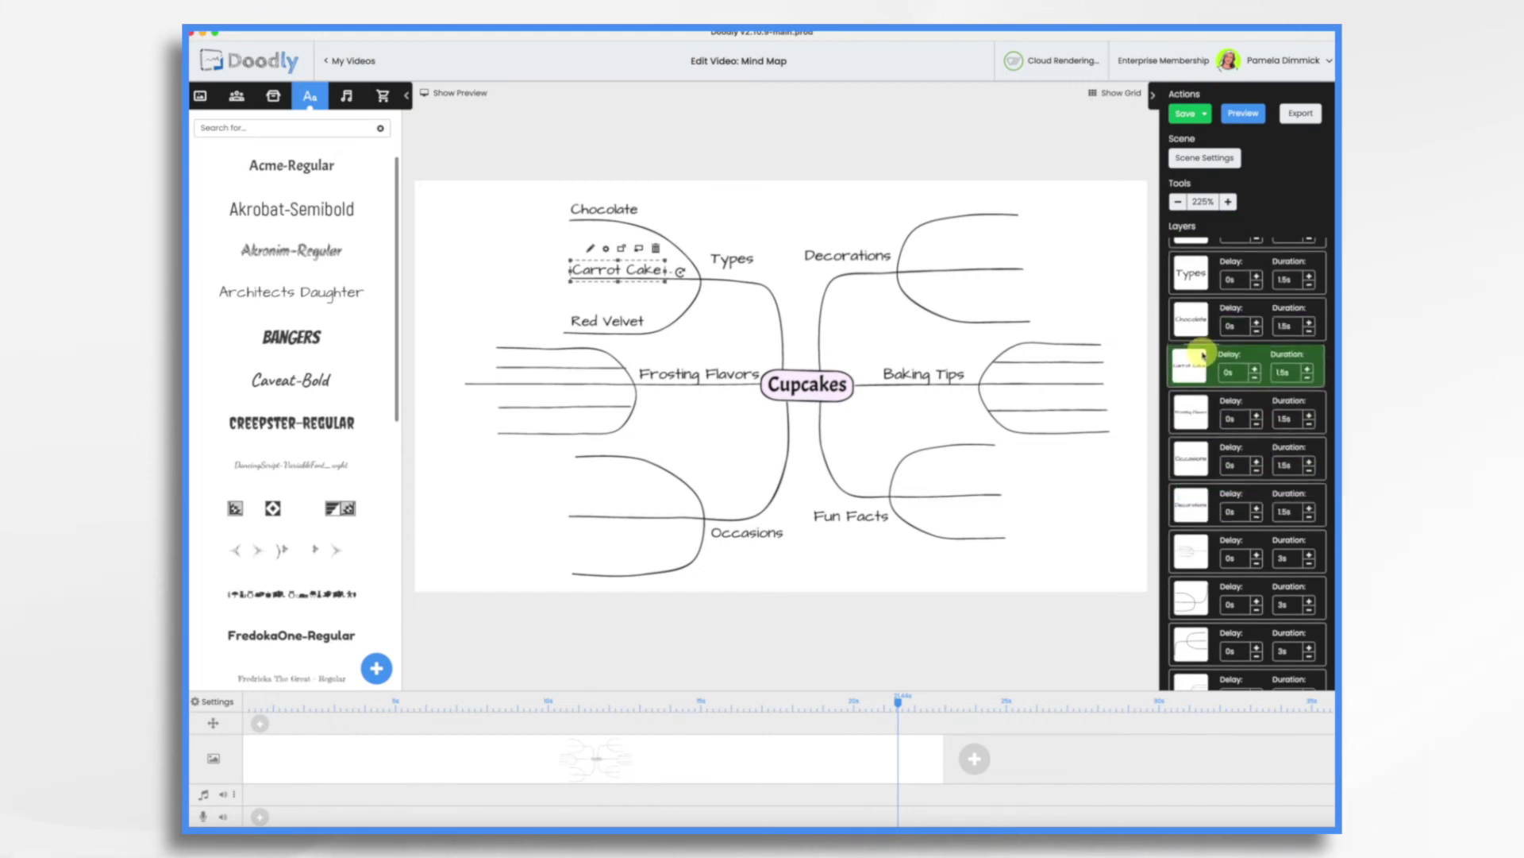
scroll(1201, 477, "down", 4)
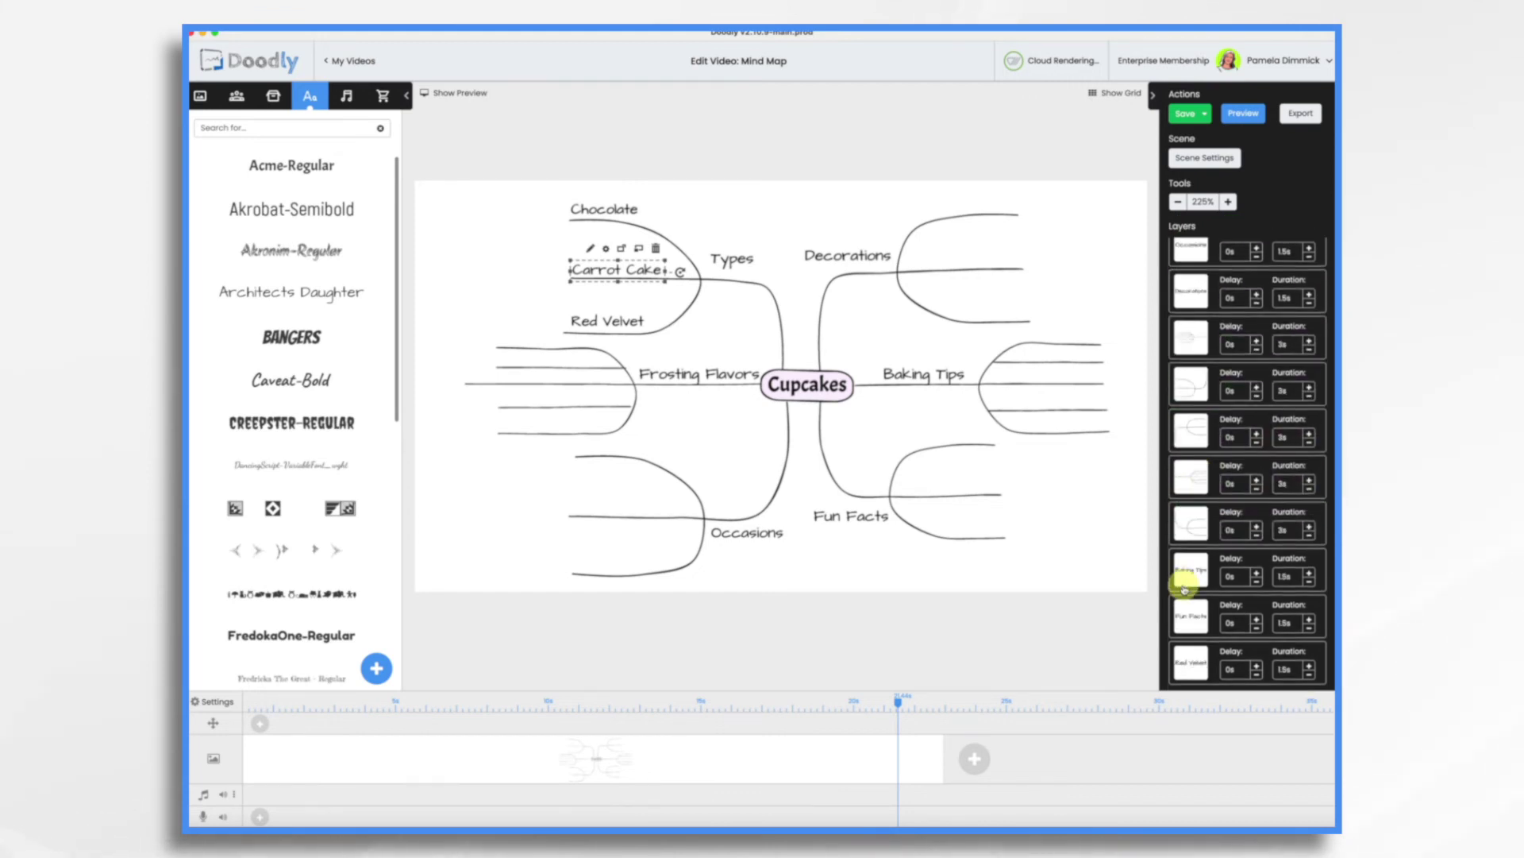
left_click_drag(1200, 660, 1201, 359)
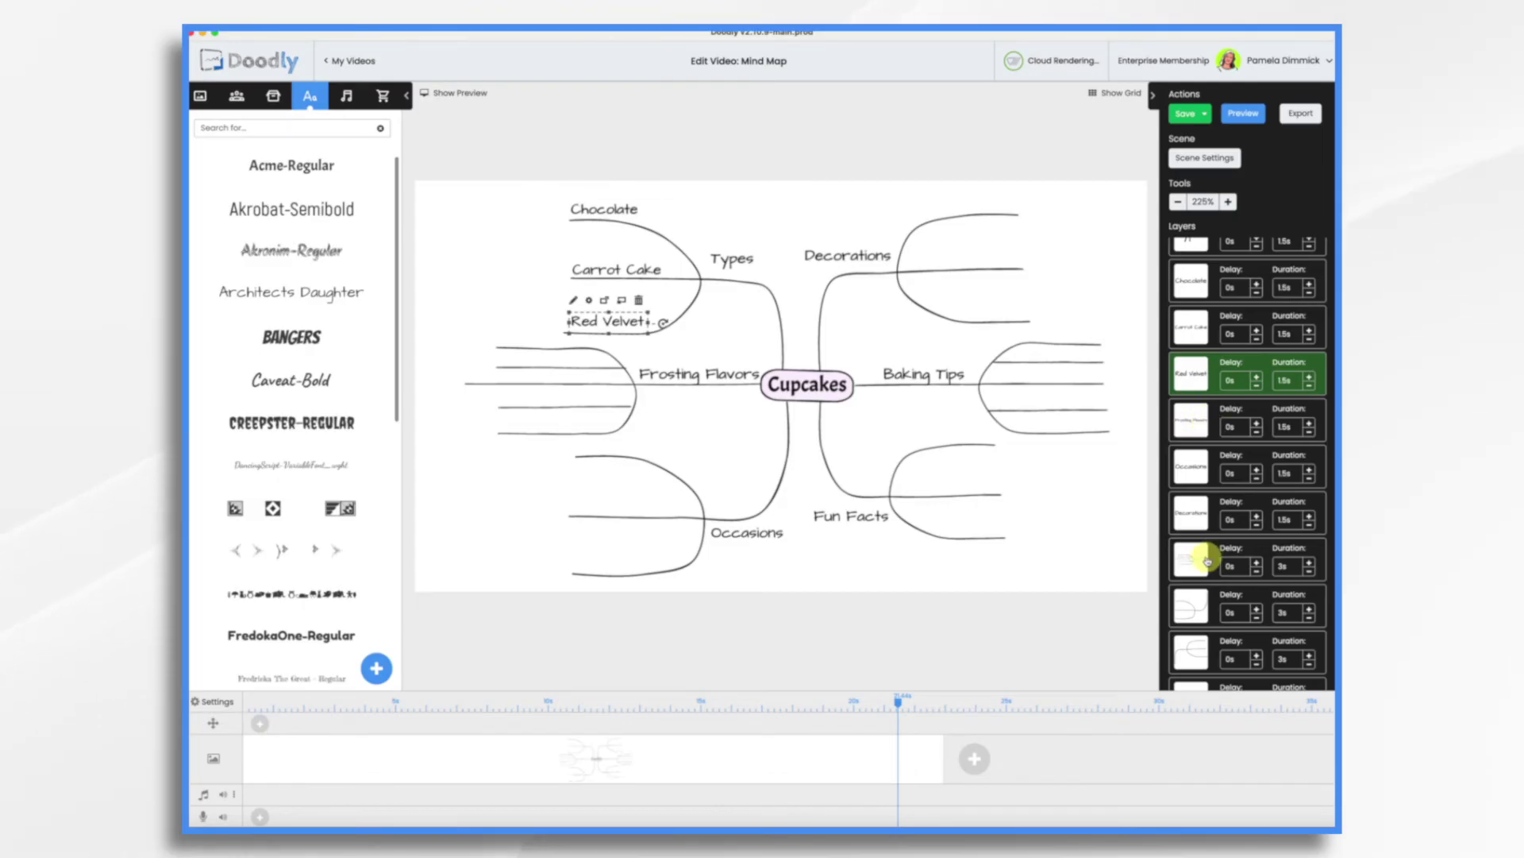
Step: Move the Frosting Flavors branch layer directly below the Red Velvet text layer in the drawing order
left_click_drag(1206, 560, 1203, 425)
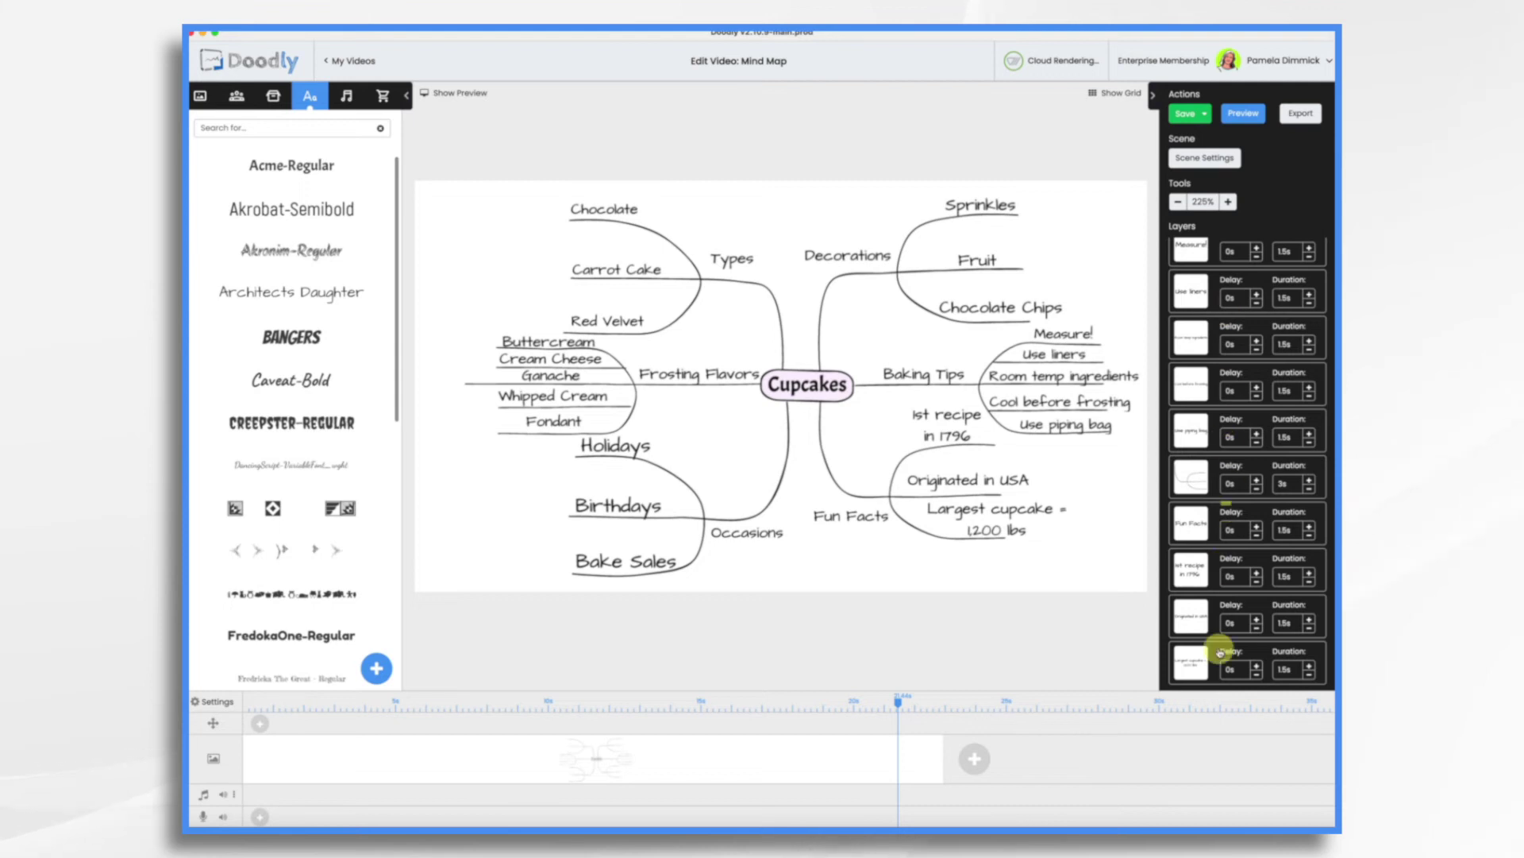
scroll(1221, 655, "up", 5)
scroll(1221, 655, "down", 1)
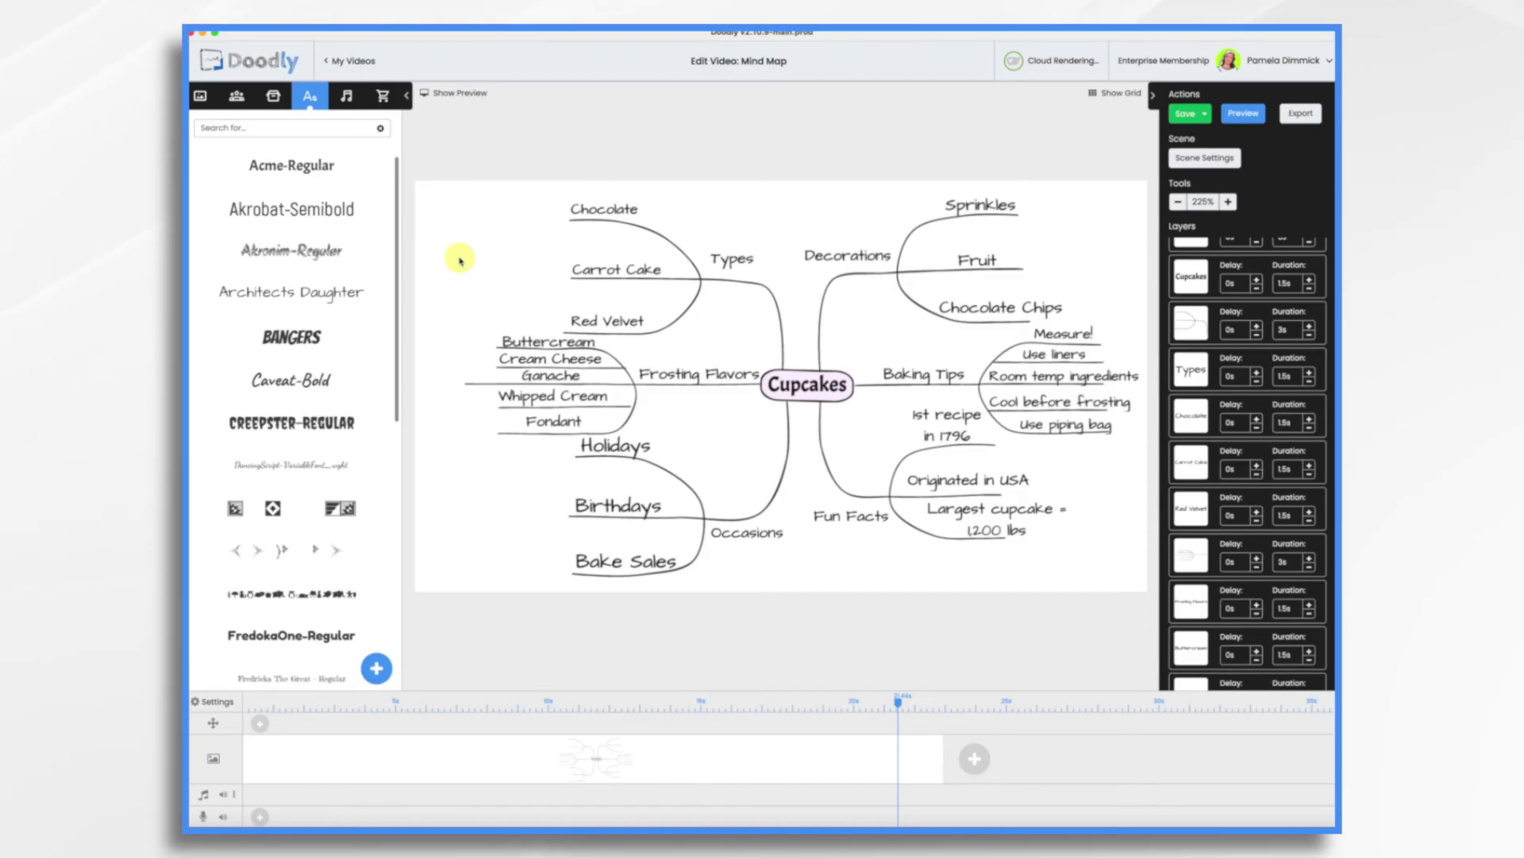
Step: Shift the entire mind map slightly to the left on the canvas and preview the video
key("super+a")
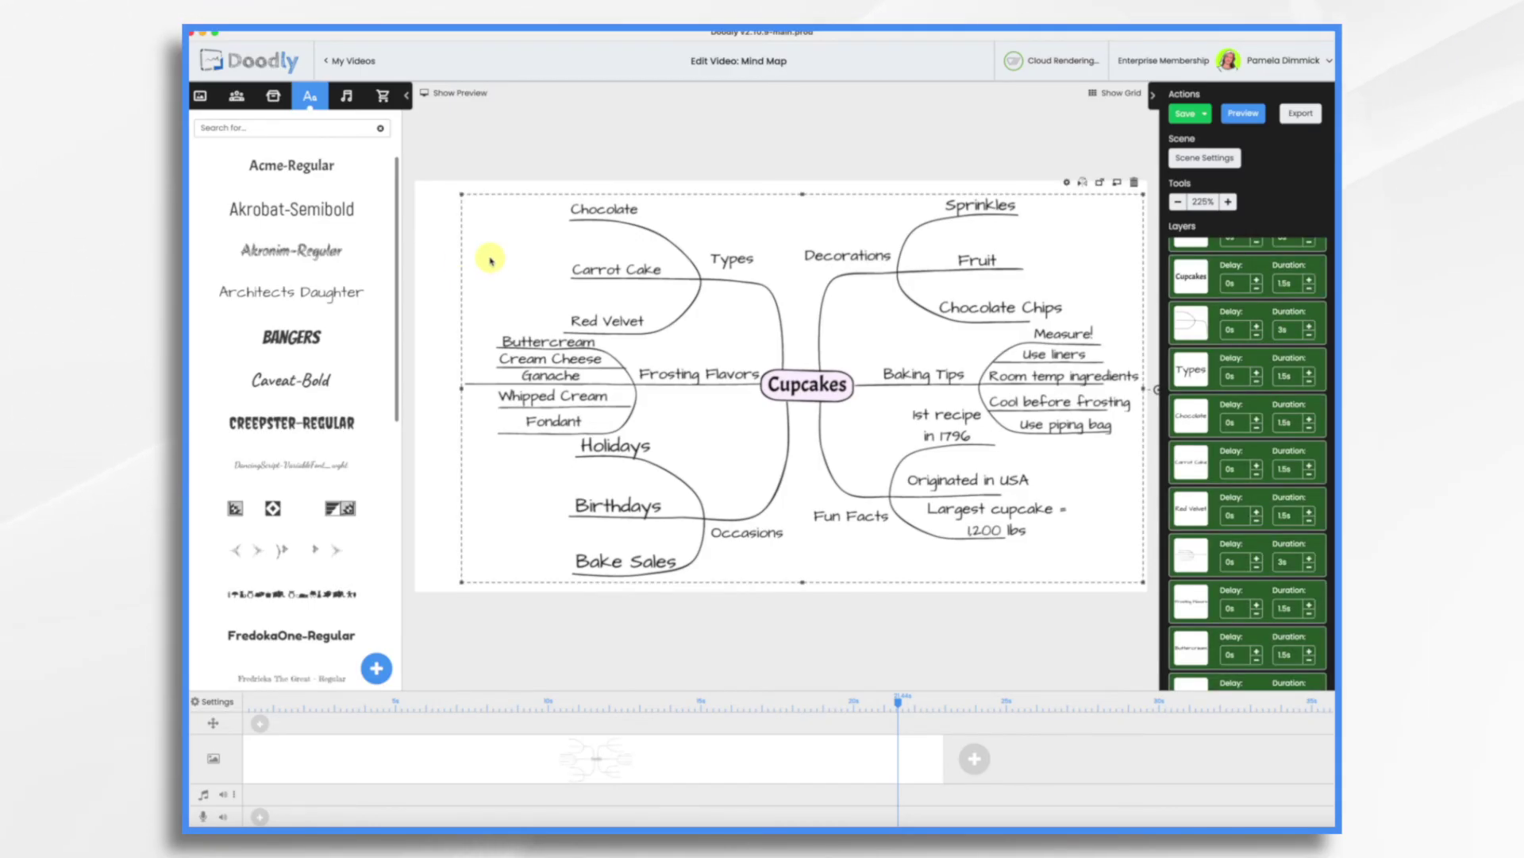
left_click_drag(780, 367, 761, 366)
left_click(989, 594)
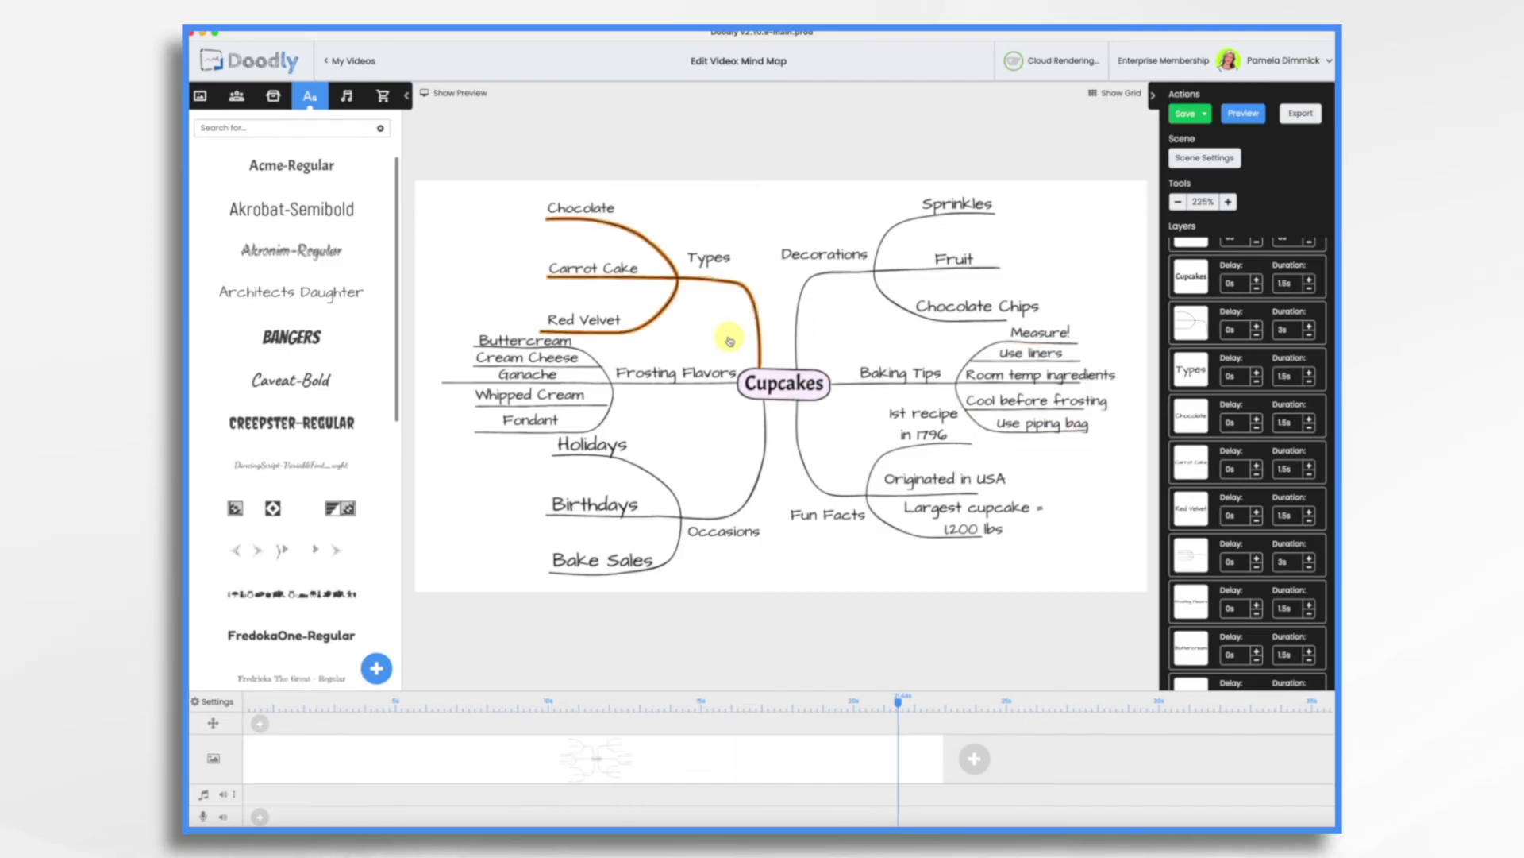
left_click(1245, 116)
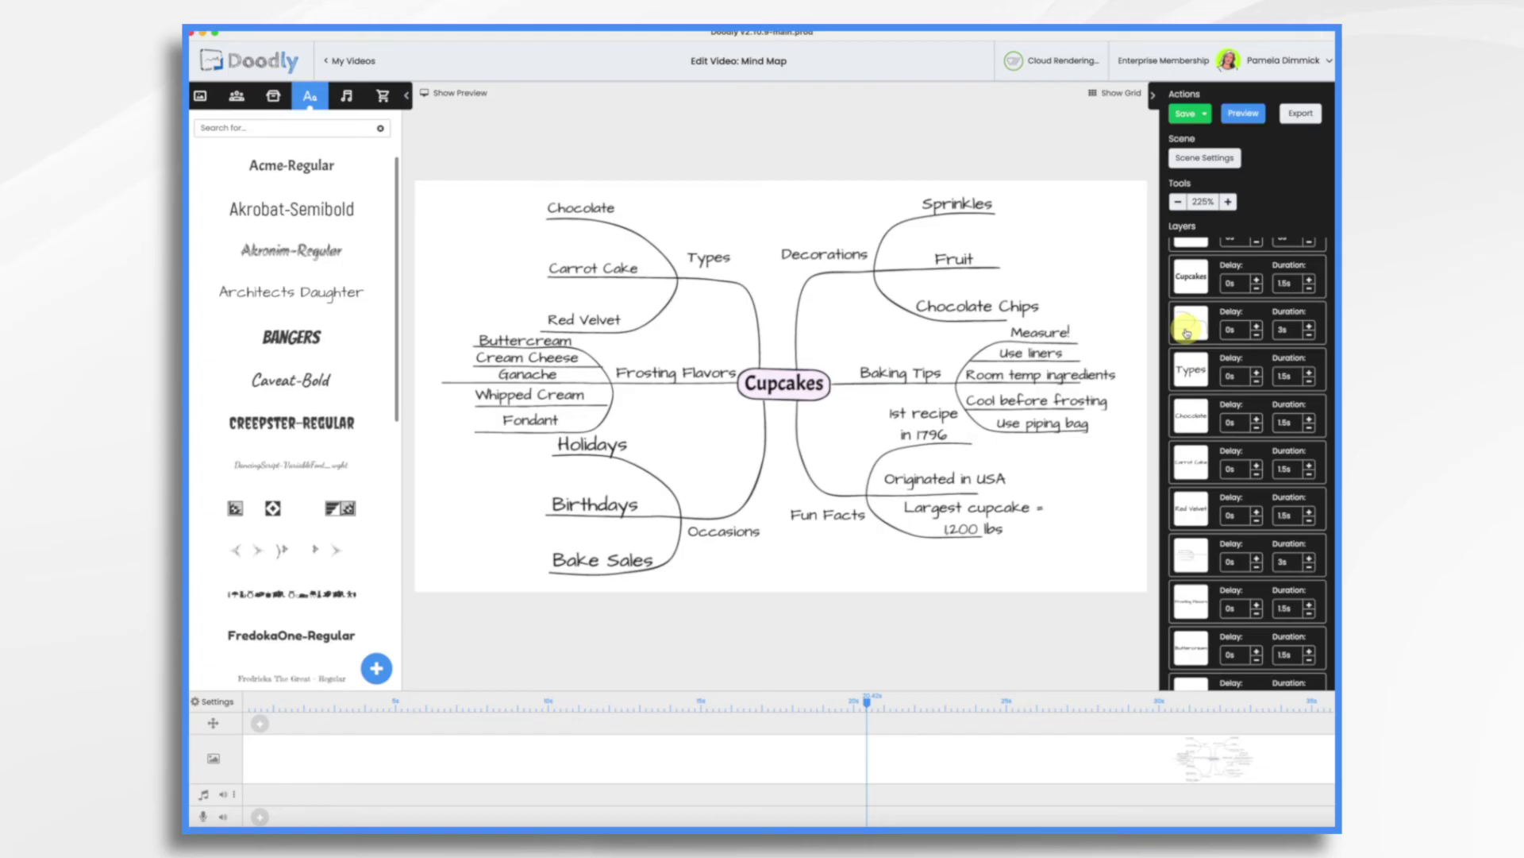
Step: Select all the branch line layers together and set their Draw animation duration to 1.5 s
left_click(647, 286)
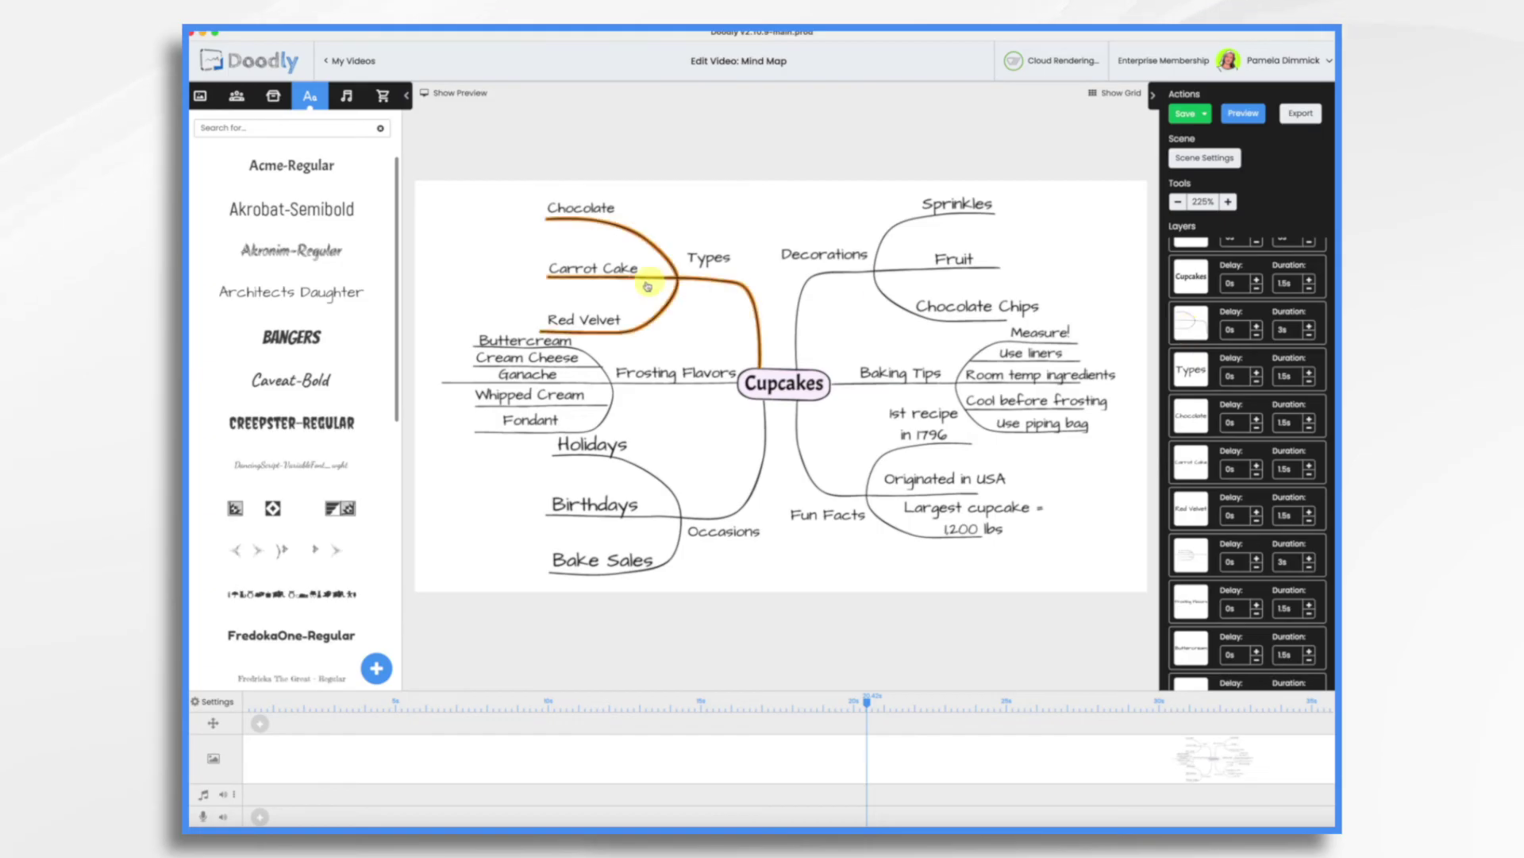
left_click(720, 283)
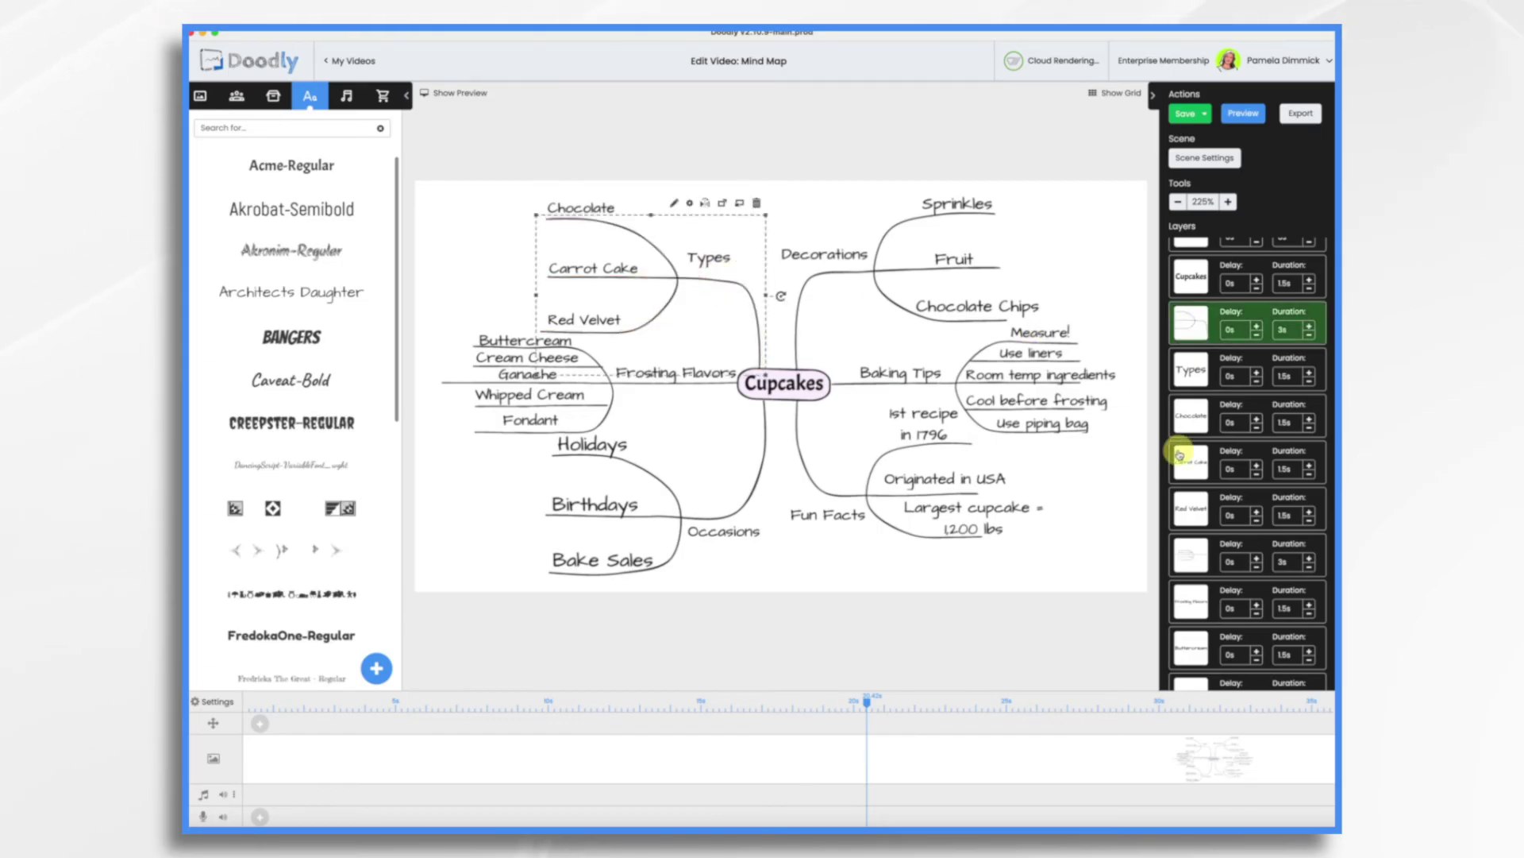
left_click(1201, 555, "shift")
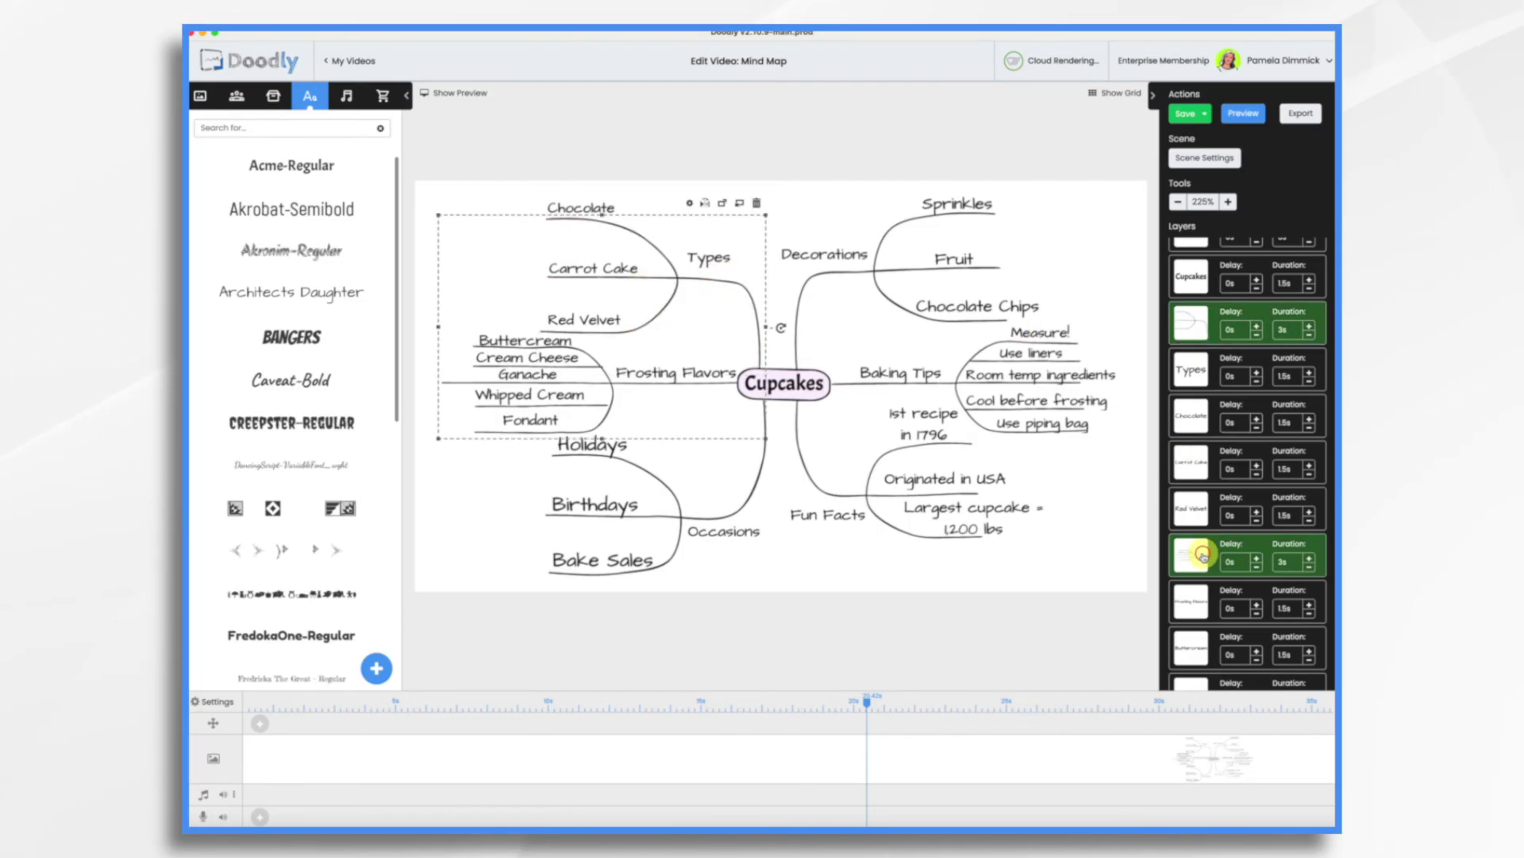
scroll(1203, 556, "down", 5)
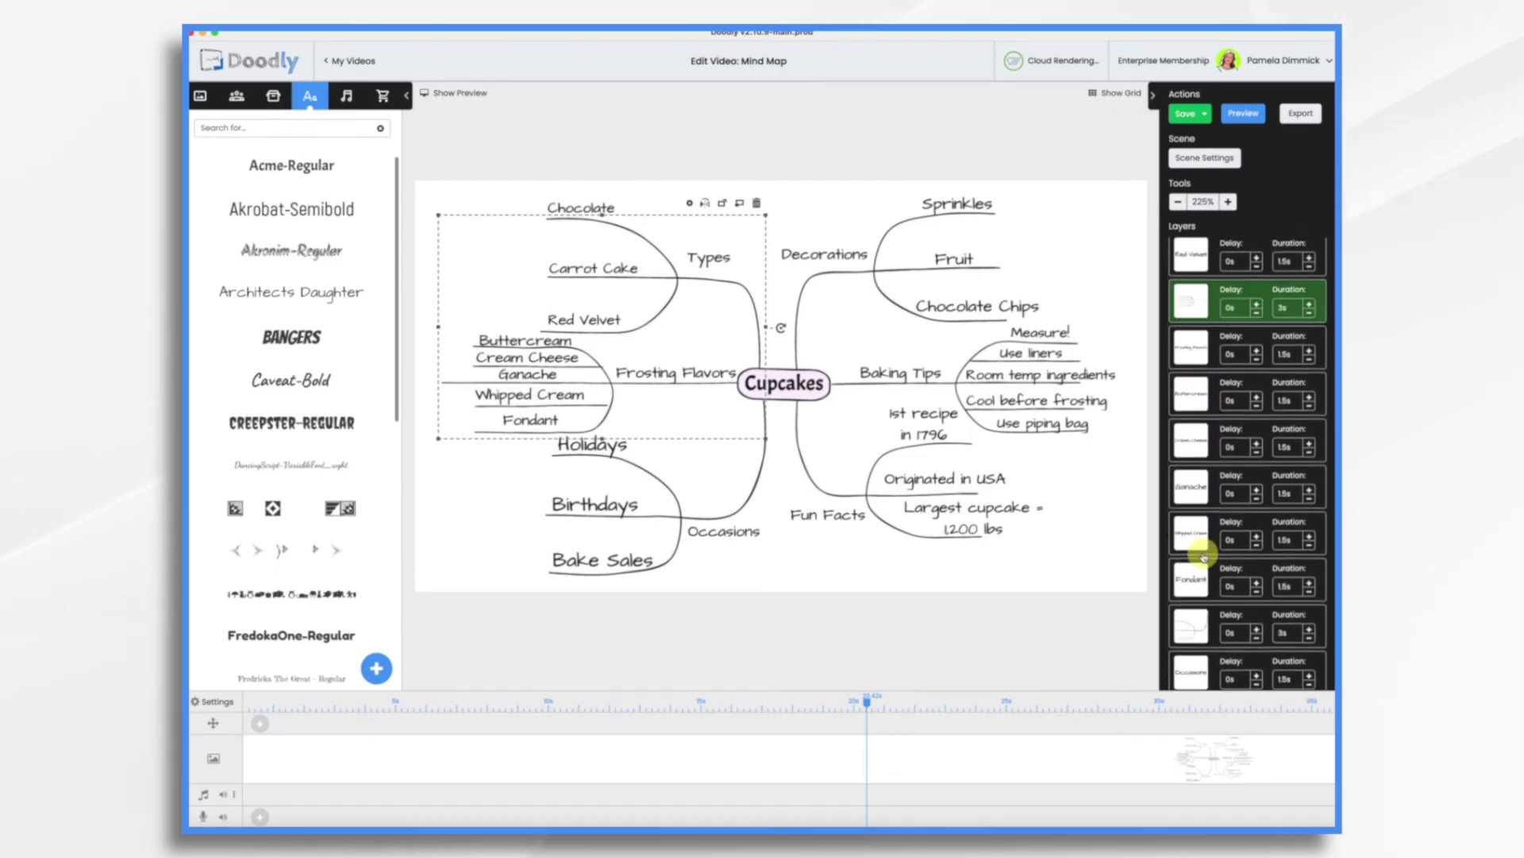
left_click(1203, 555, "shift")
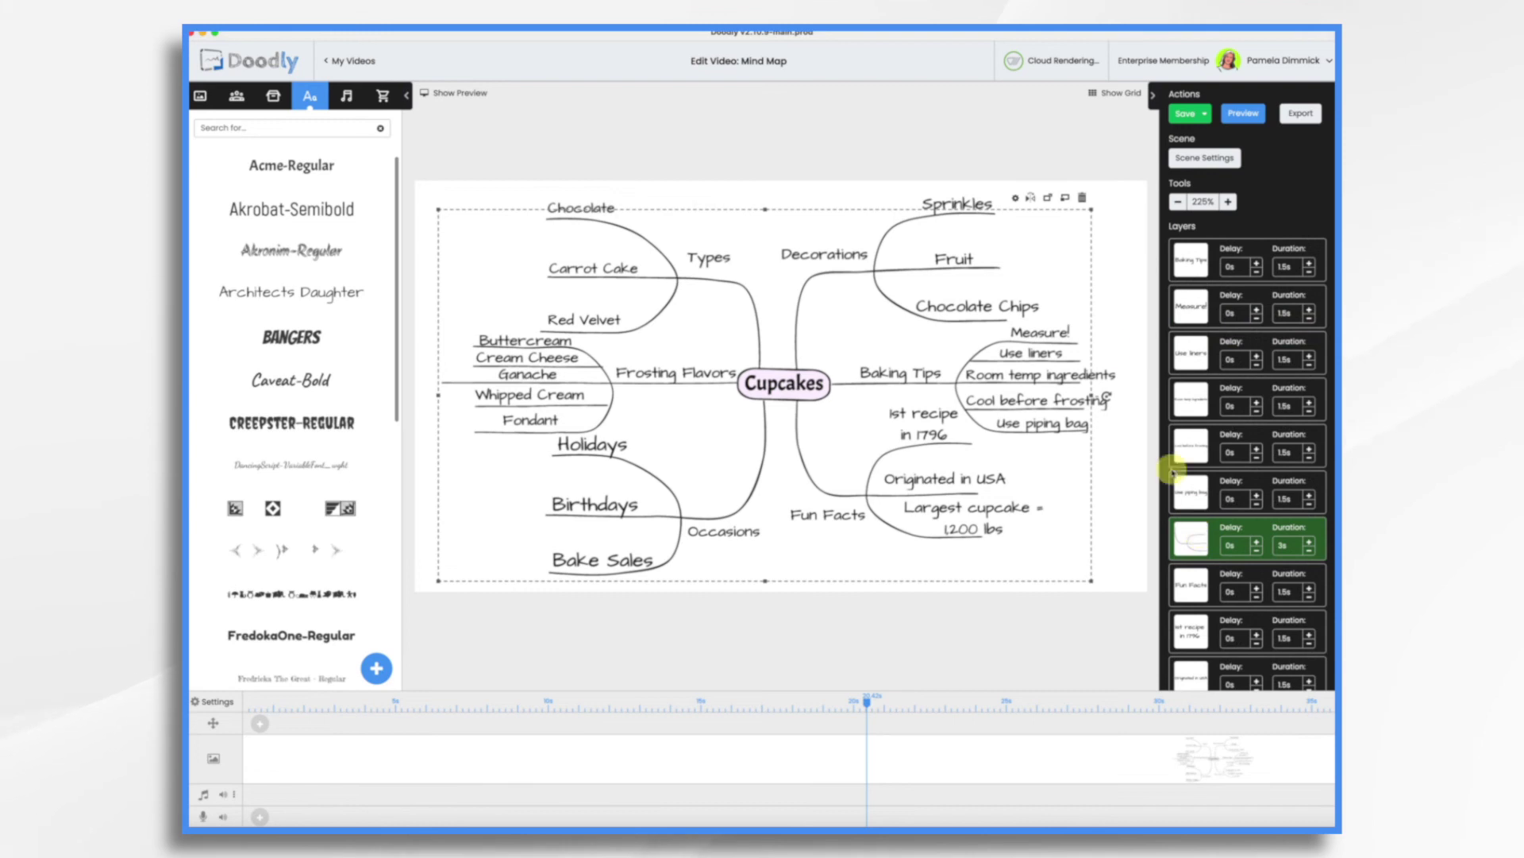
left_click(1017, 198)
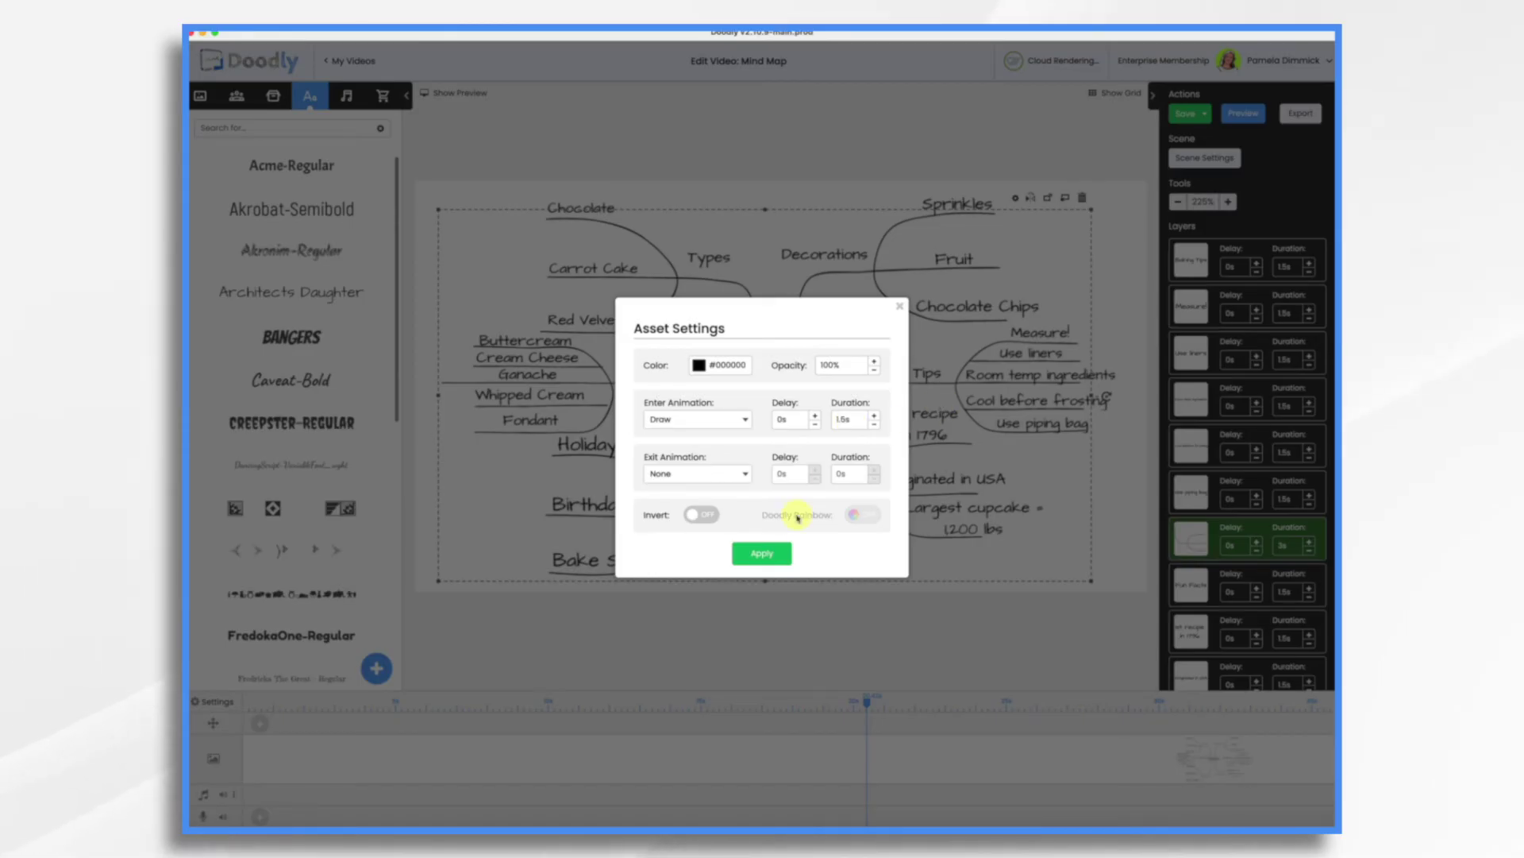
left_click(760, 560)
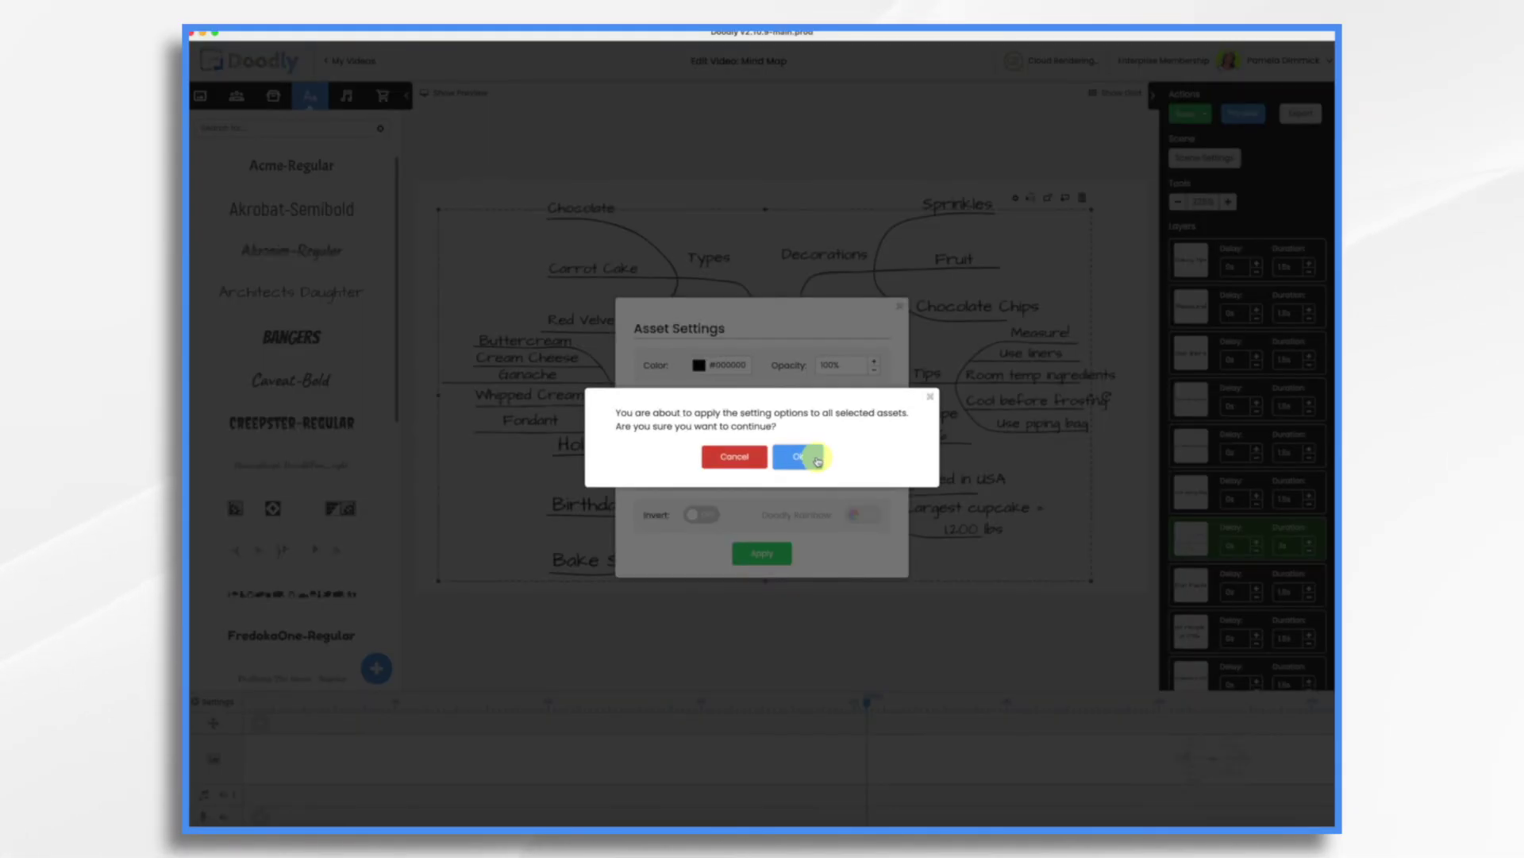
left_click(794, 453)
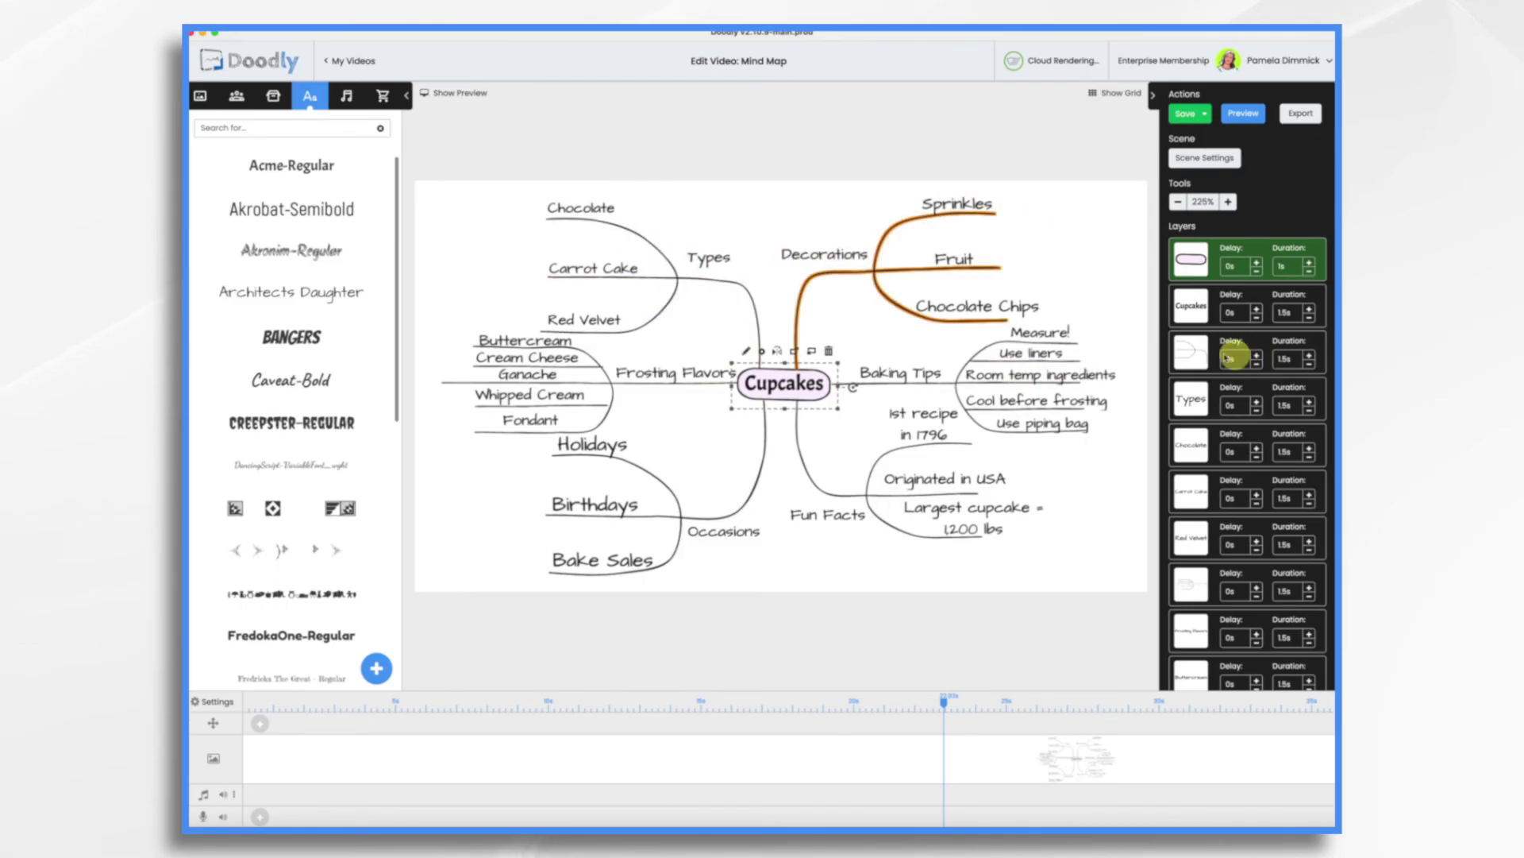
Step: Select the text layers together, starting with Cupcakes, and set their Draw animation duration to 0.8 s
left_click(1203, 313)
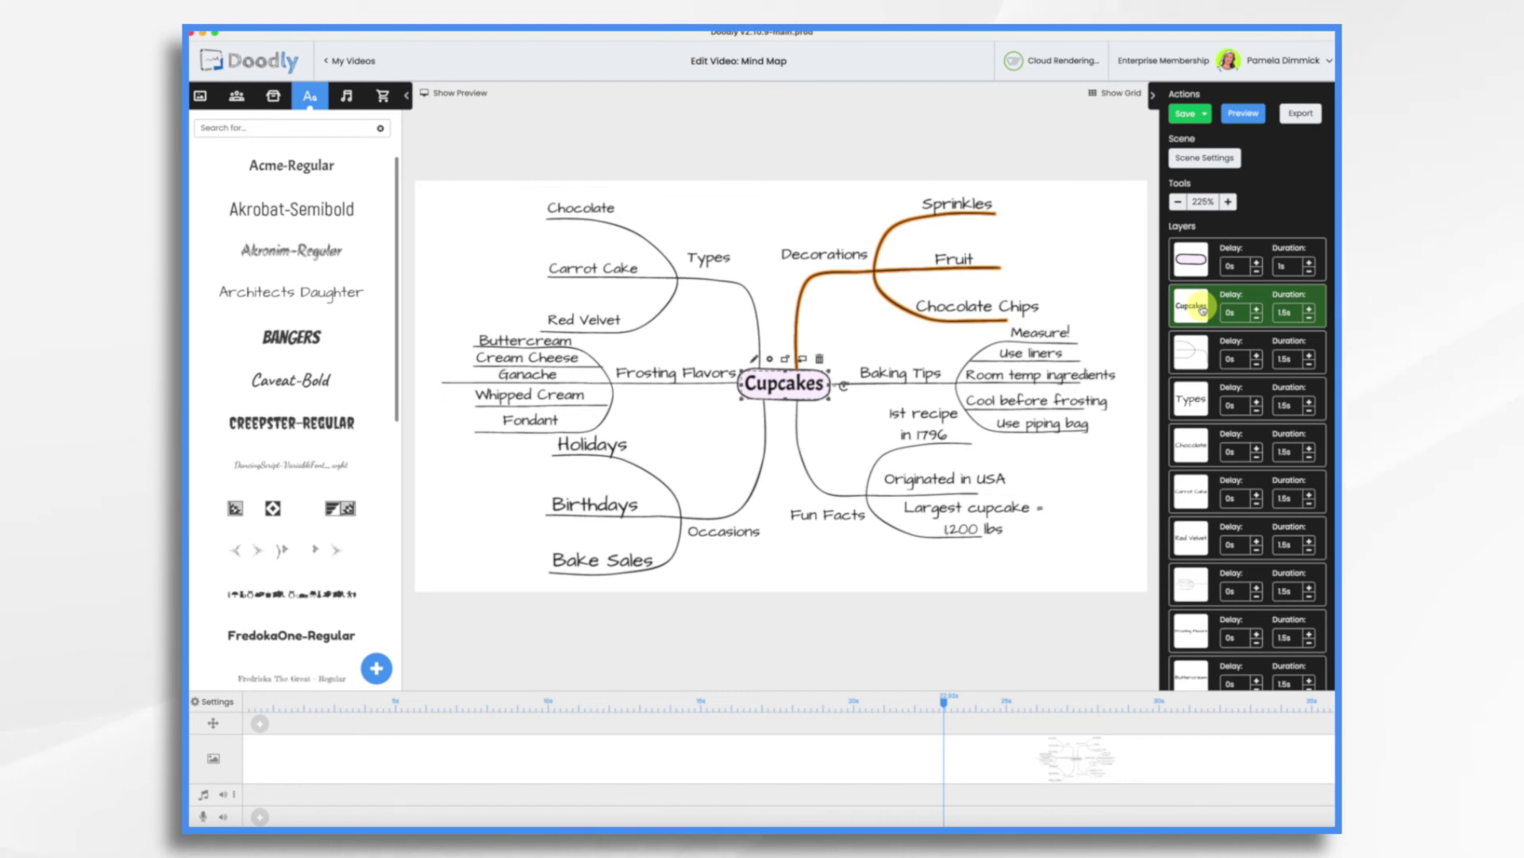
key("super+a")
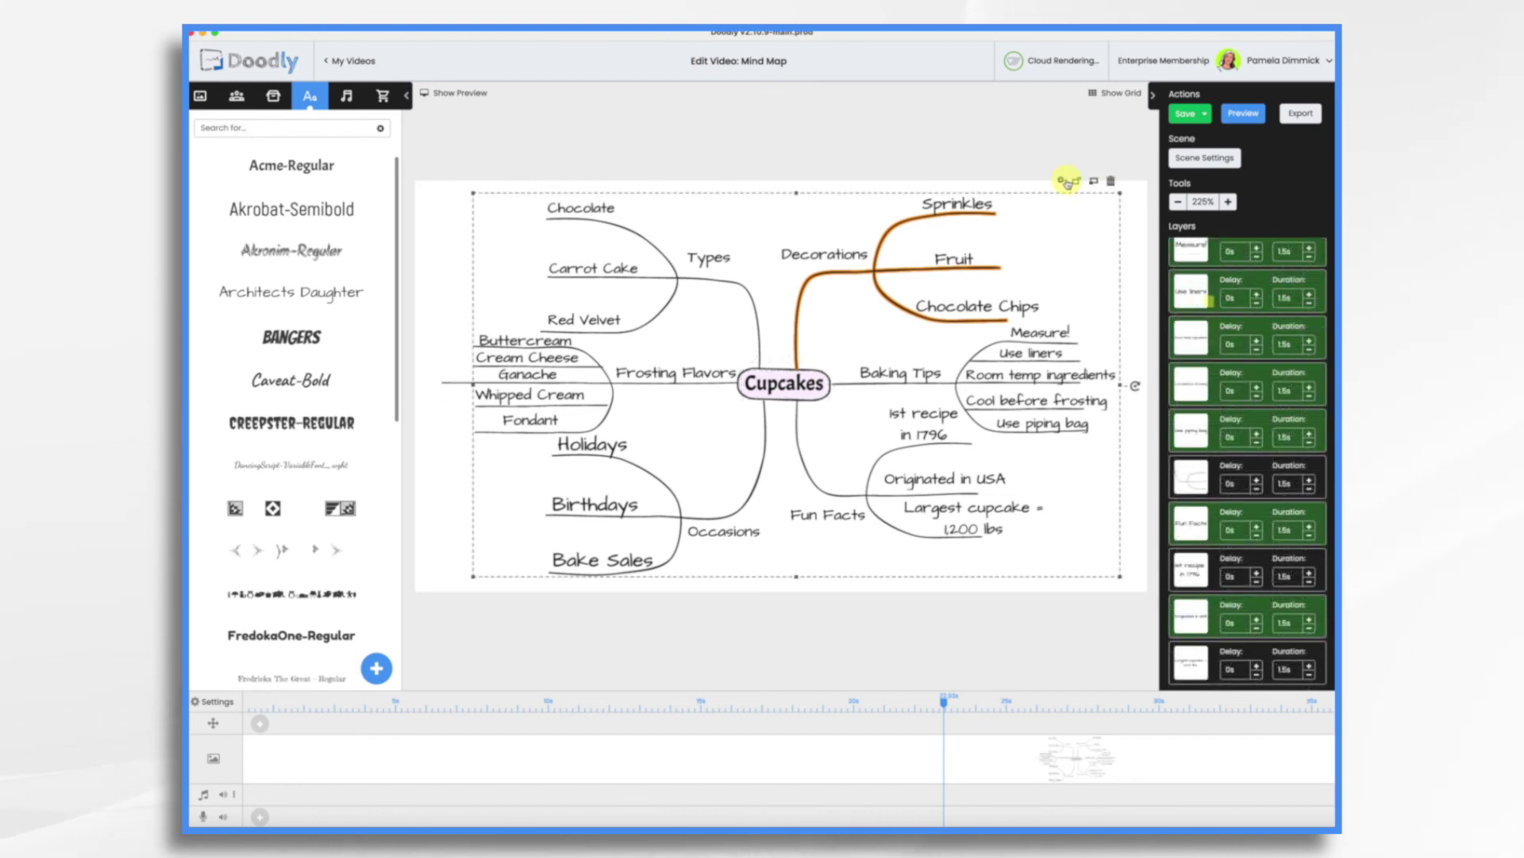
left_click(1064, 181)
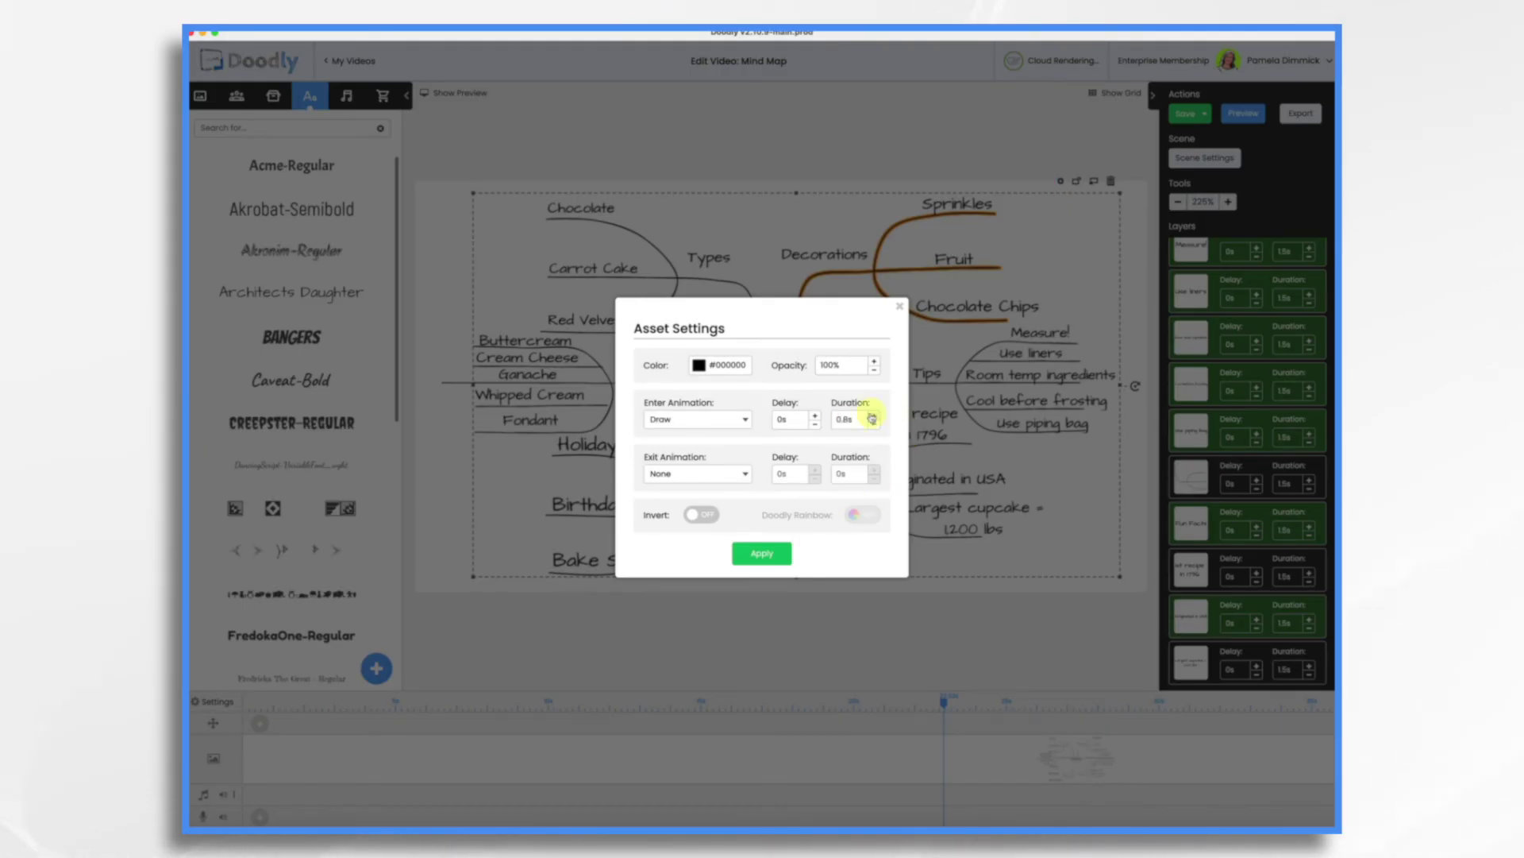
left_click(770, 562)
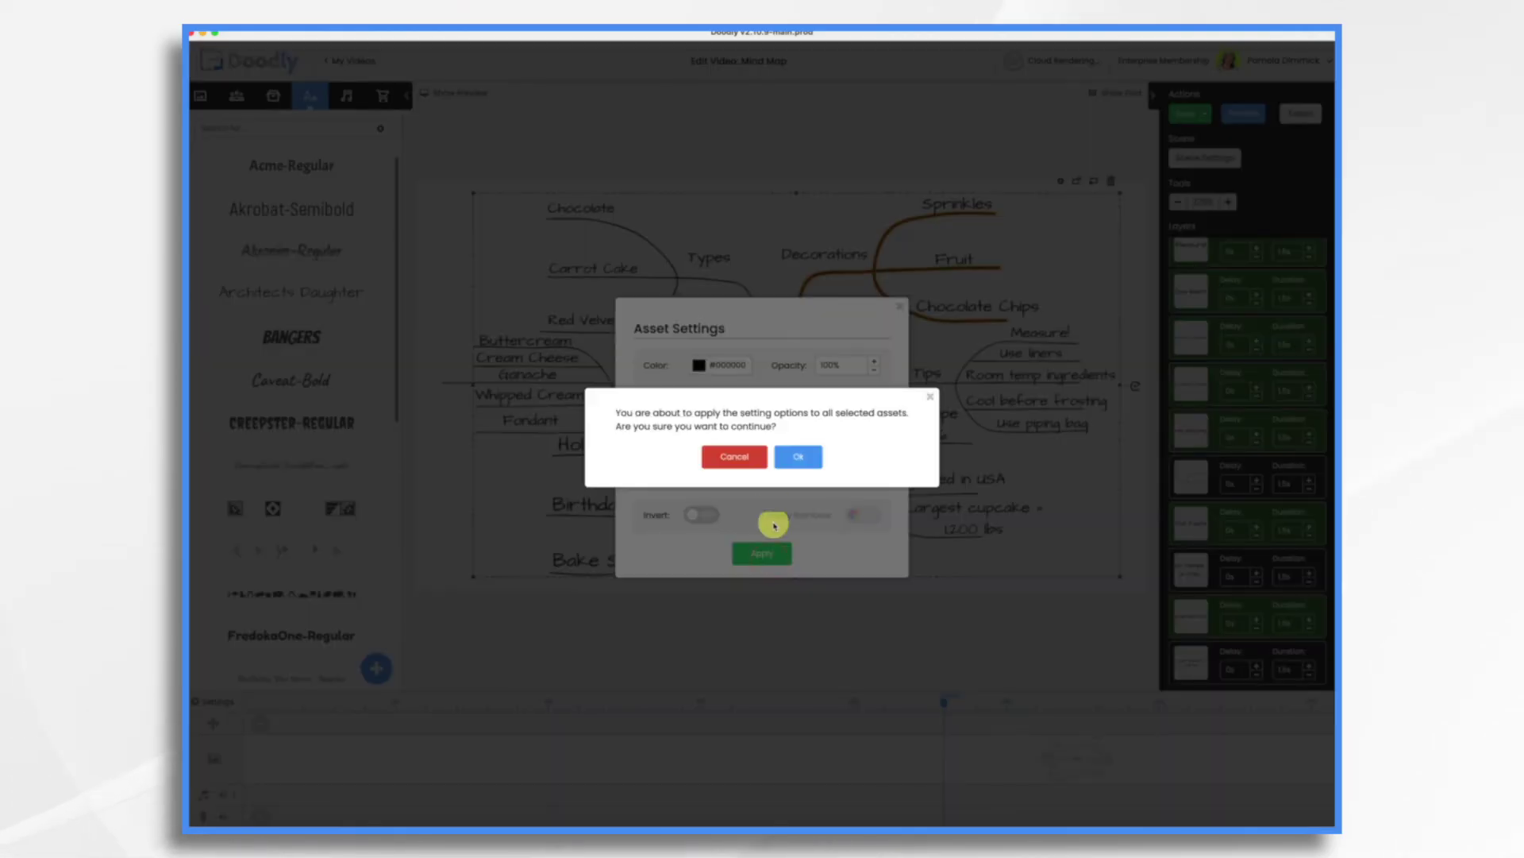
left_click(790, 454)
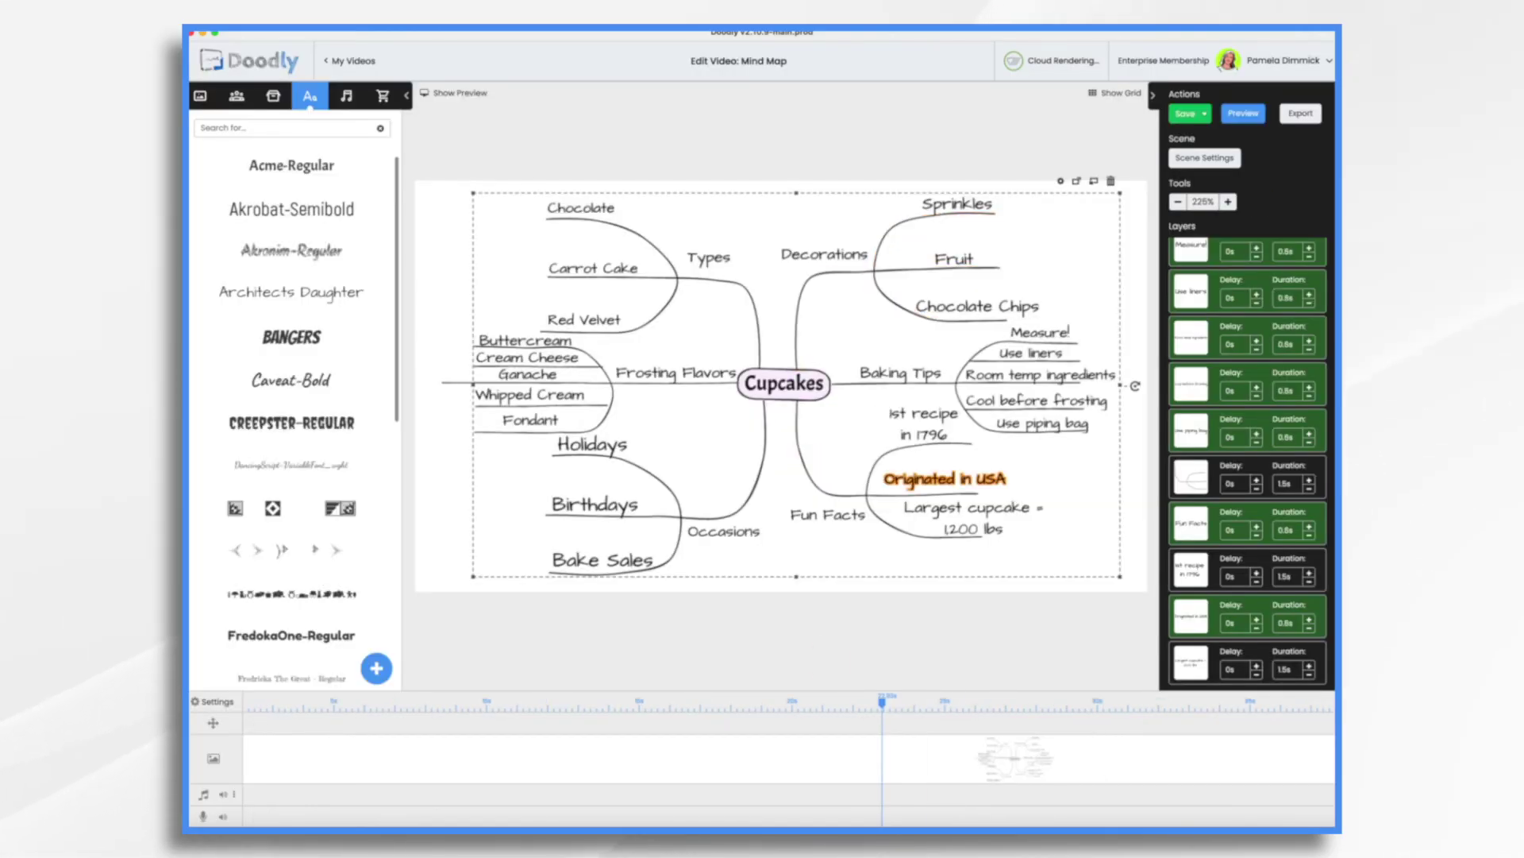
Step: Preview the video with the shortened durations, close the preview and clear the layer selection
left_click(1250, 114)
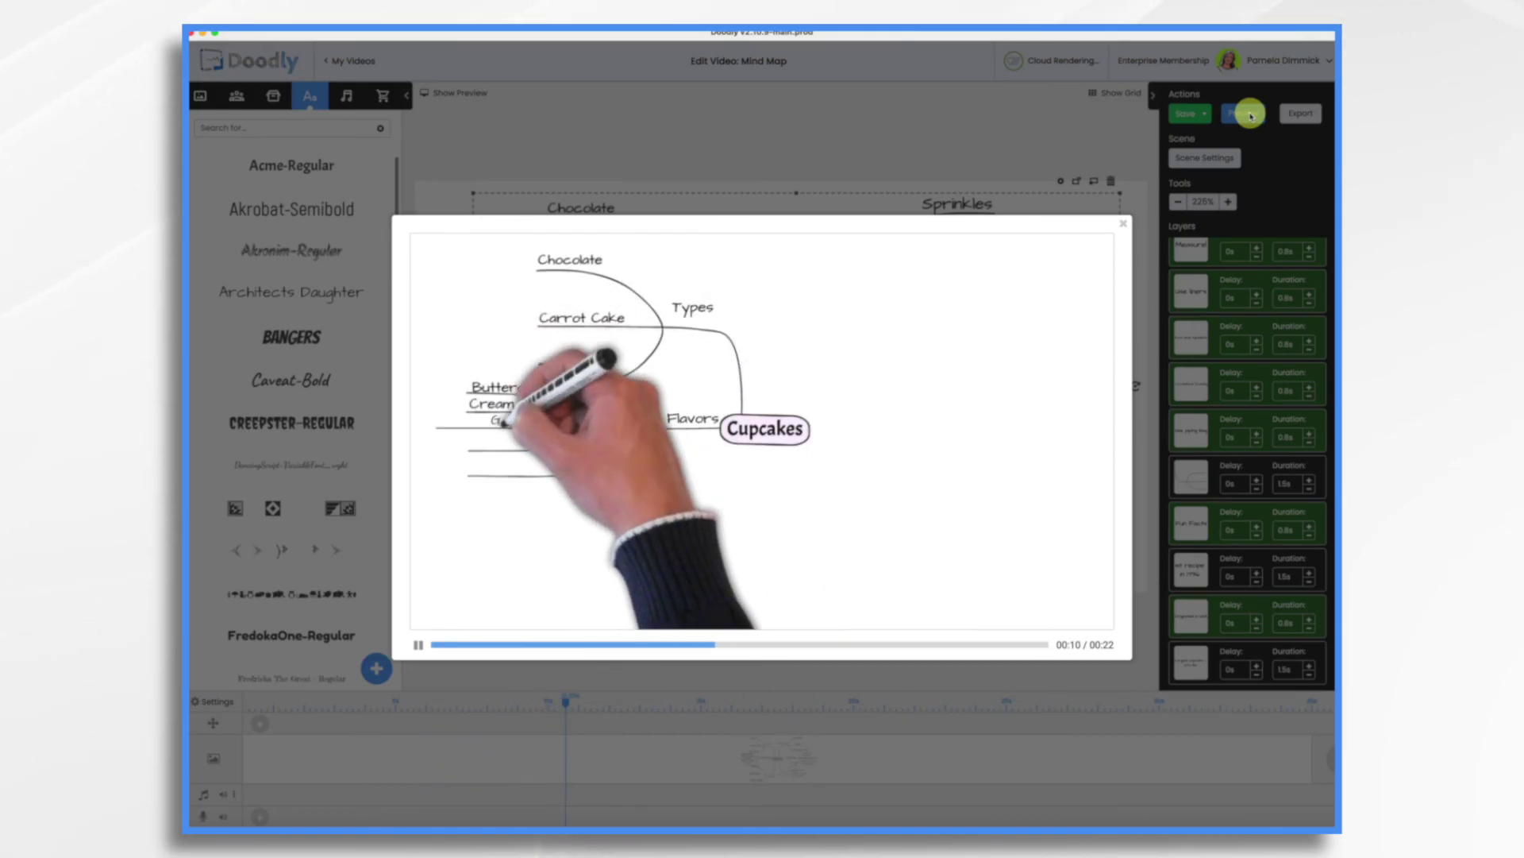
left_click(1123, 224)
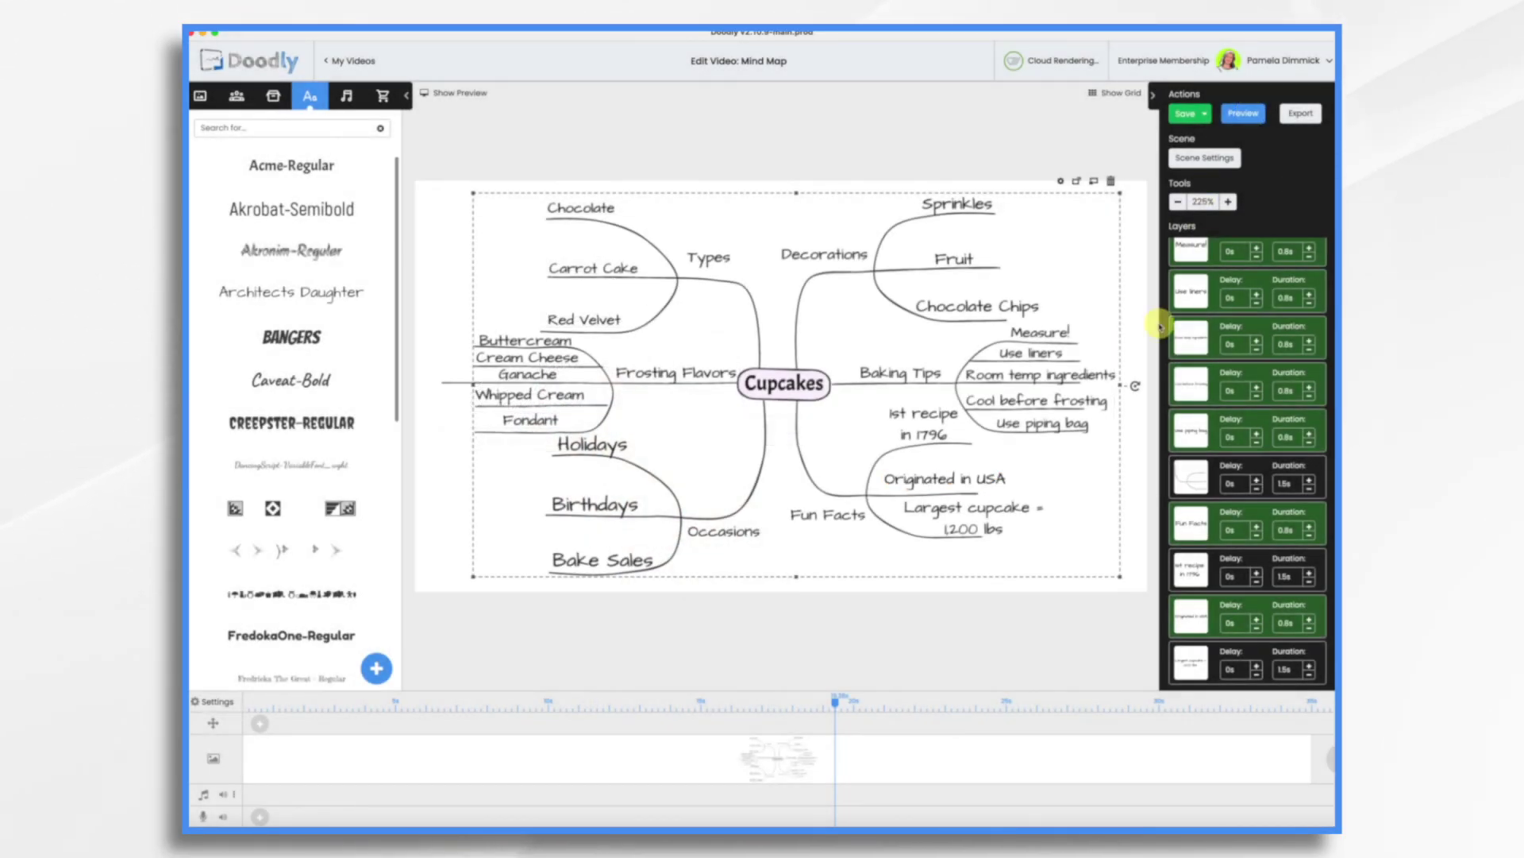
left_click(826, 589)
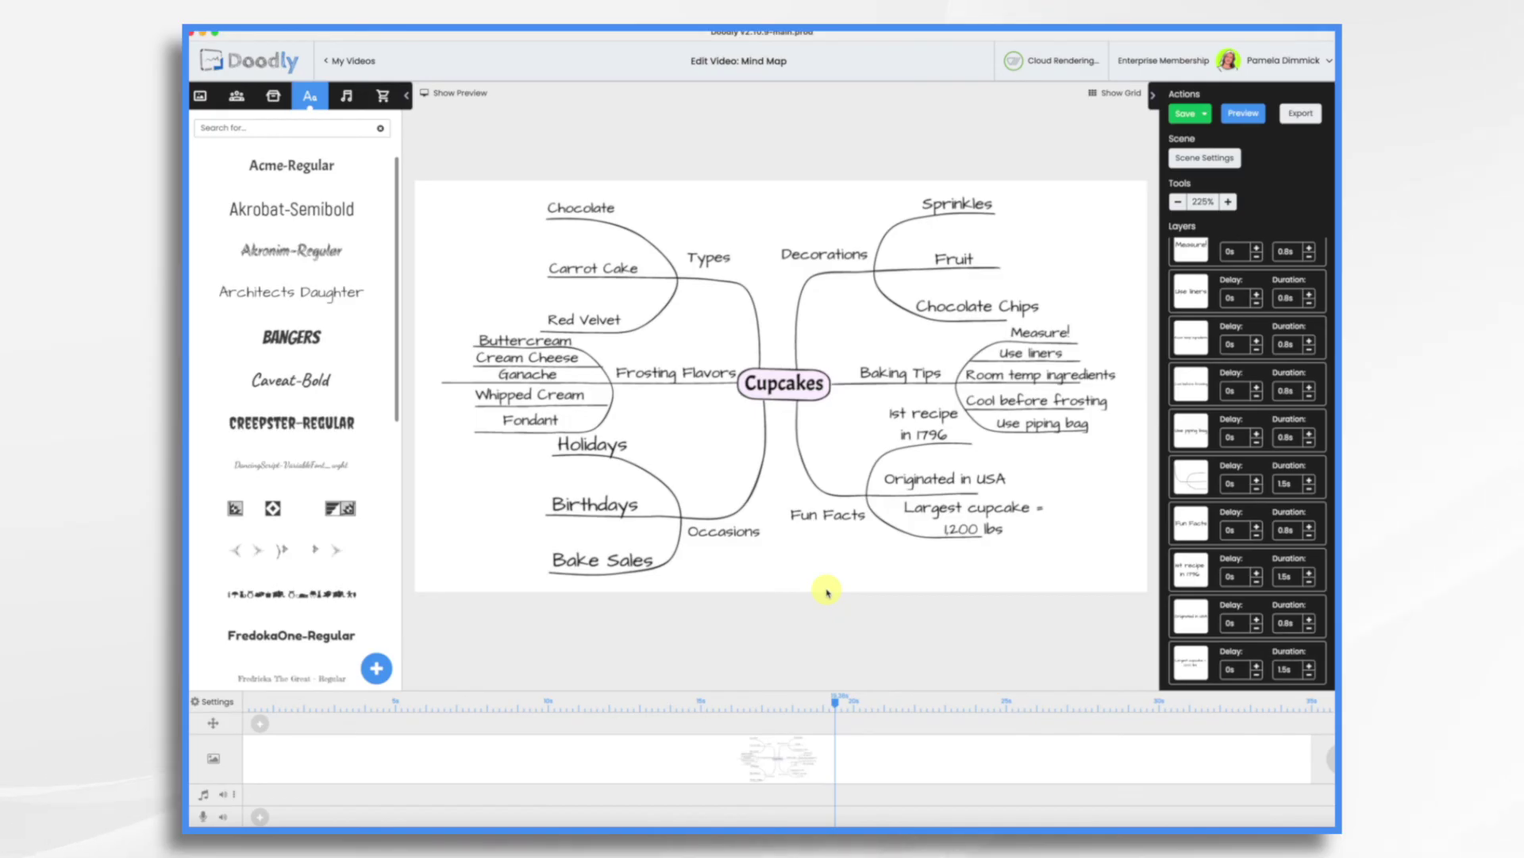
left_click(820, 376)
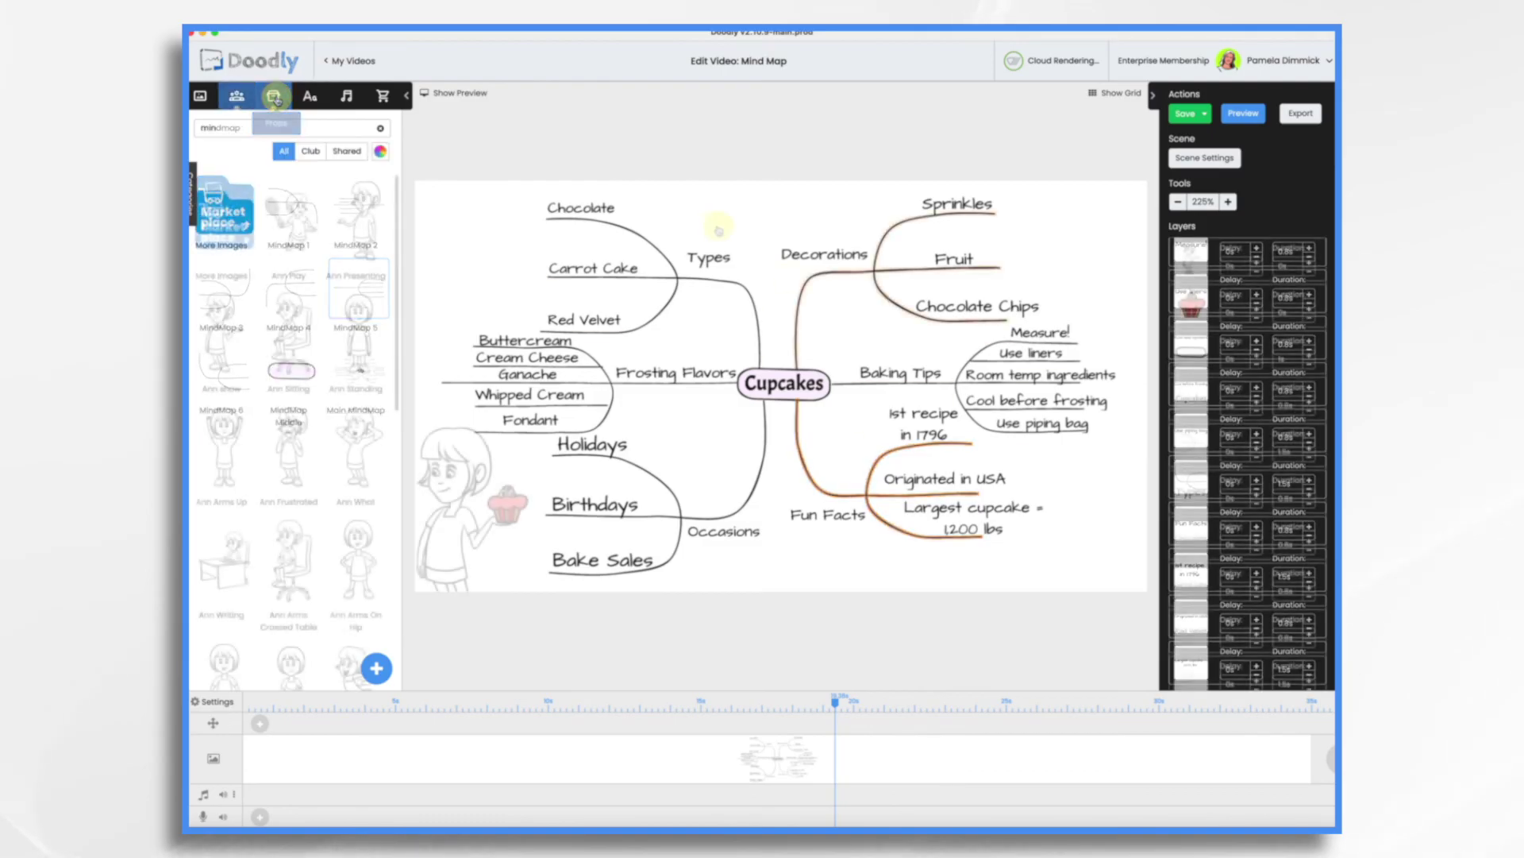
Step: Recolor the branch labels blue, #4A90E2, starting with Types, and preview the finished mind map video
left_click(703, 259)
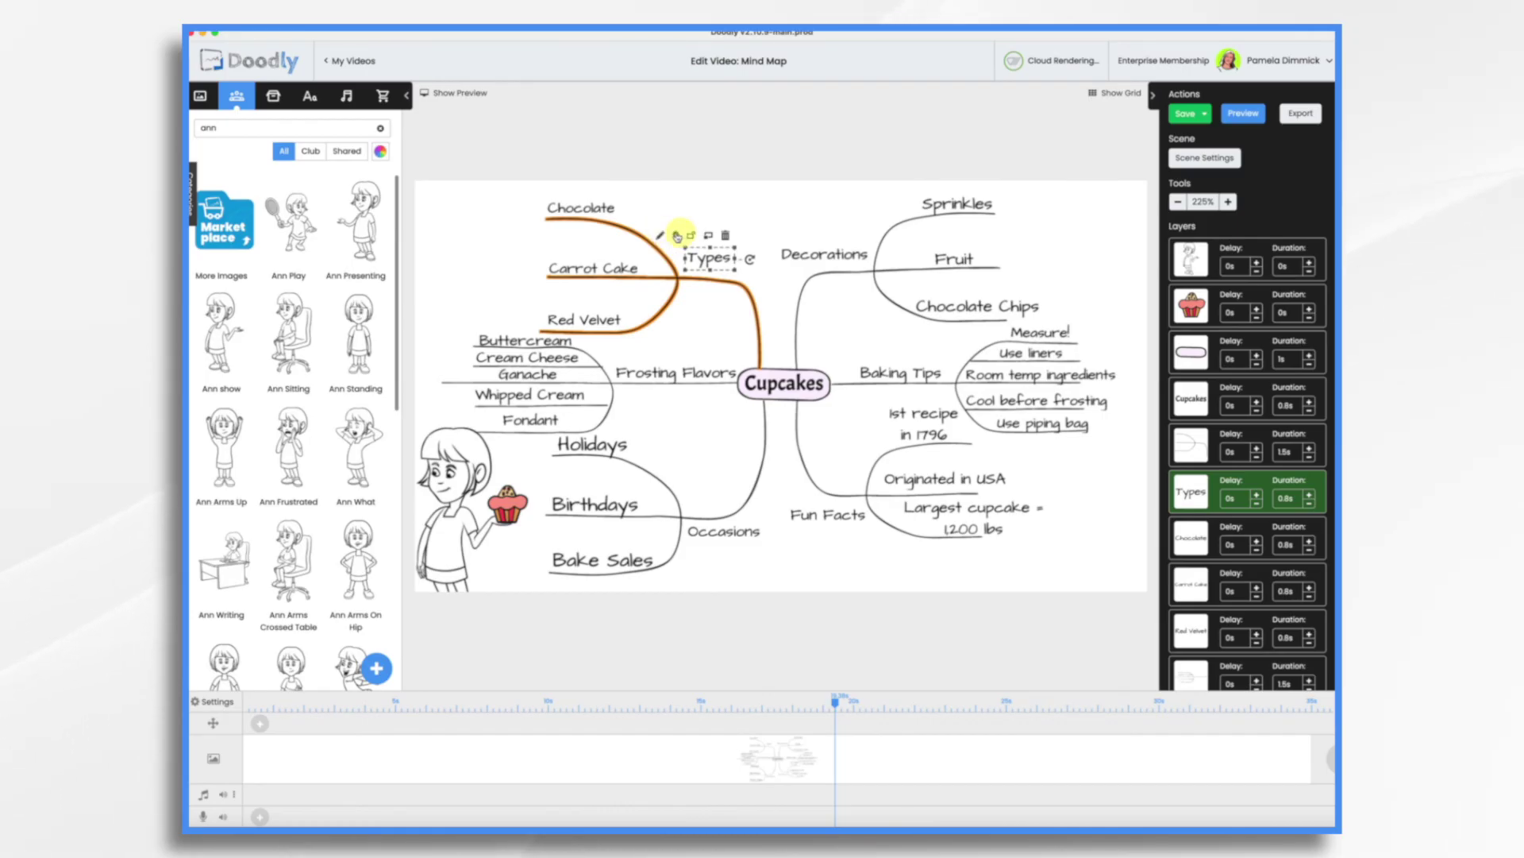
left_click(677, 236)
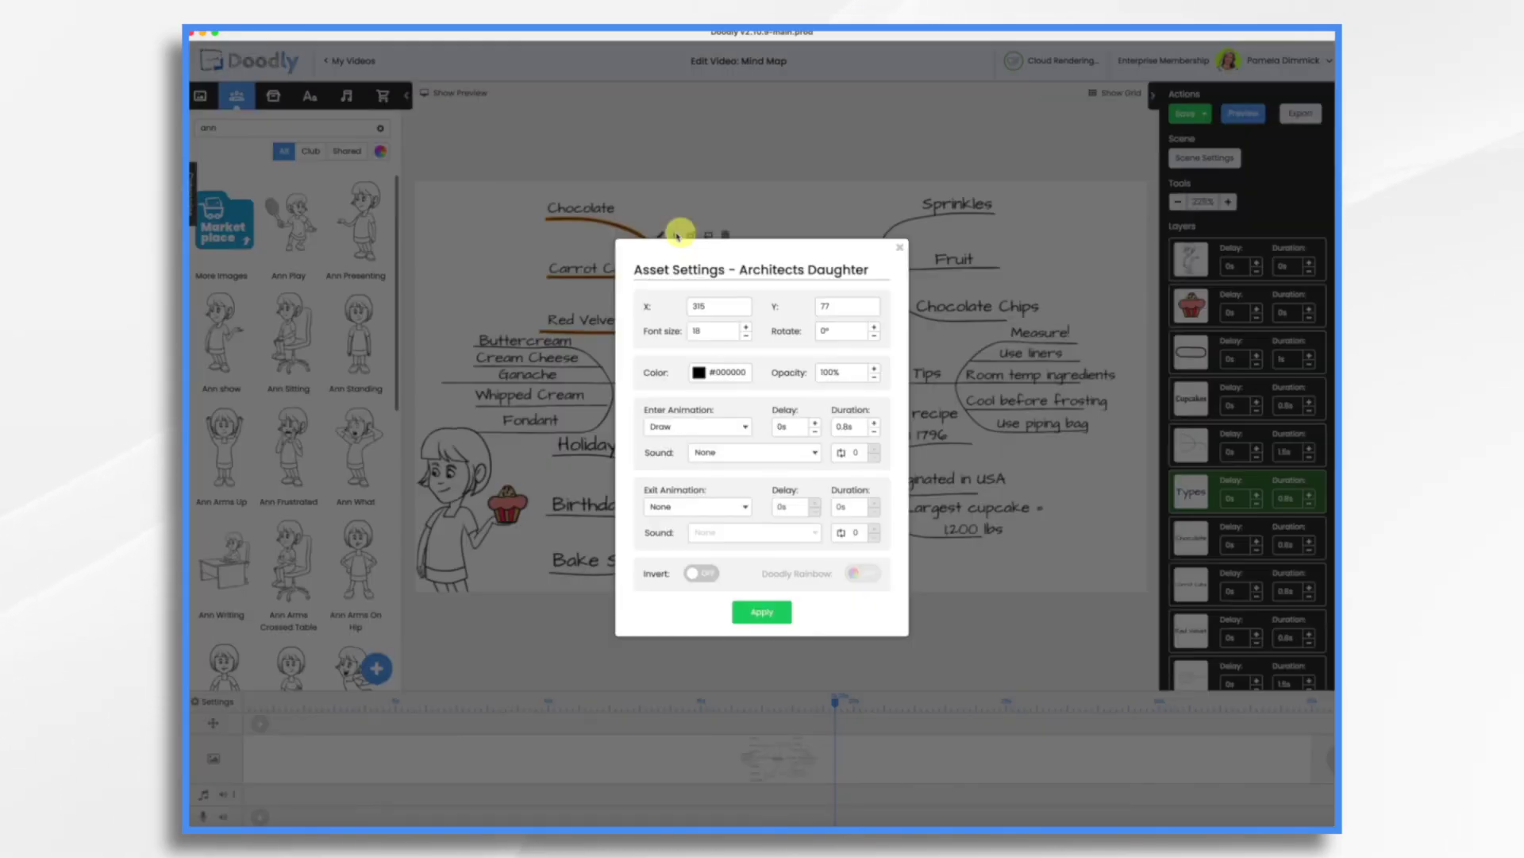
left_click(700, 374)
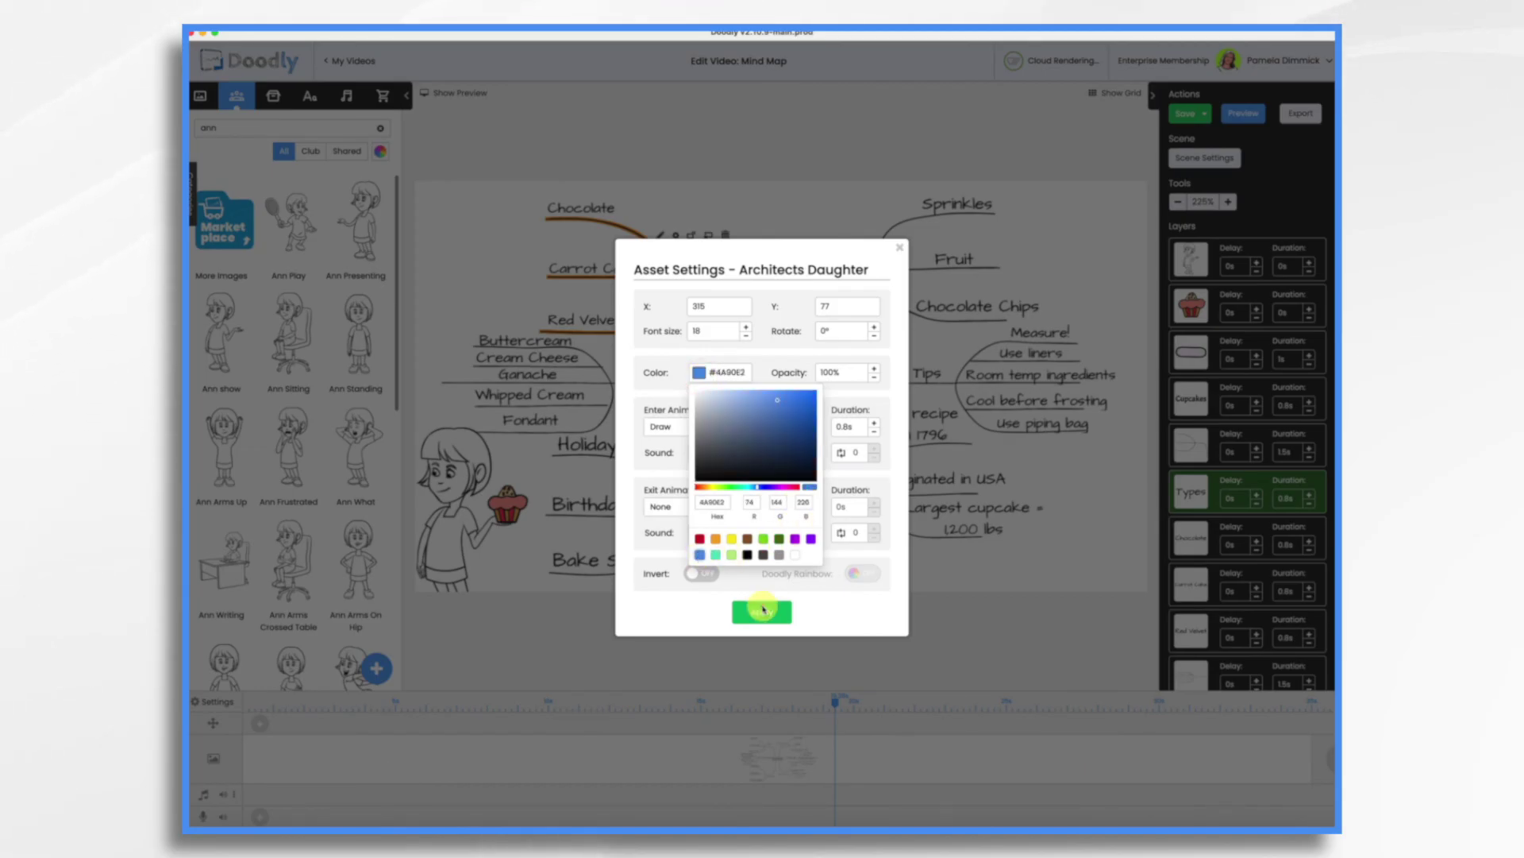
left_click(762, 610)
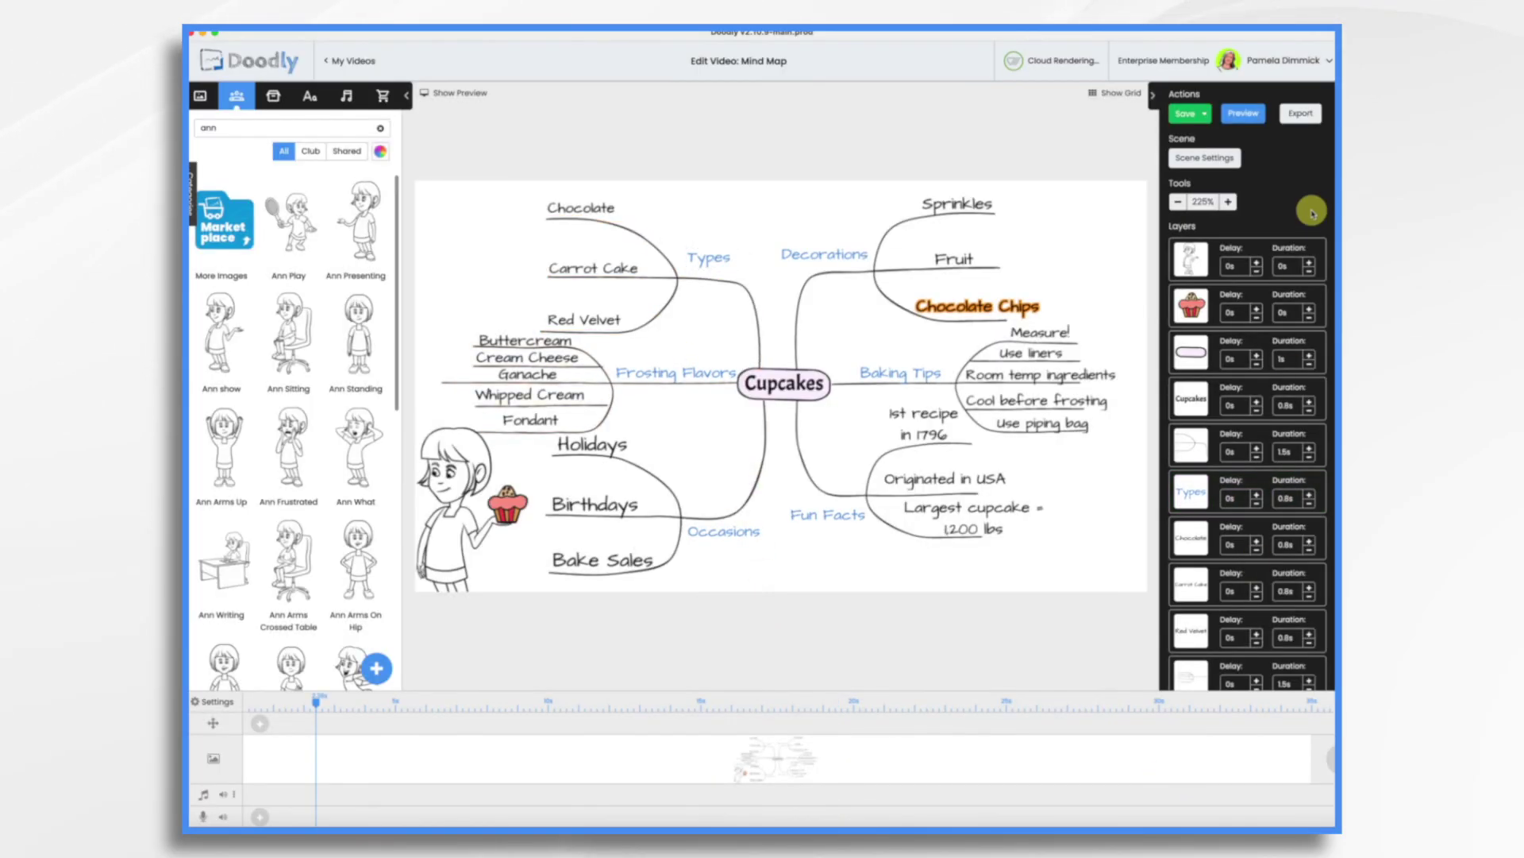
left_click(1253, 115)
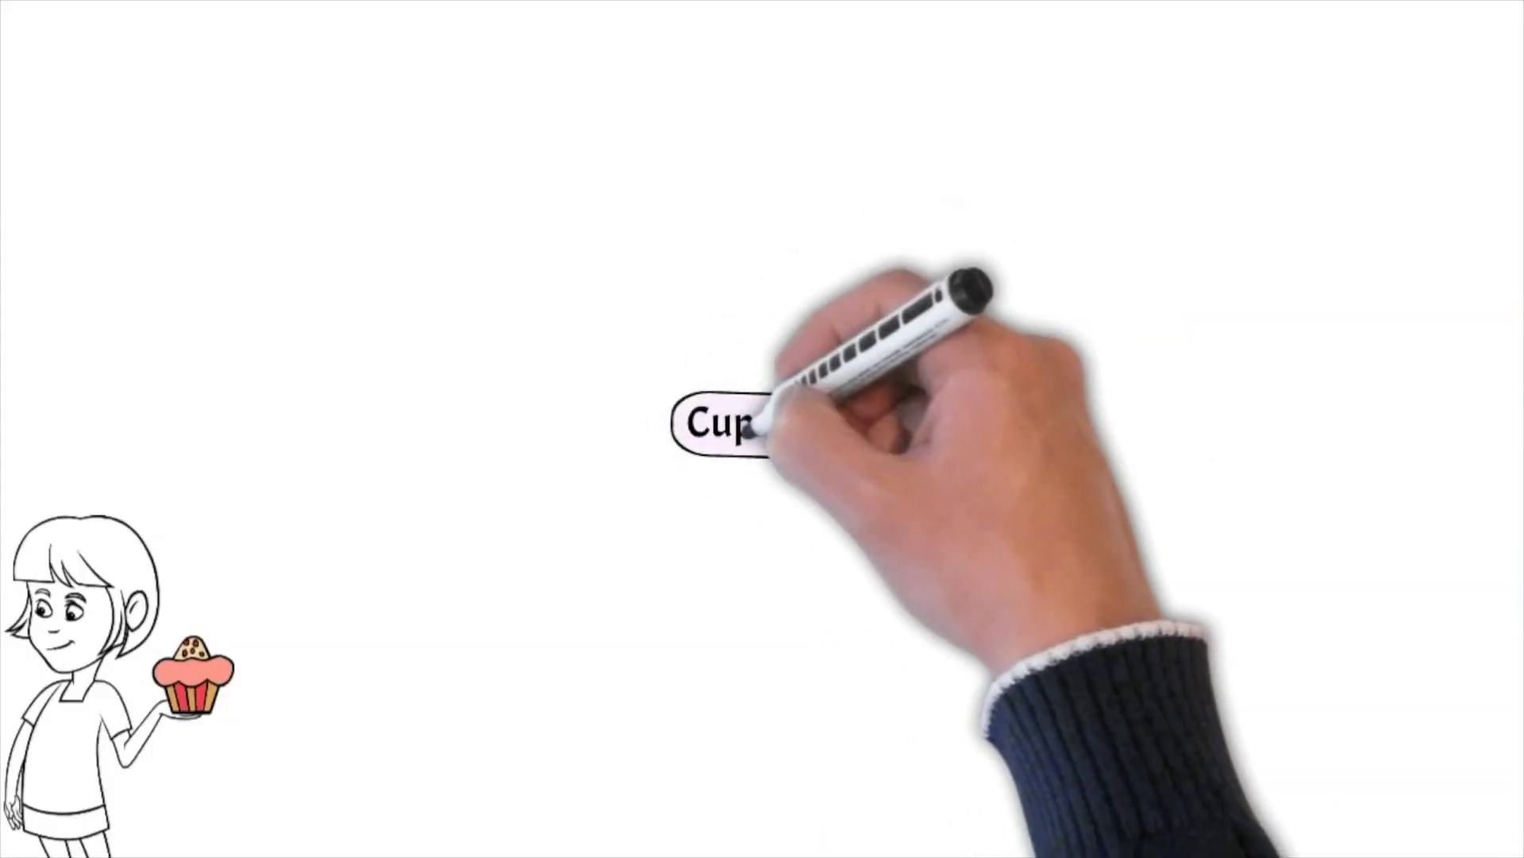